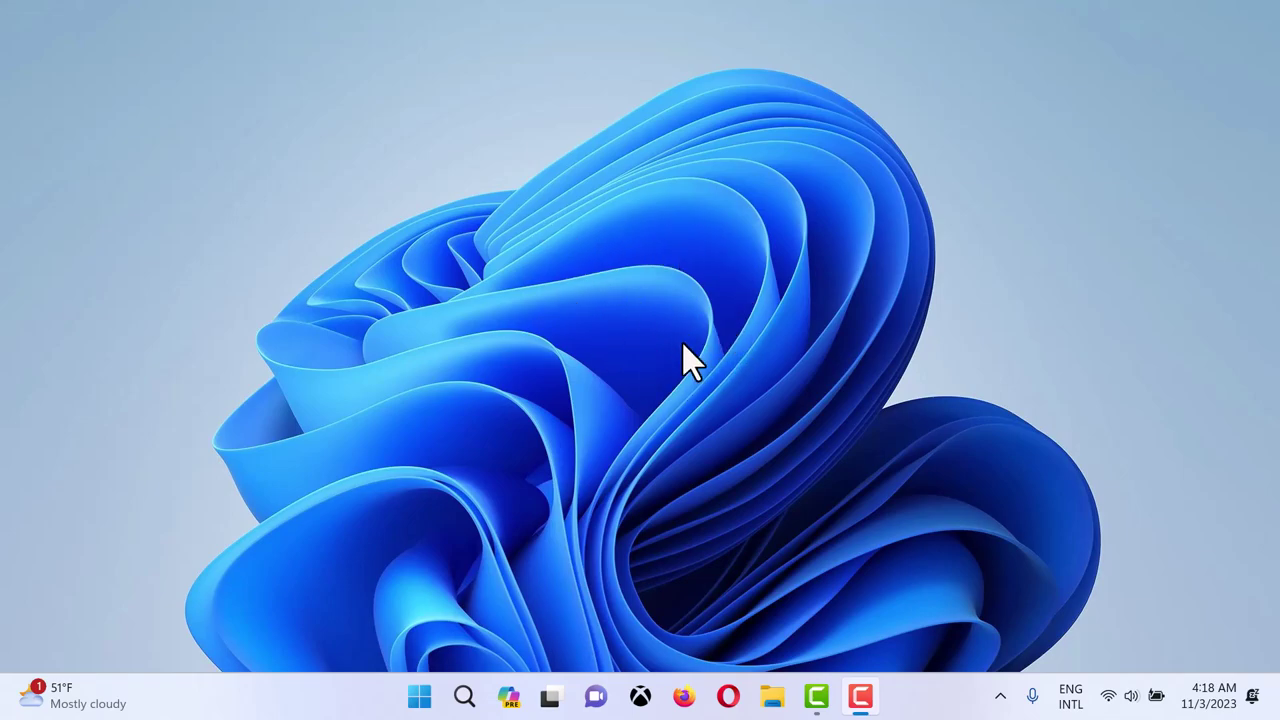
Switch to Firefox, dismiss the default-browser offer, and download Ubuntu 23.10 from ubuntu.com/download/desktop.
{"action": "left_click", "coordinate": [686, 697]}
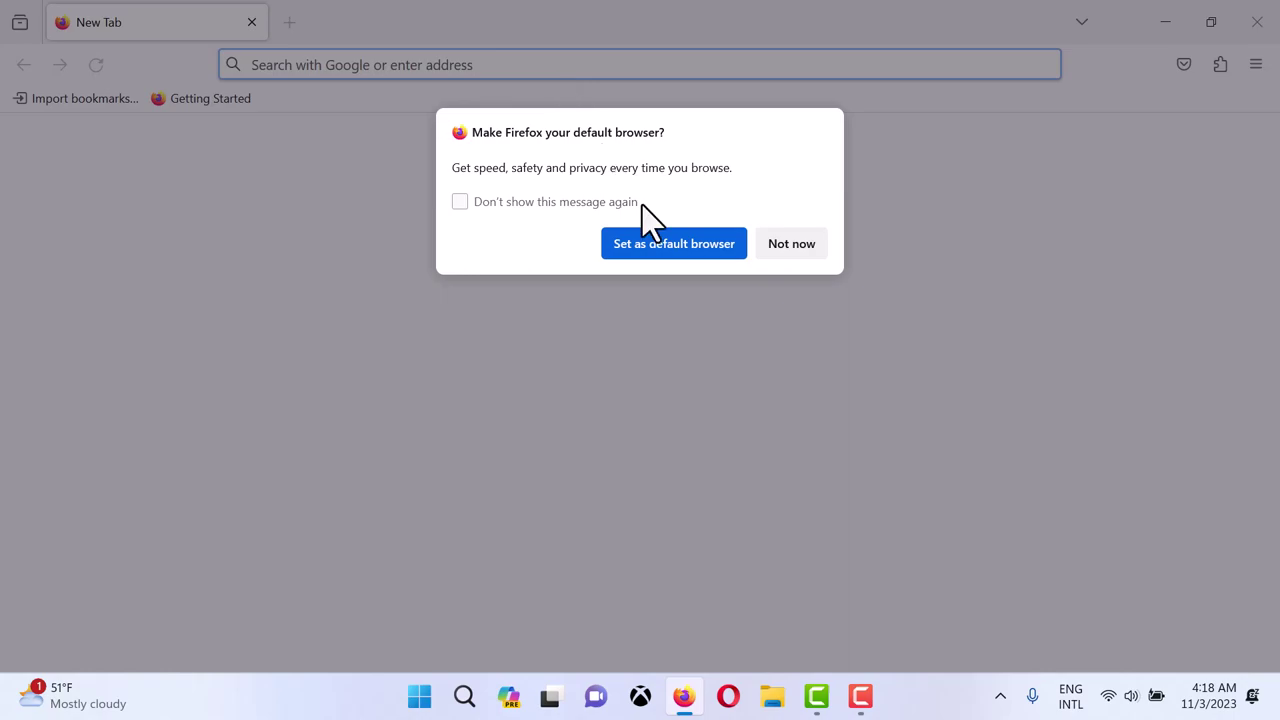
{"action": "left_click", "coordinate": [792, 246]}
{"action": "left_click", "coordinate": [609, 68]}
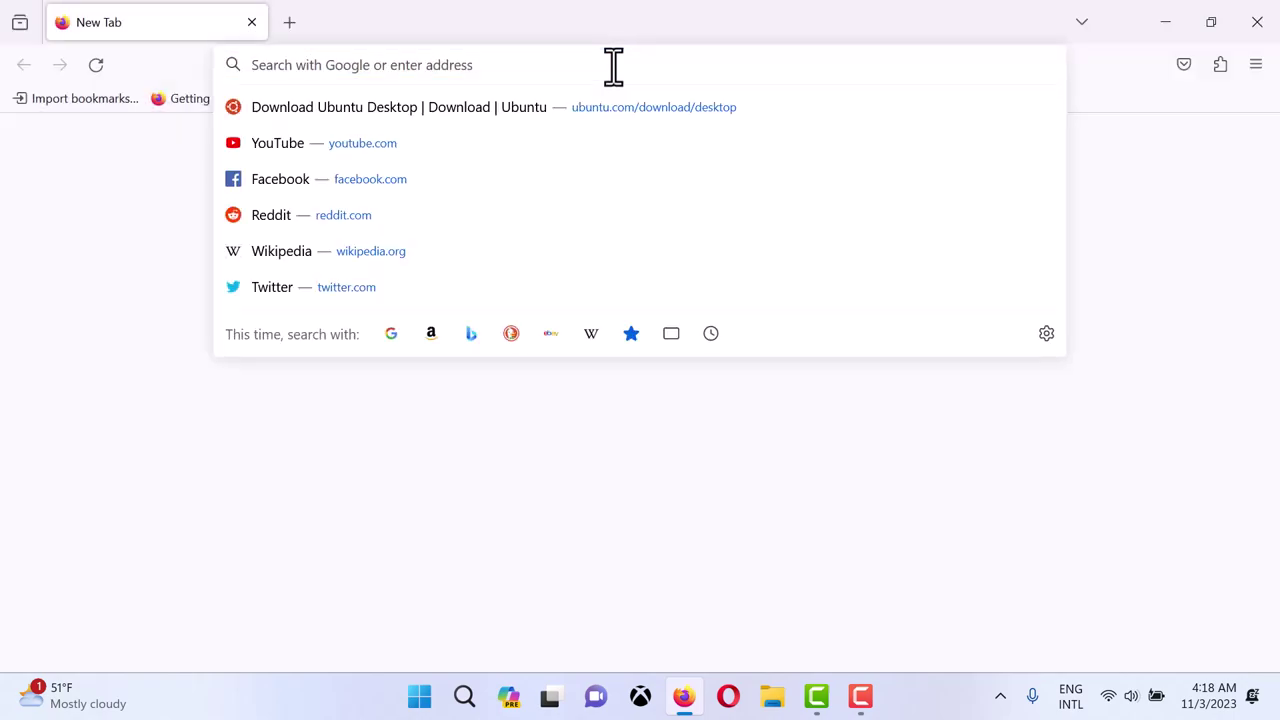
{"action": "left_click", "coordinate": [408, 112]}
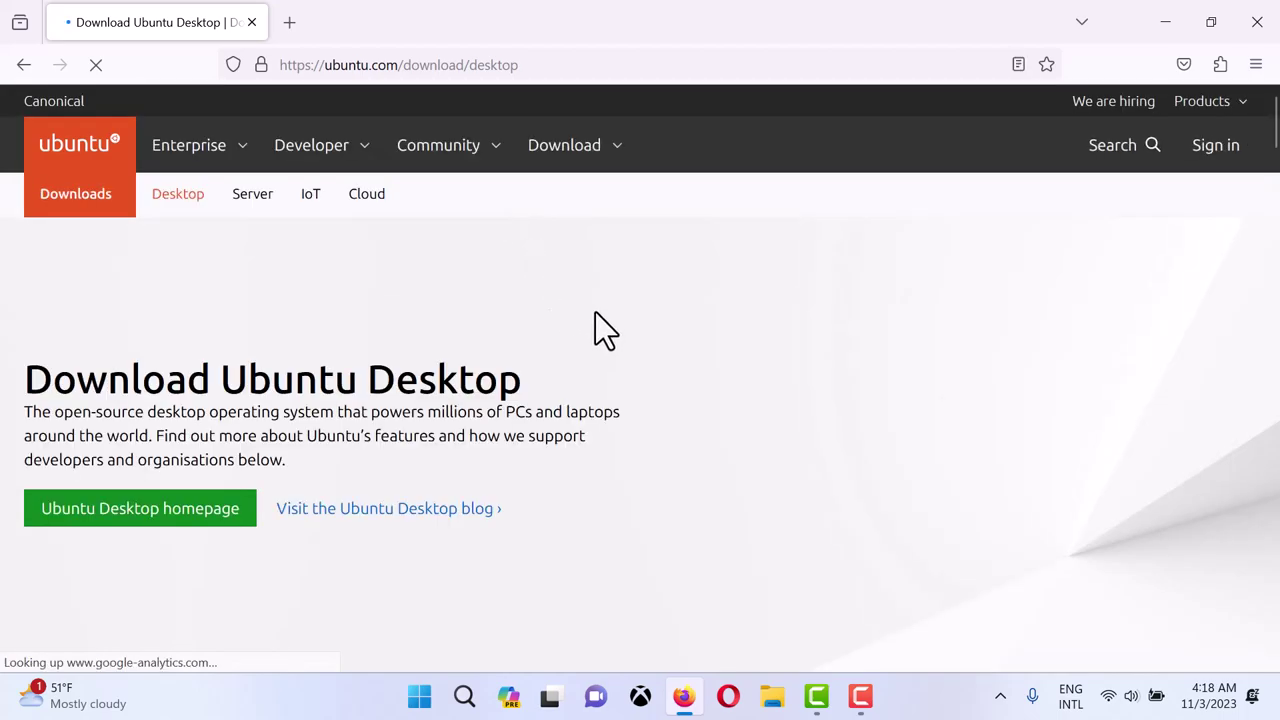
{"action": "scroll", "coordinate": [598, 312], "scroll_direction": "down", "scroll_amount": 10}
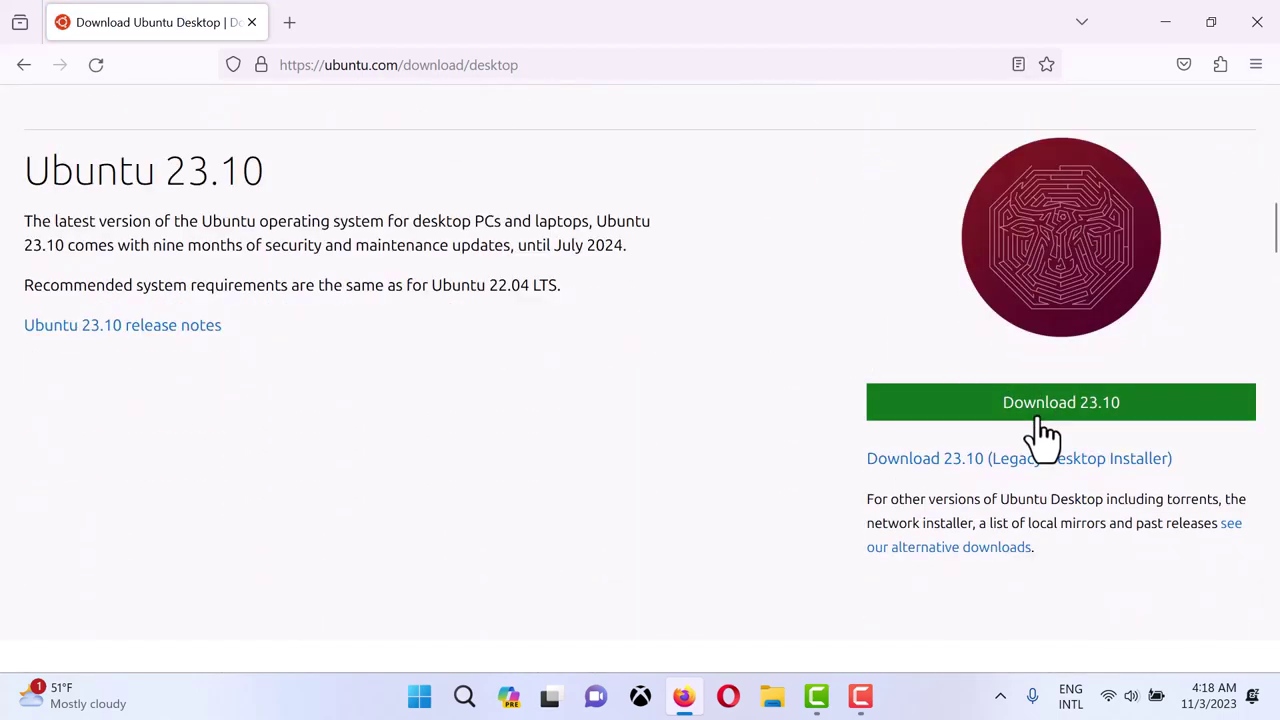
{"action": "left_click", "coordinate": [1045, 408]}
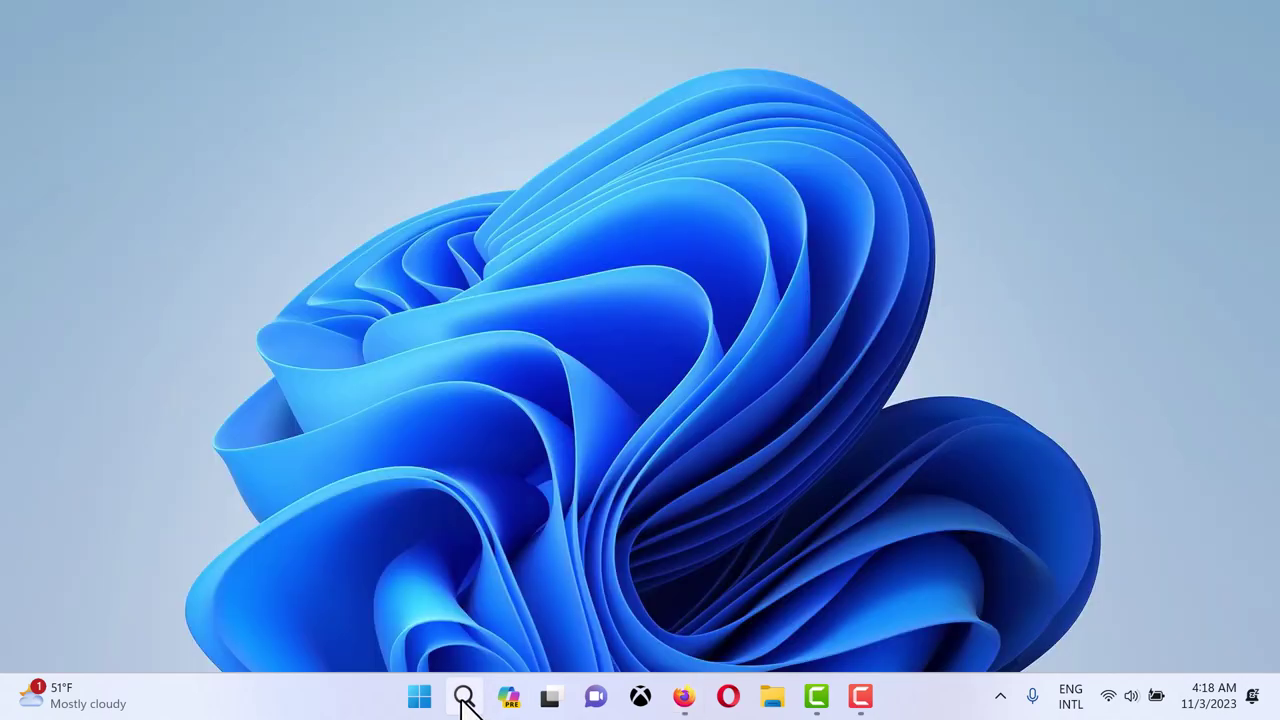
Find VMware Workstation Pro through the Windows search and run it as administrator.
{"action": "left_click", "coordinate": [464, 698]}
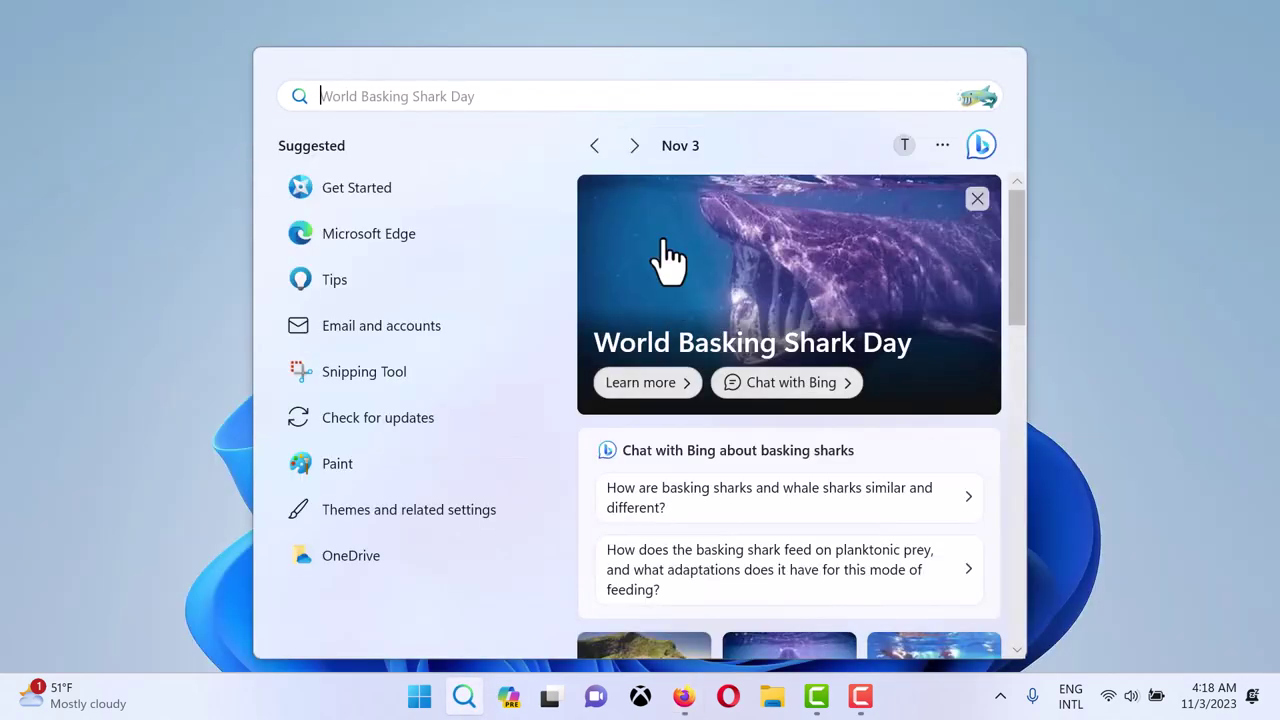
{"action": "type", "text": "vm"}
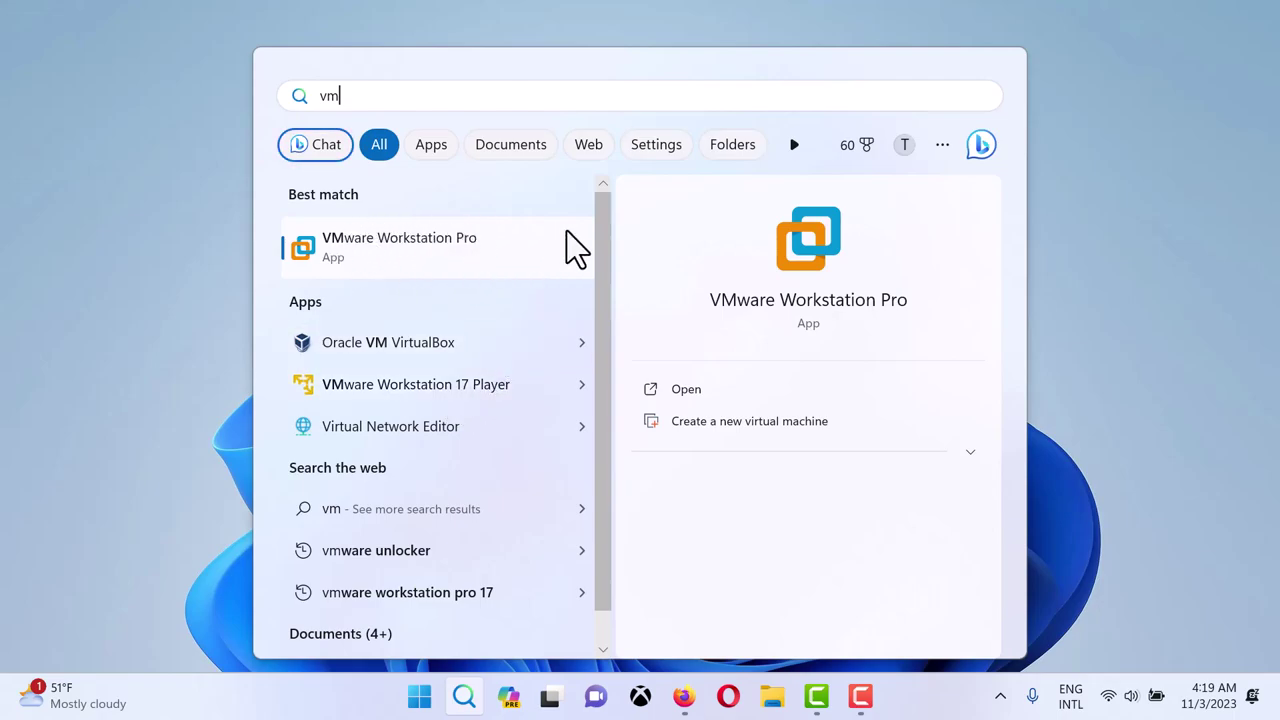
{"action": "right_click", "coordinate": [470, 245]}
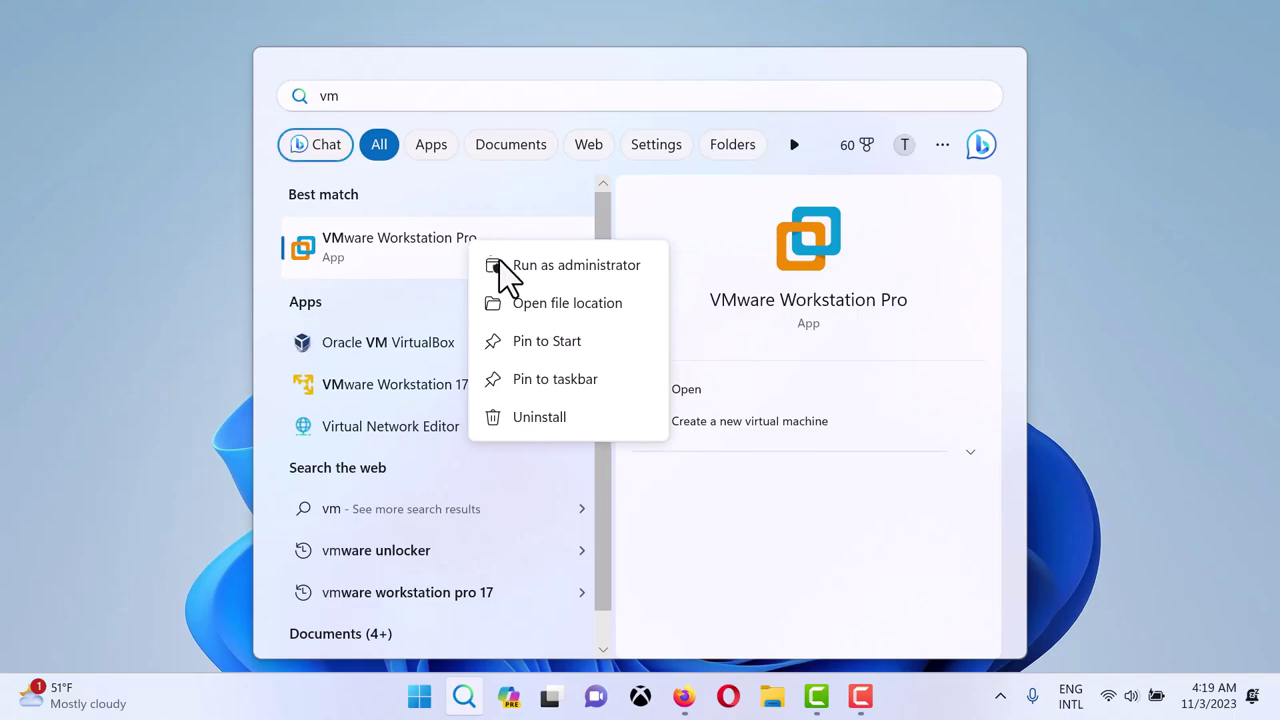
{"action": "left_click", "coordinate": [518, 268]}
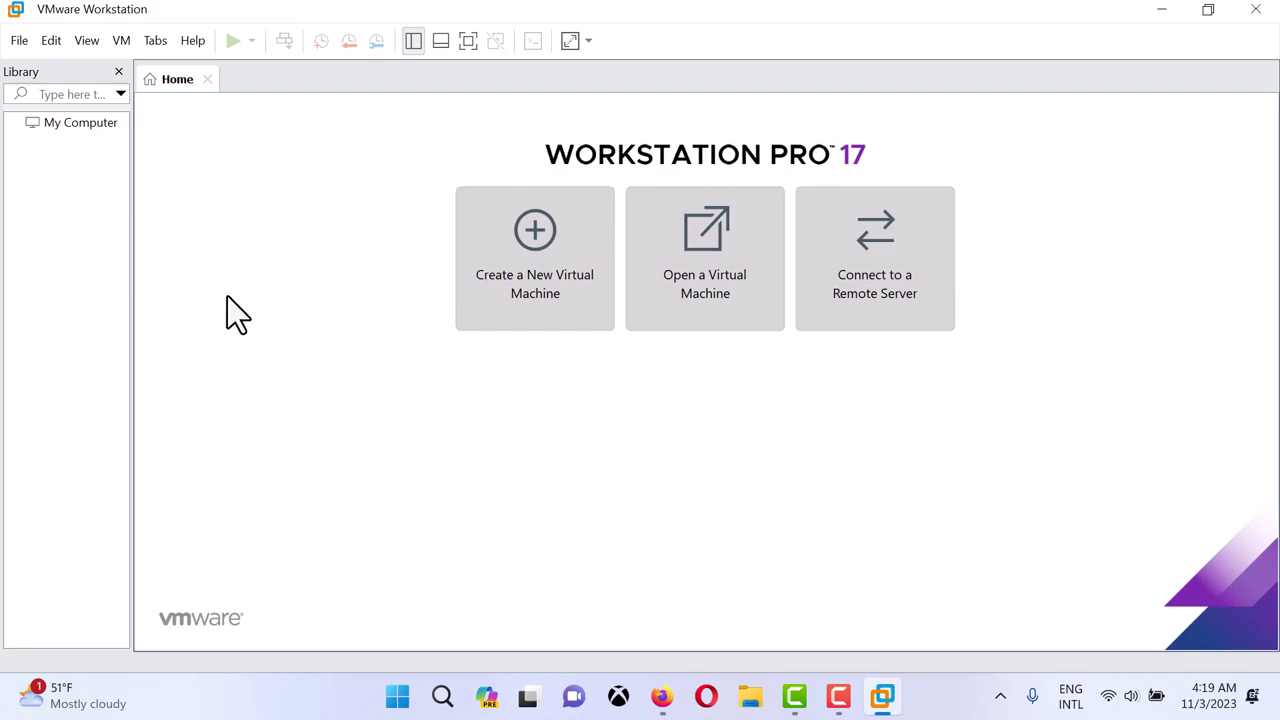
Start creating a new virtual machine with a blank hard disk instead of installing from a disc or ISO image.
{"action": "left_click", "coordinate": [160, 47]}
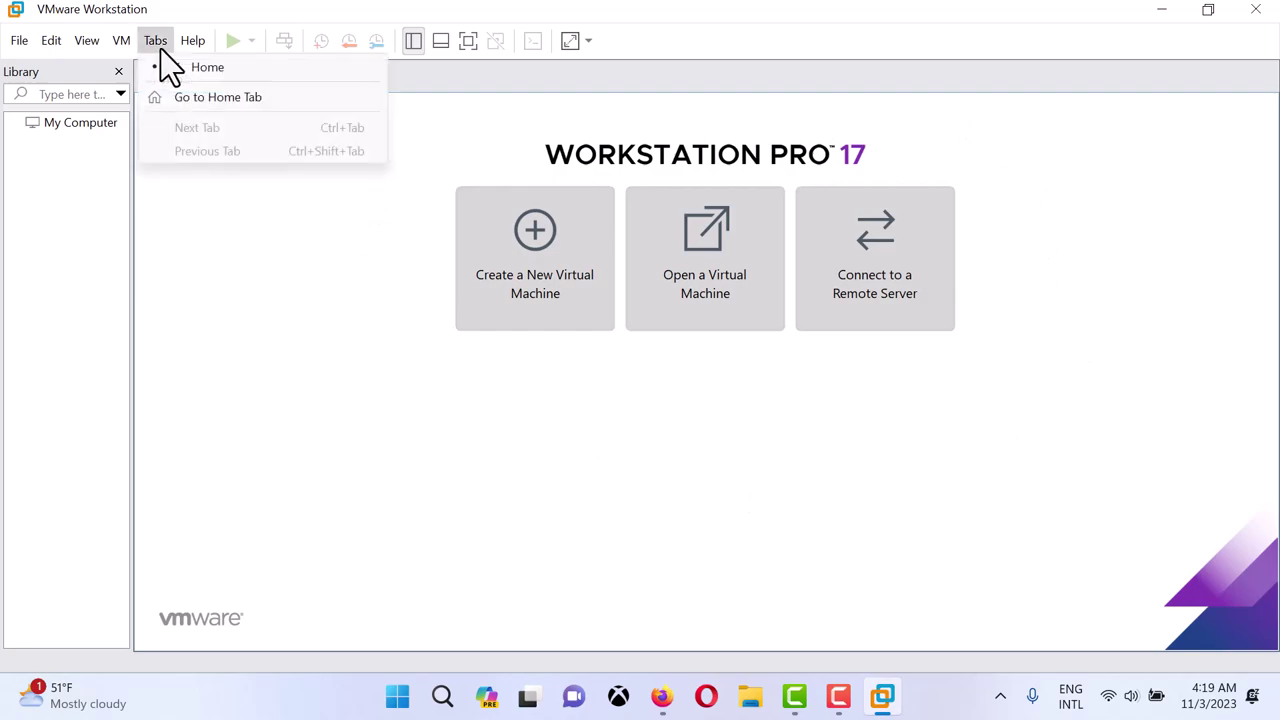
{"action": "left_click", "coordinate": [164, 97]}
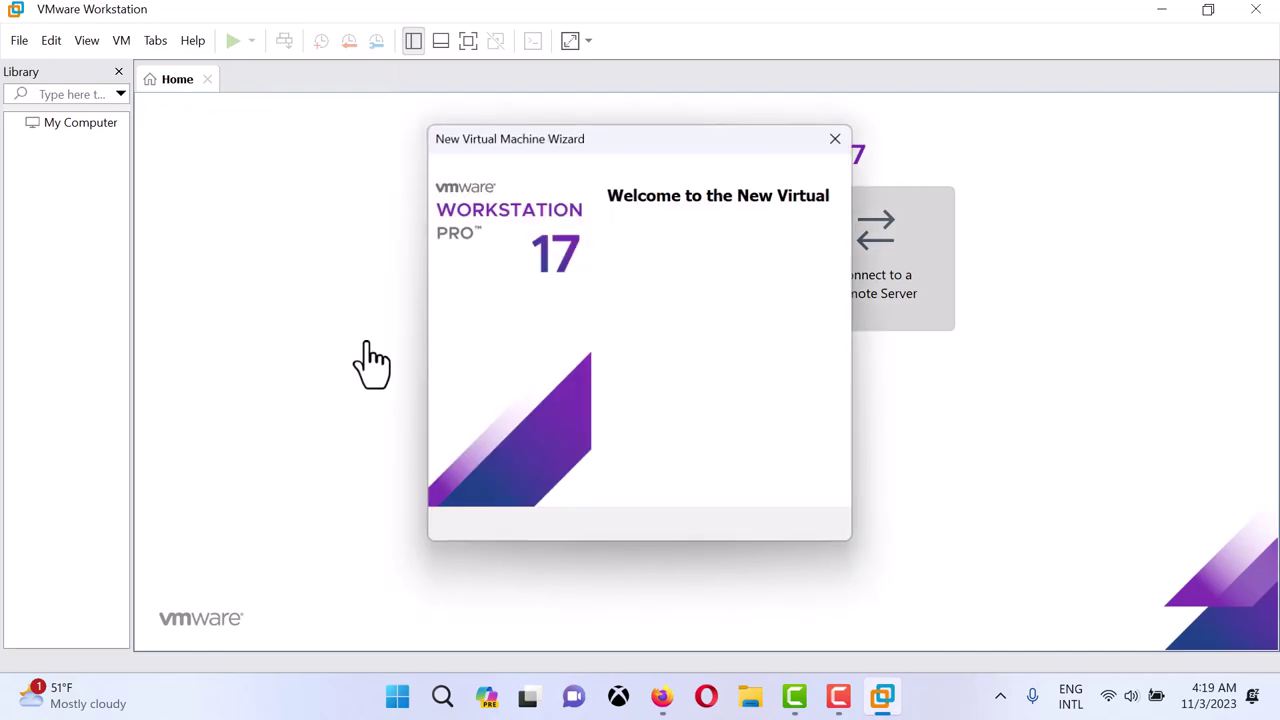
{"action": "left_click", "coordinate": [750, 527]}
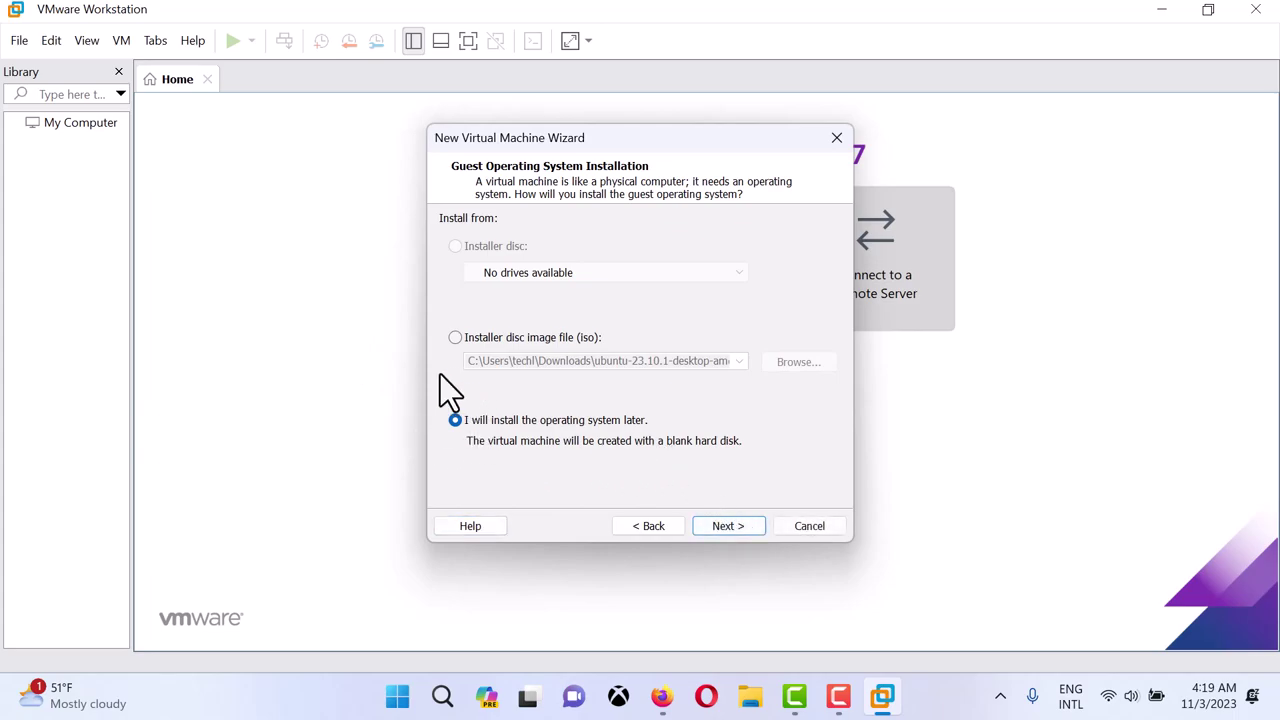
{"action": "left_click", "coordinate": [719, 524]}
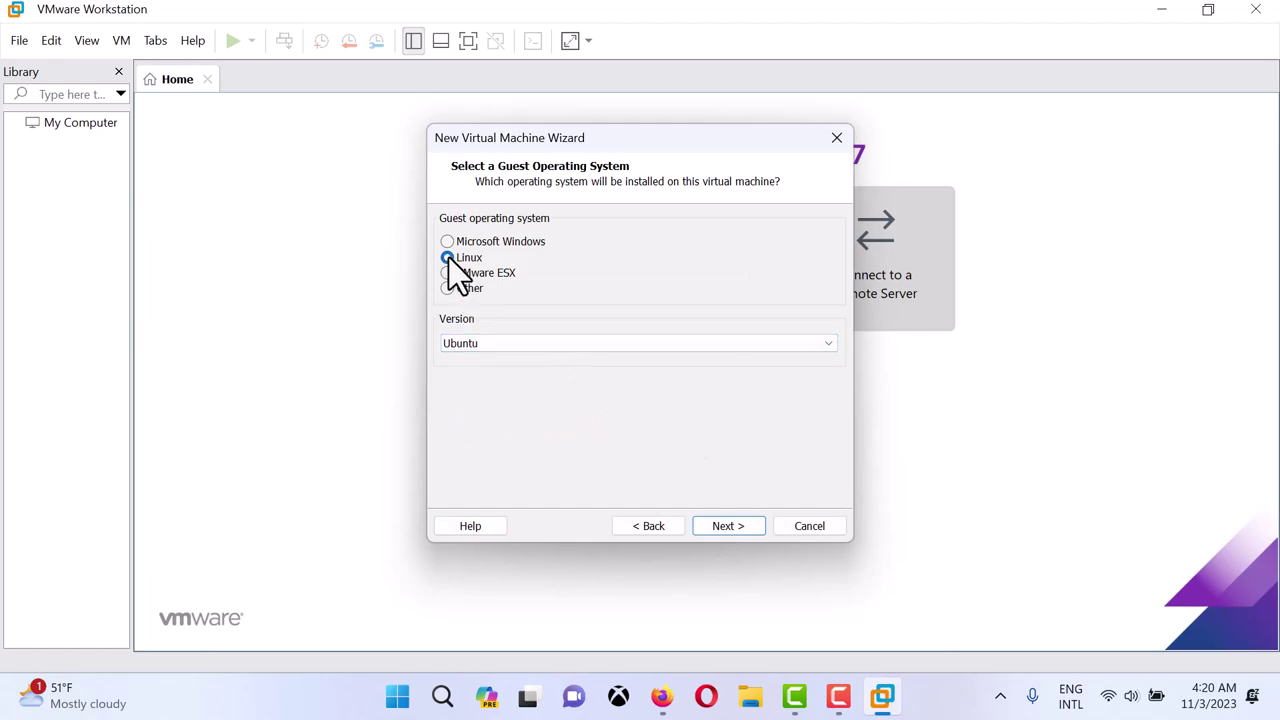
Set the guest operating system to Linux with version Ubuntu 64-bit.
{"action": "left_click", "coordinate": [518, 345]}
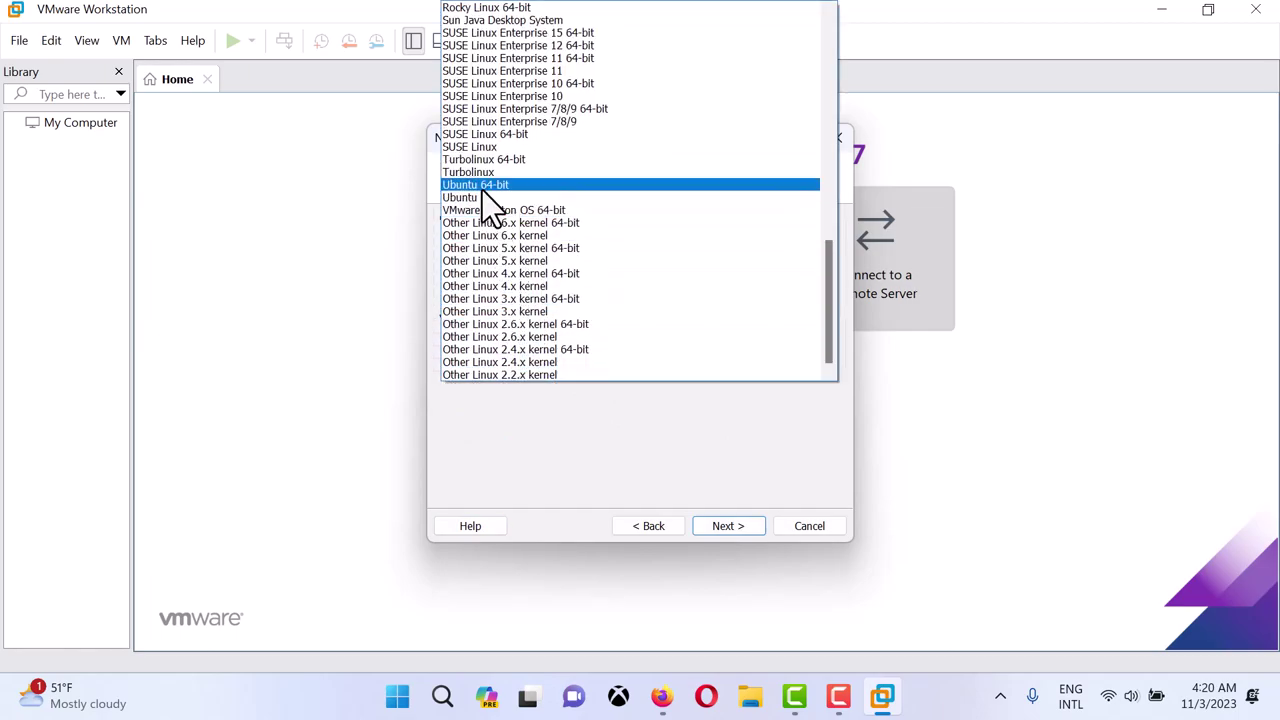
{"action": "left_click", "coordinate": [482, 186]}
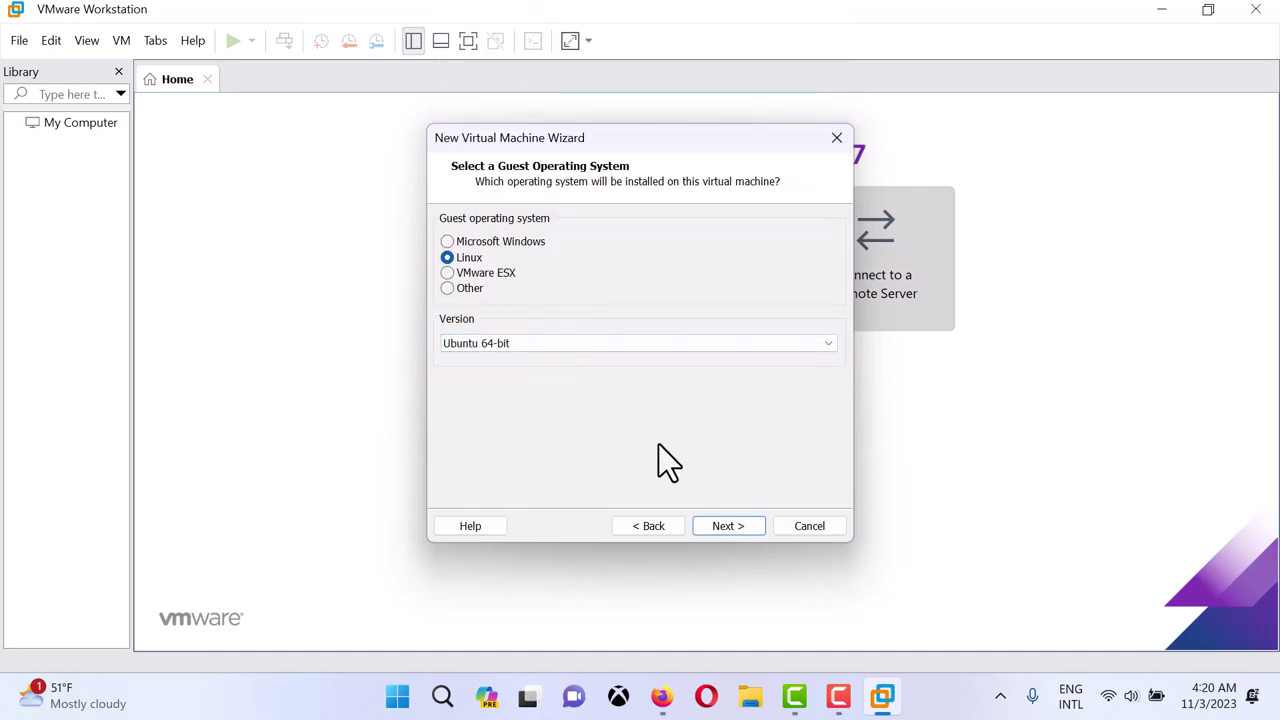
{"action": "left_click", "coordinate": [726, 527]}
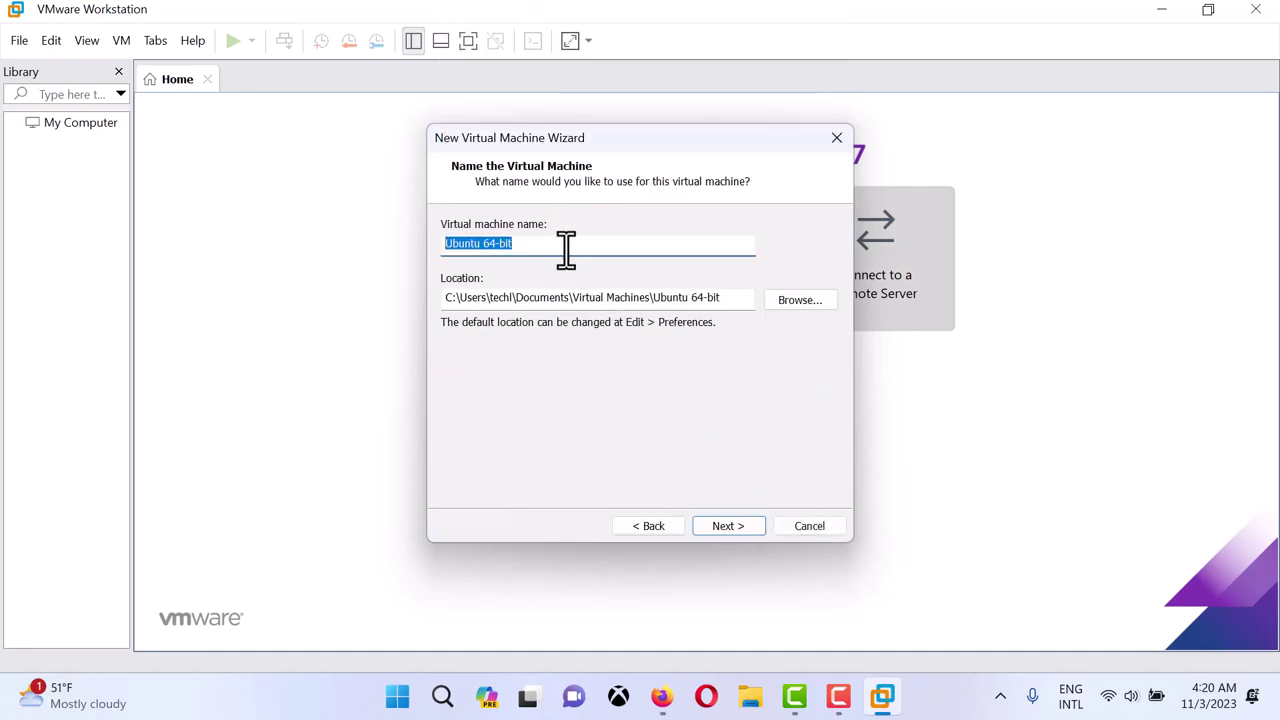
Name the virtual machine Ubuntu and set its location to the Virtual Machines folder in Documents.
{"action": "left_click", "coordinate": [557, 240]}
{"action": "key", "text": "BackSpace"}
{"action": "key", "text": "BackSpace"}
{"action": "key", "text": "BackSpace"}
{"action": "key", "text": "BackSpace"}
{"action": "key", "text": "BackSpace"}
{"action": "key", "text": "BackSpace"}
{"action": "key", "text": "BackSpace"}
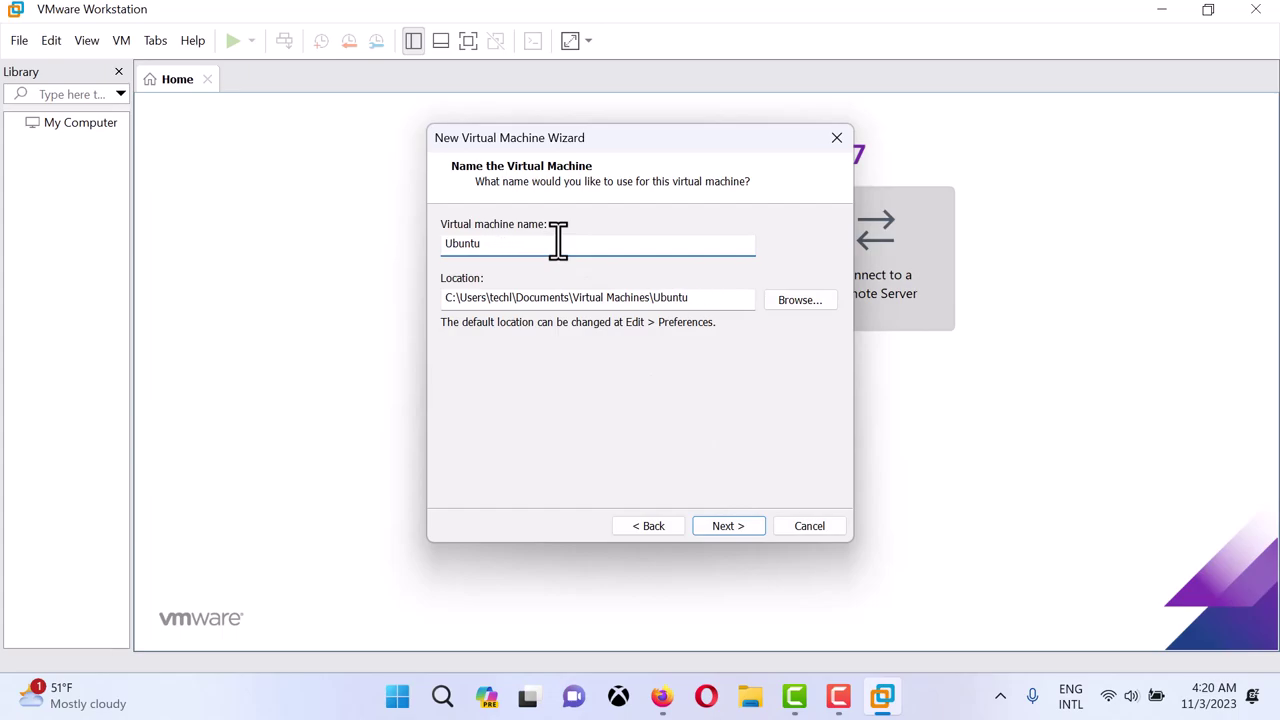
{"action": "left_click", "coordinate": [800, 300]}
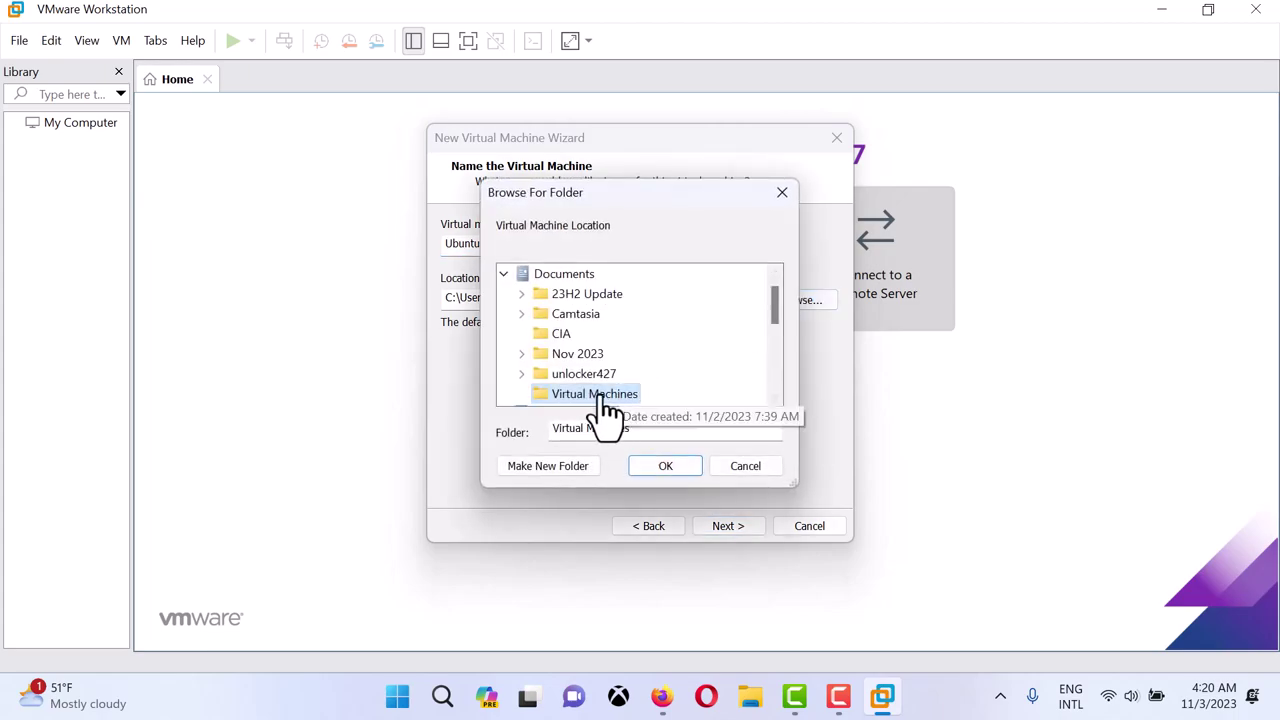
{"action": "left_click", "coordinate": [660, 466]}
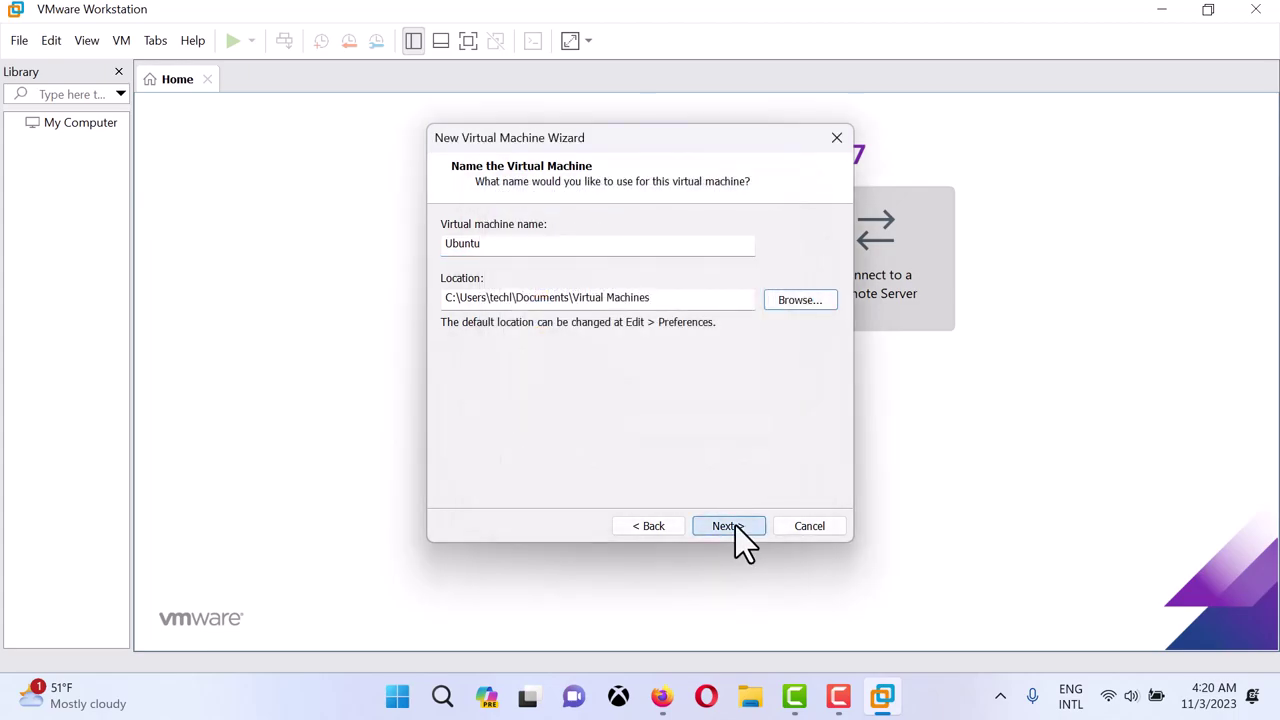
{"action": "left_click", "coordinate": [735, 520]}
Store the virtual disk as a single file and set its maximum size to 256 GB.
{"action": "left_click", "coordinate": [442, 341]}
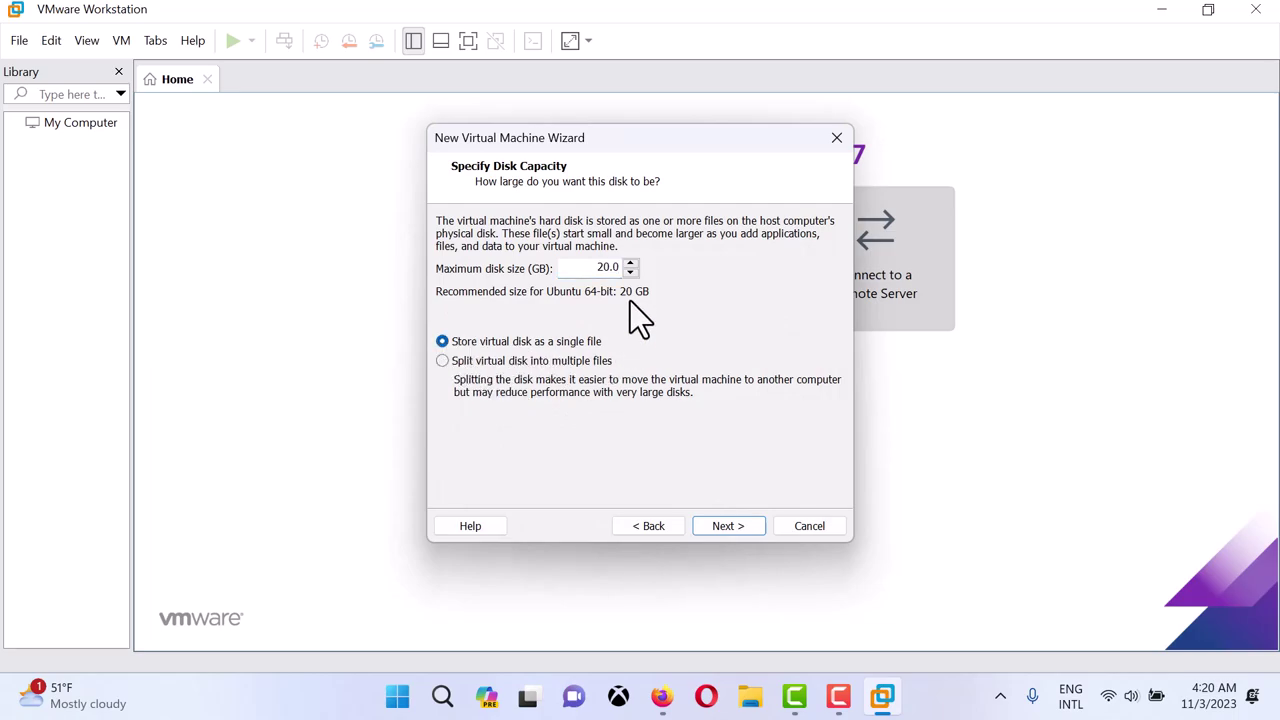
{"action": "left_click_drag", "start_coordinate": [590, 268], "coordinate": [678, 262]}
{"action": "type", "text": "256"}
{"action": "left_click", "coordinate": [715, 523]}
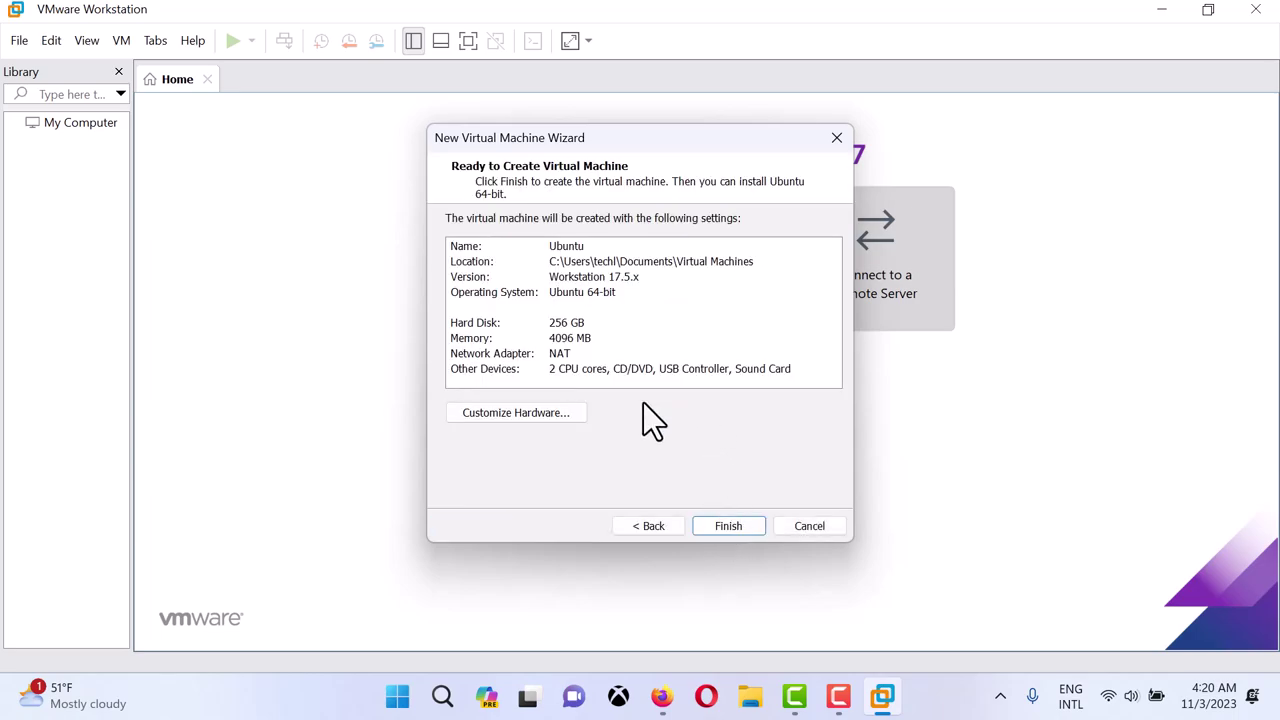
Open the hardware customization for the new virtual machine and adjust its memory to 4 GB.
{"action": "left_click", "coordinate": [562, 415]}
{"action": "left_click", "coordinate": [445, 91]}
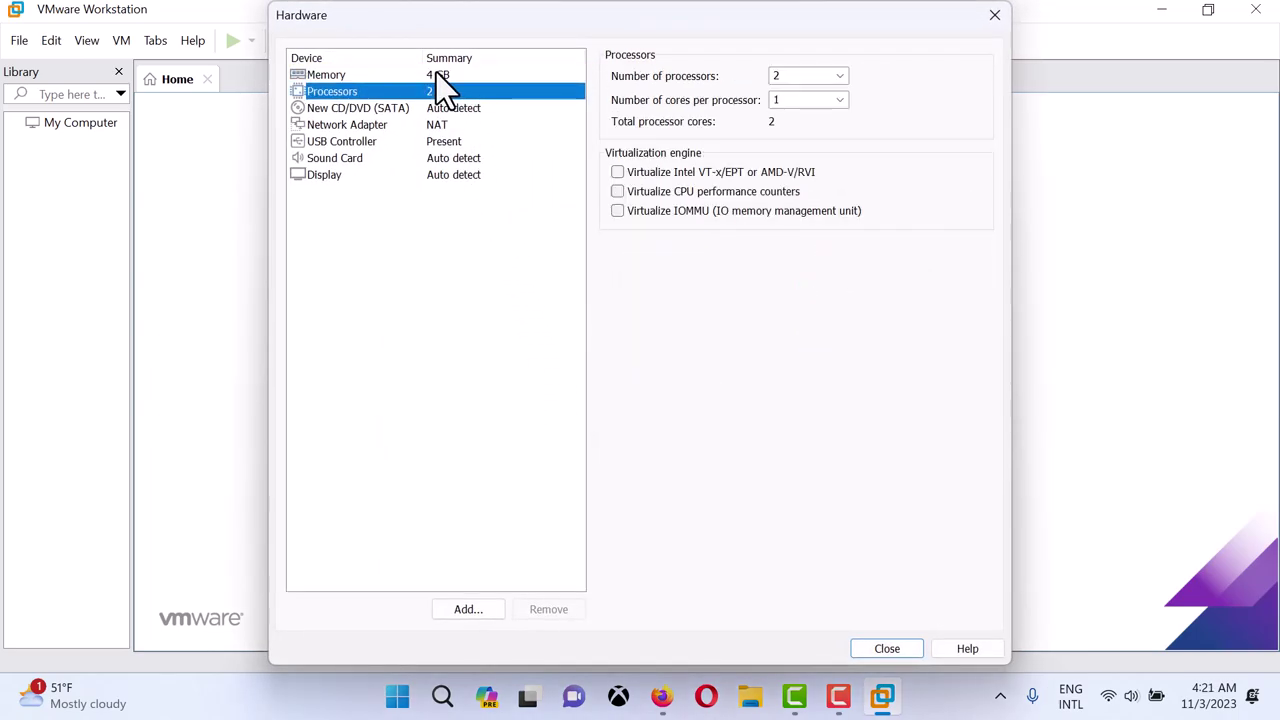
{"action": "left_click", "coordinate": [436, 72]}
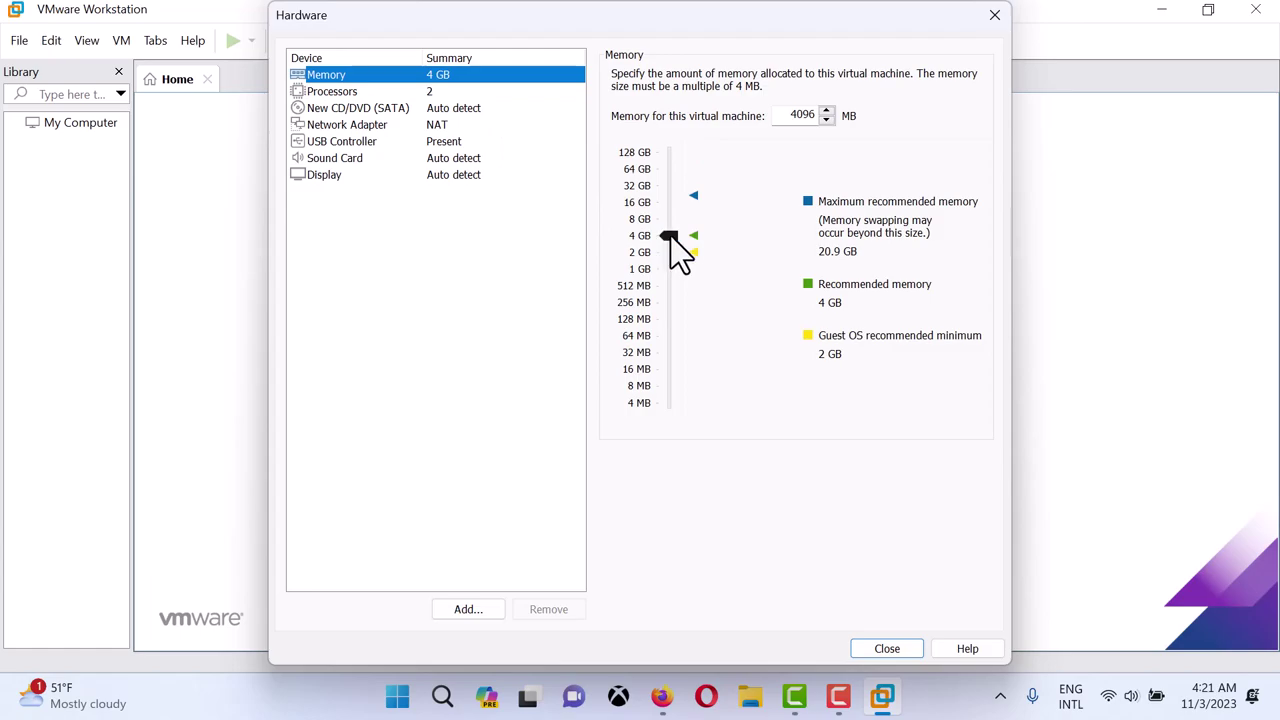
{"action": "left_click_drag", "start_coordinate": [672, 238], "coordinate": [672, 222]}
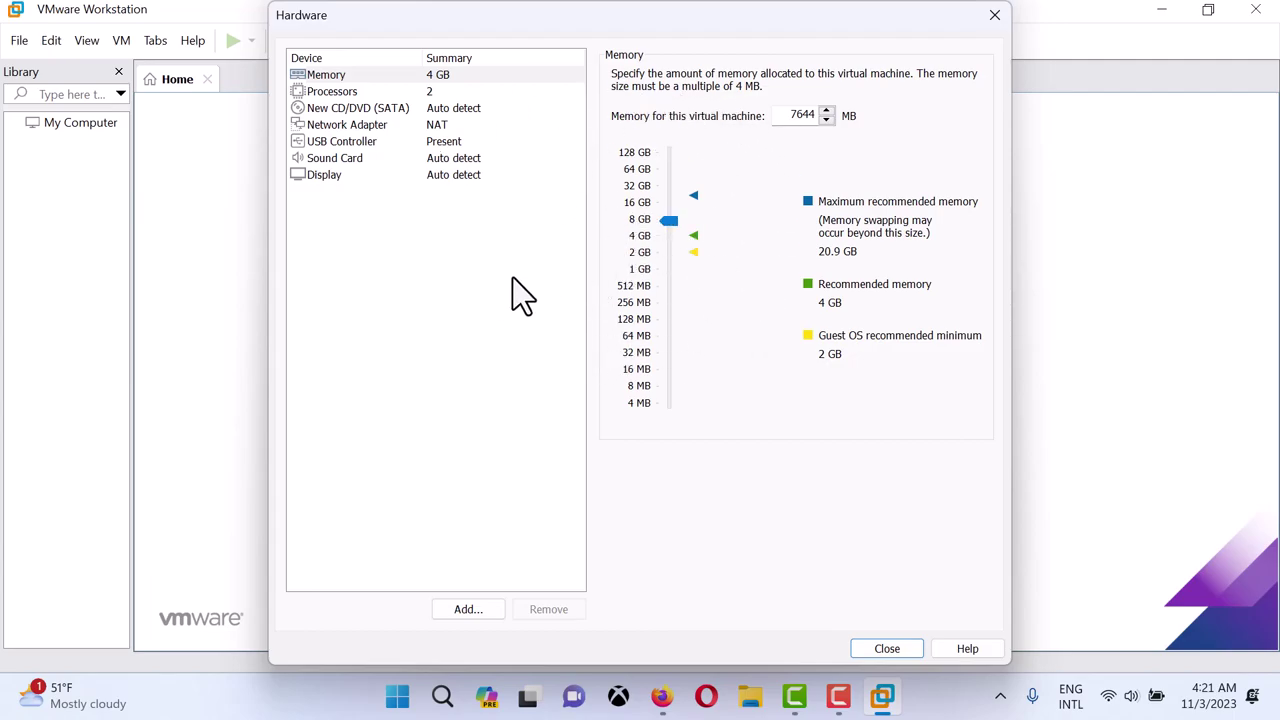
{"action": "left_click", "coordinate": [669, 221]}
{"action": "left_click_drag", "start_coordinate": [668, 216], "coordinate": [674, 246]}
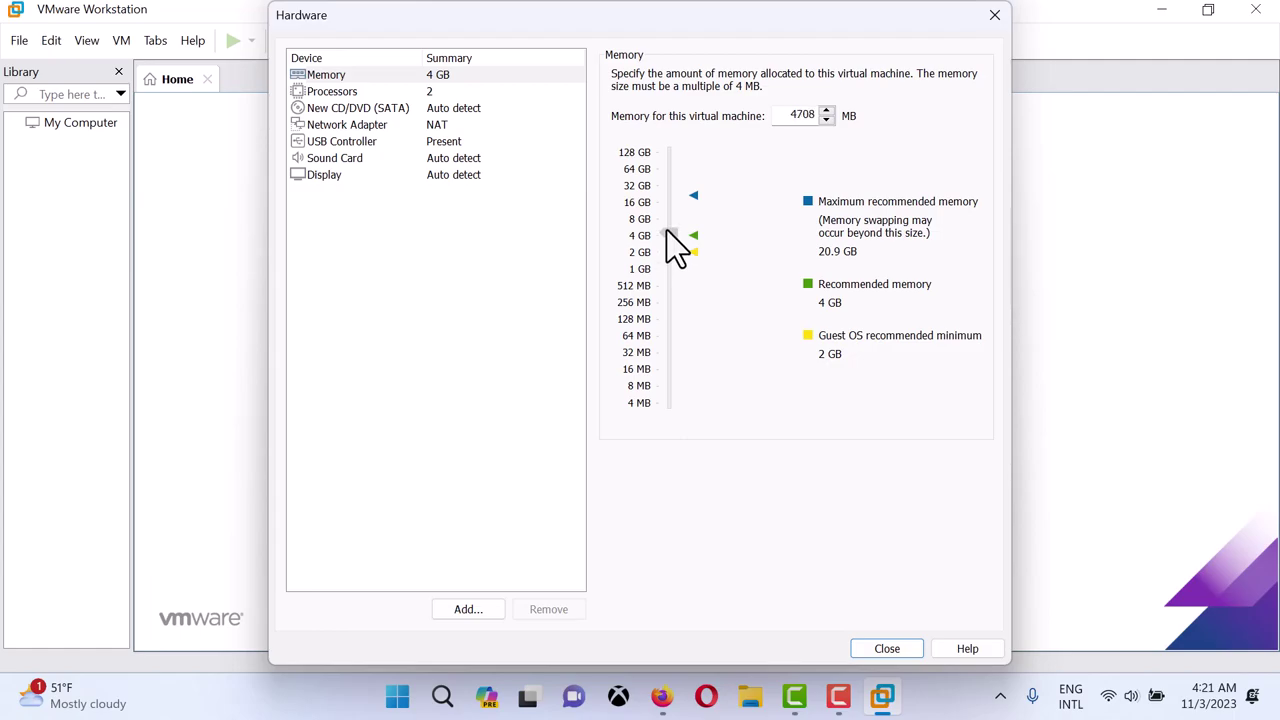
Connect the virtual CD/DVD drive to the ISO image ubuntu-23.10.1-desktop-amd64 in the Downloads folder.
{"action": "key", "text": "Down"}
{"action": "key", "text": "Down"}
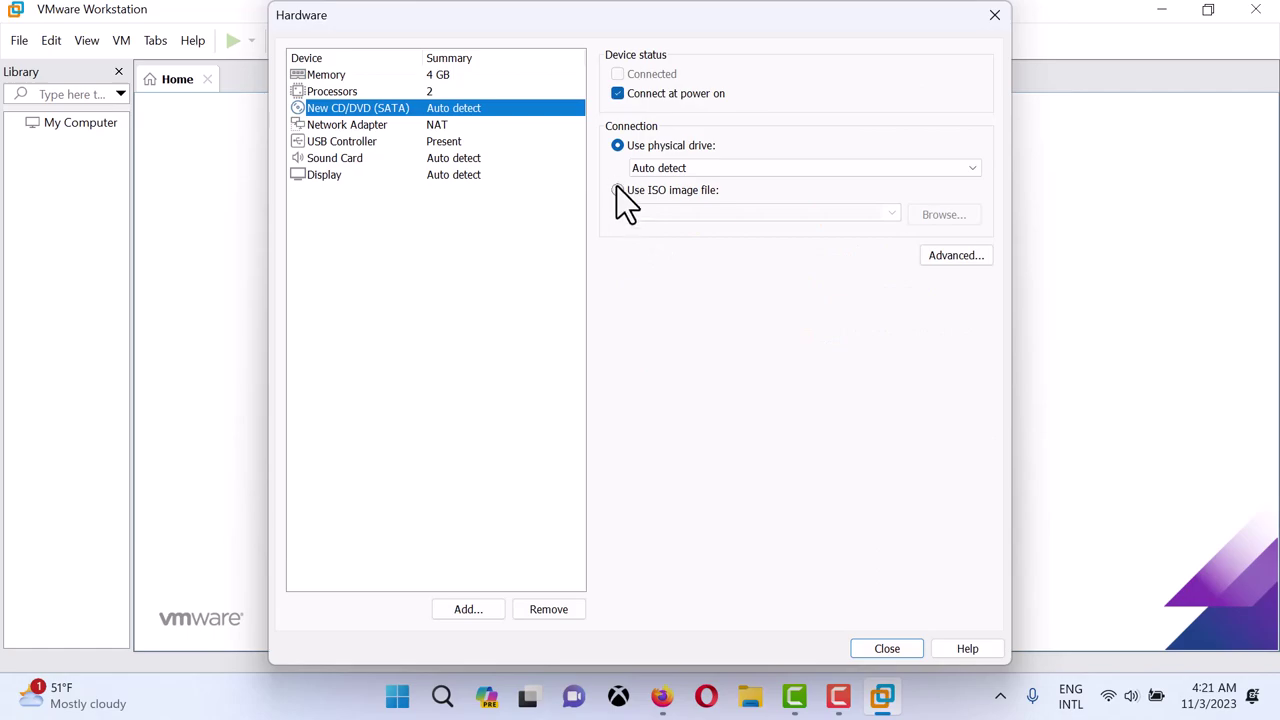
{"action": "left_click", "coordinate": [617, 190]}
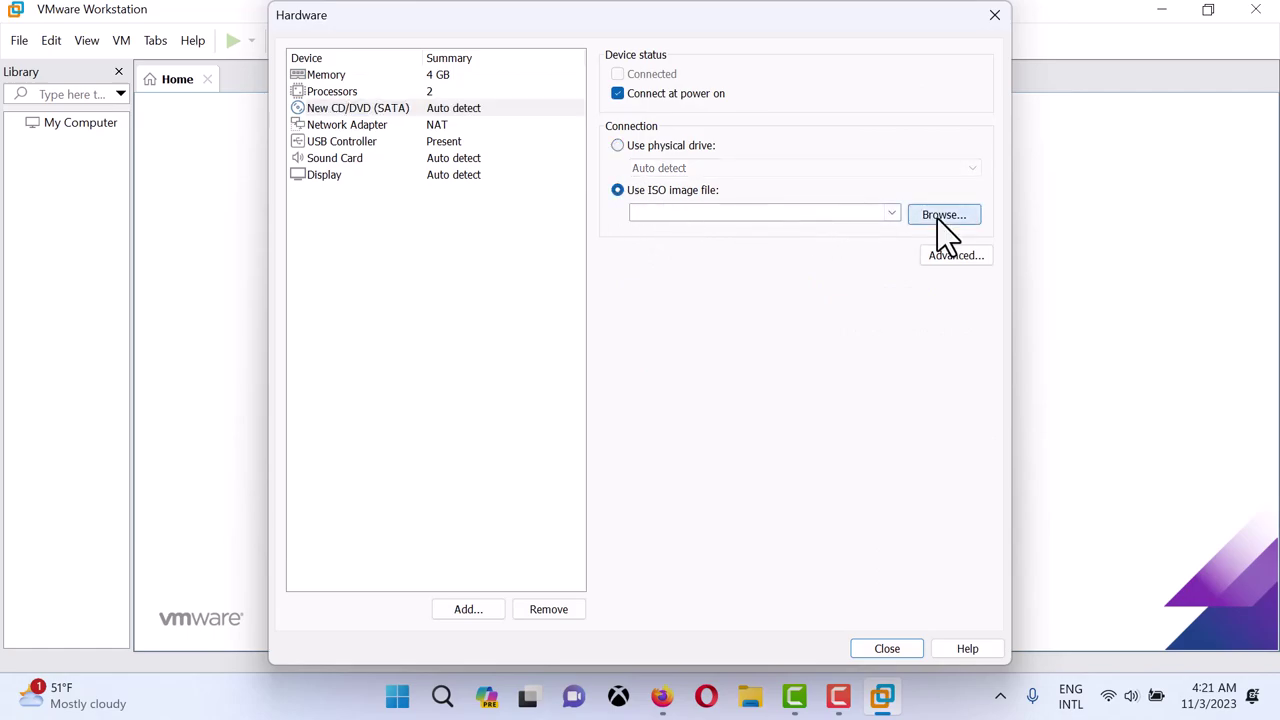
{"action": "left_click", "coordinate": [943, 215]}
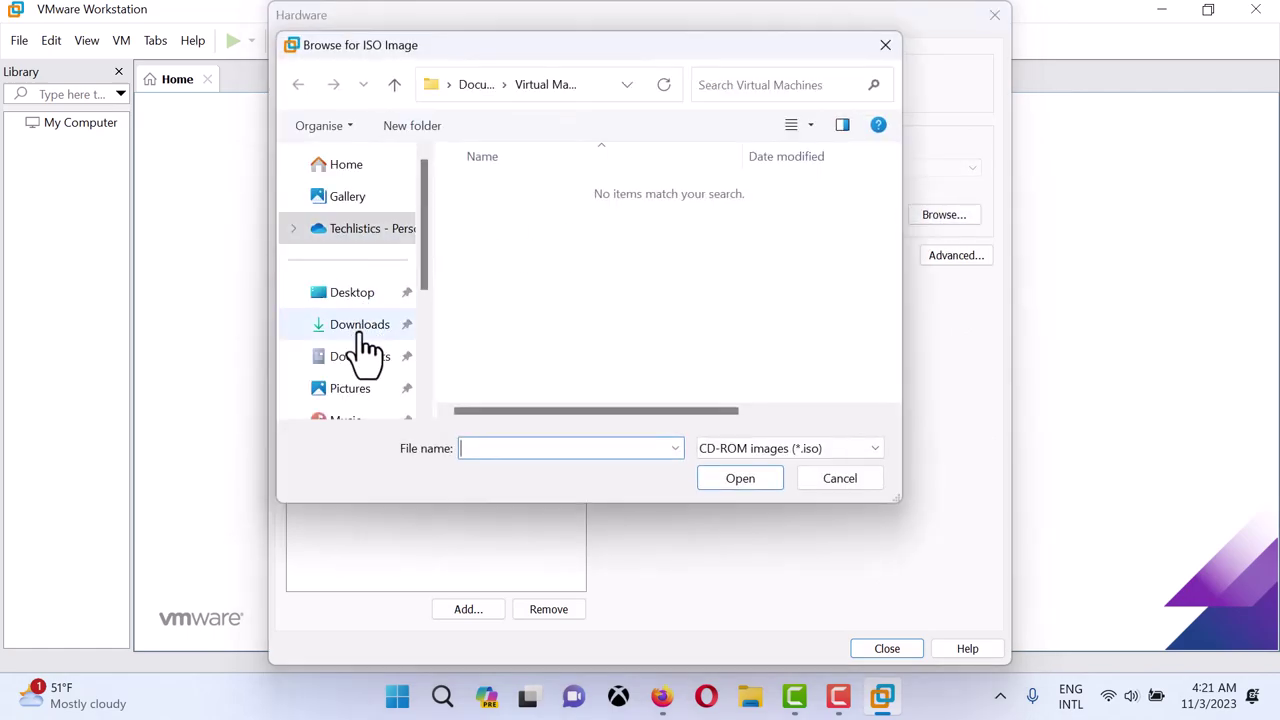
{"action": "left_click", "coordinate": [361, 328]}
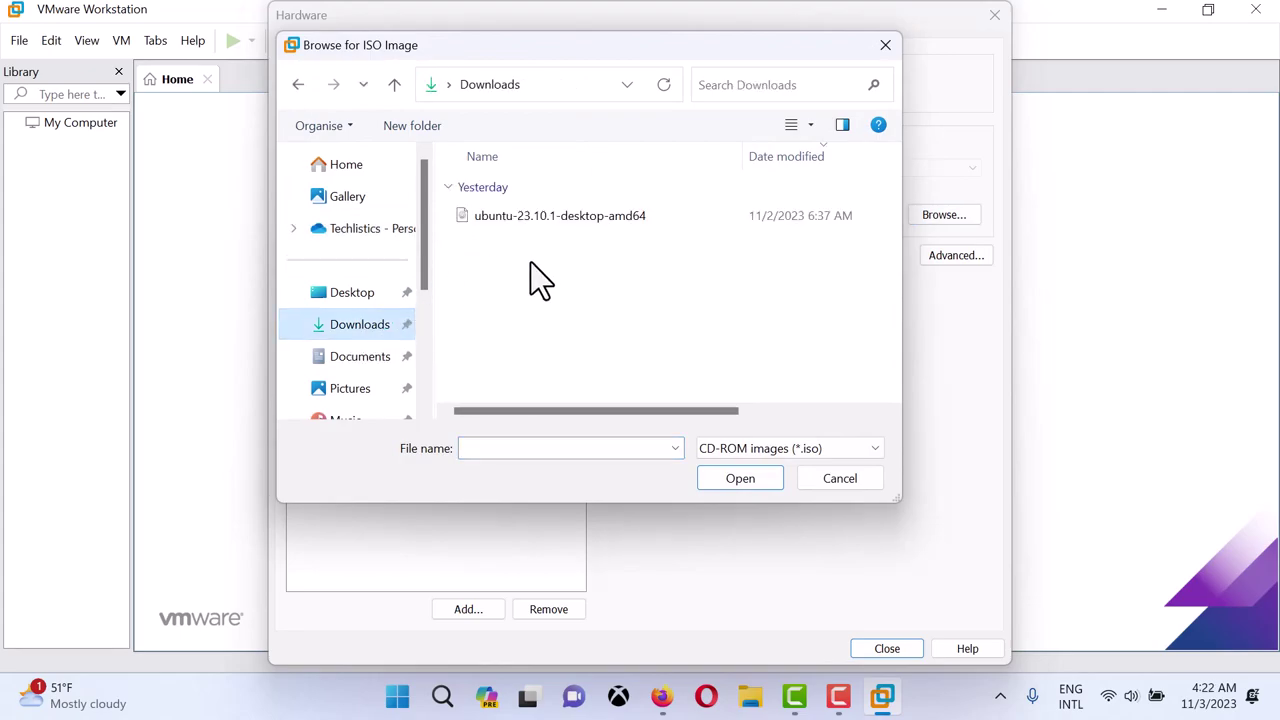
{"action": "left_click", "coordinate": [543, 214]}
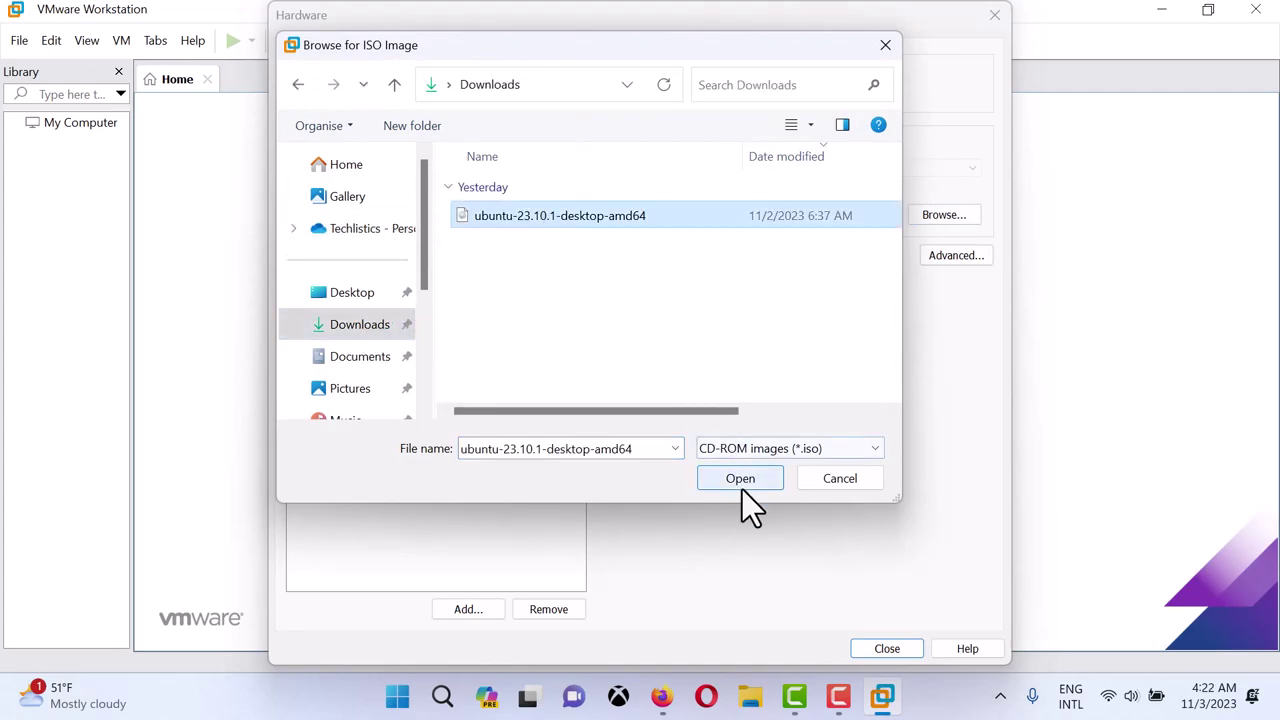
{"action": "left_click", "coordinate": [741, 482]}
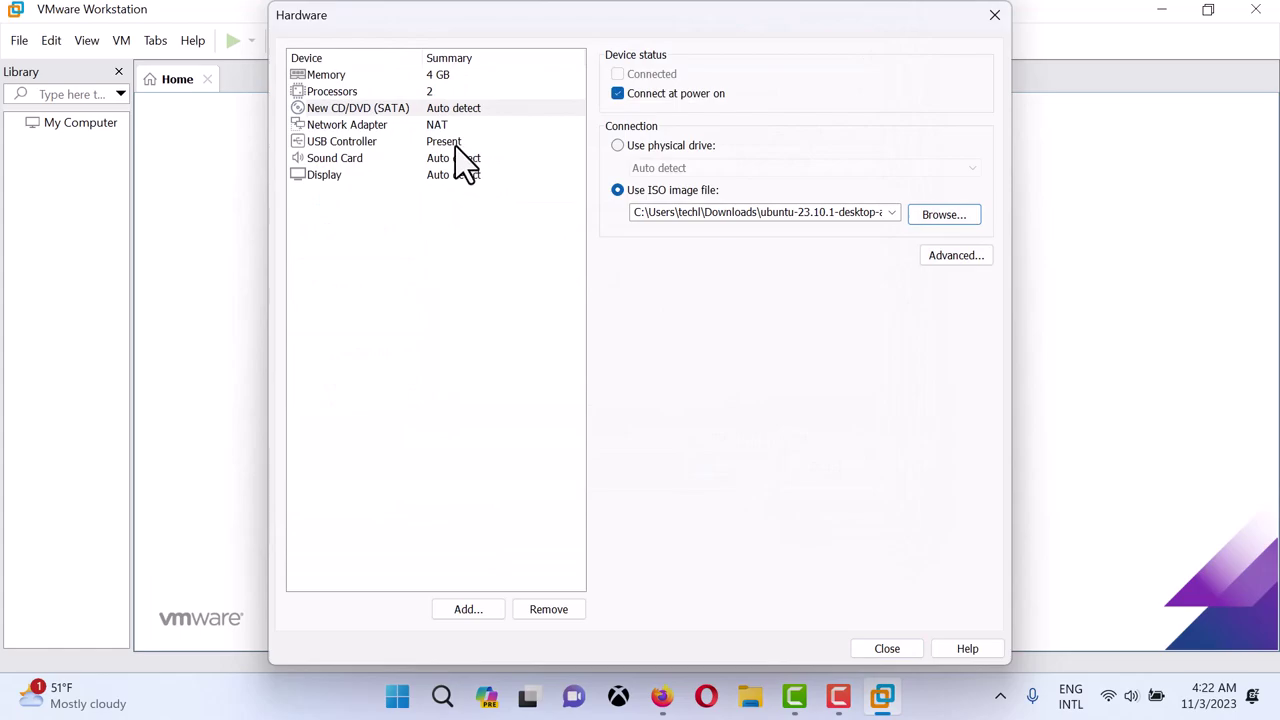
Check the Network Adapter and USB Controller settings and remove the Sound Card from the virtual machine's hardware.
{"action": "left_click", "coordinate": [438, 127]}
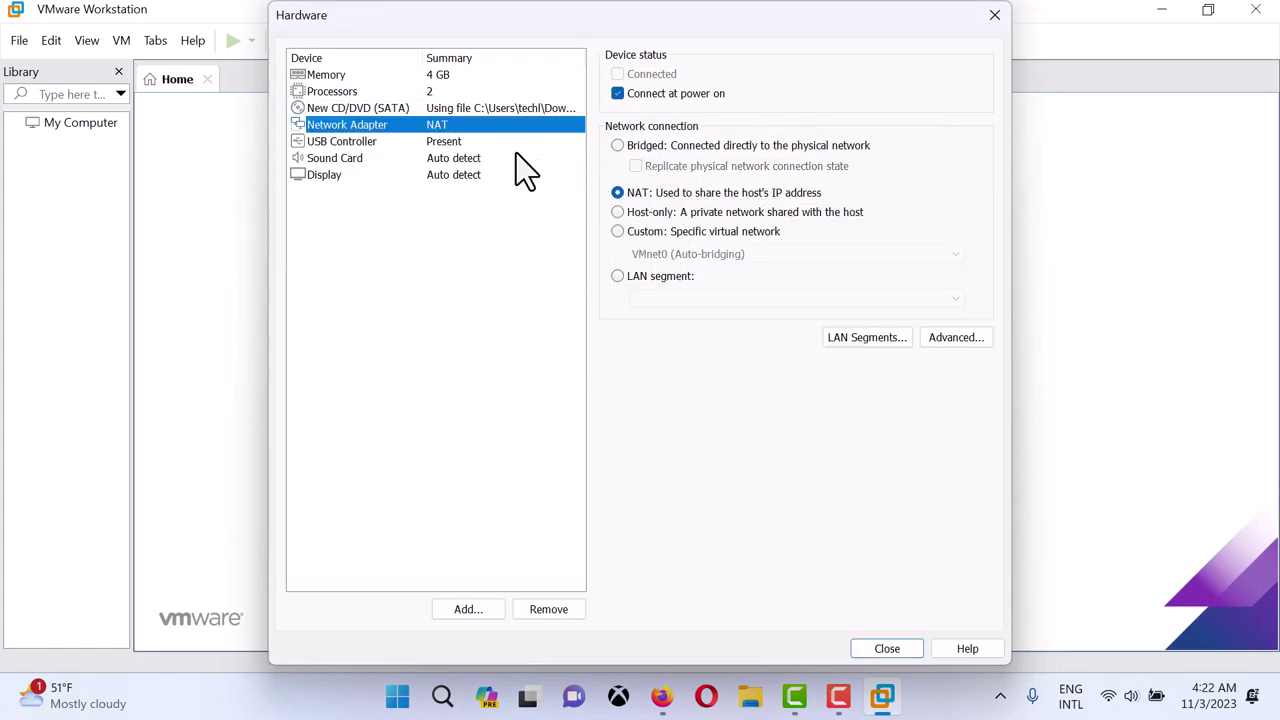
{"action": "left_click", "coordinate": [426, 145]}
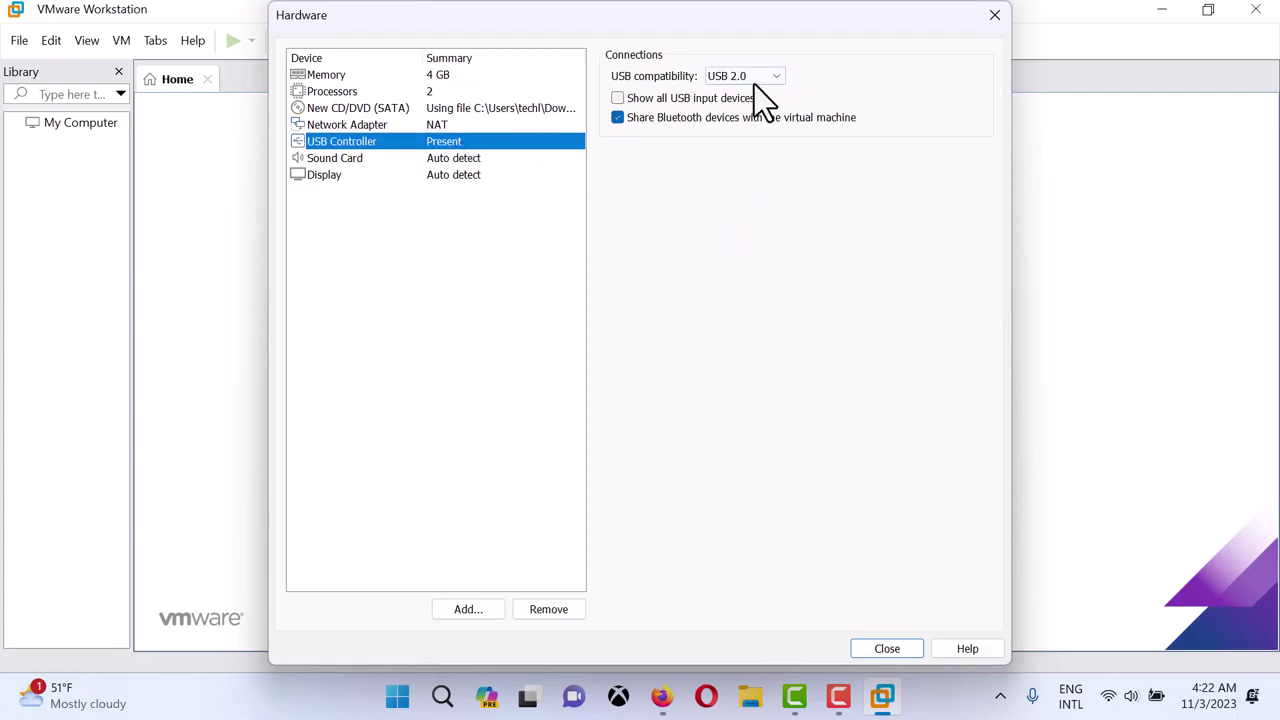
{"action": "left_click", "coordinate": [472, 162]}
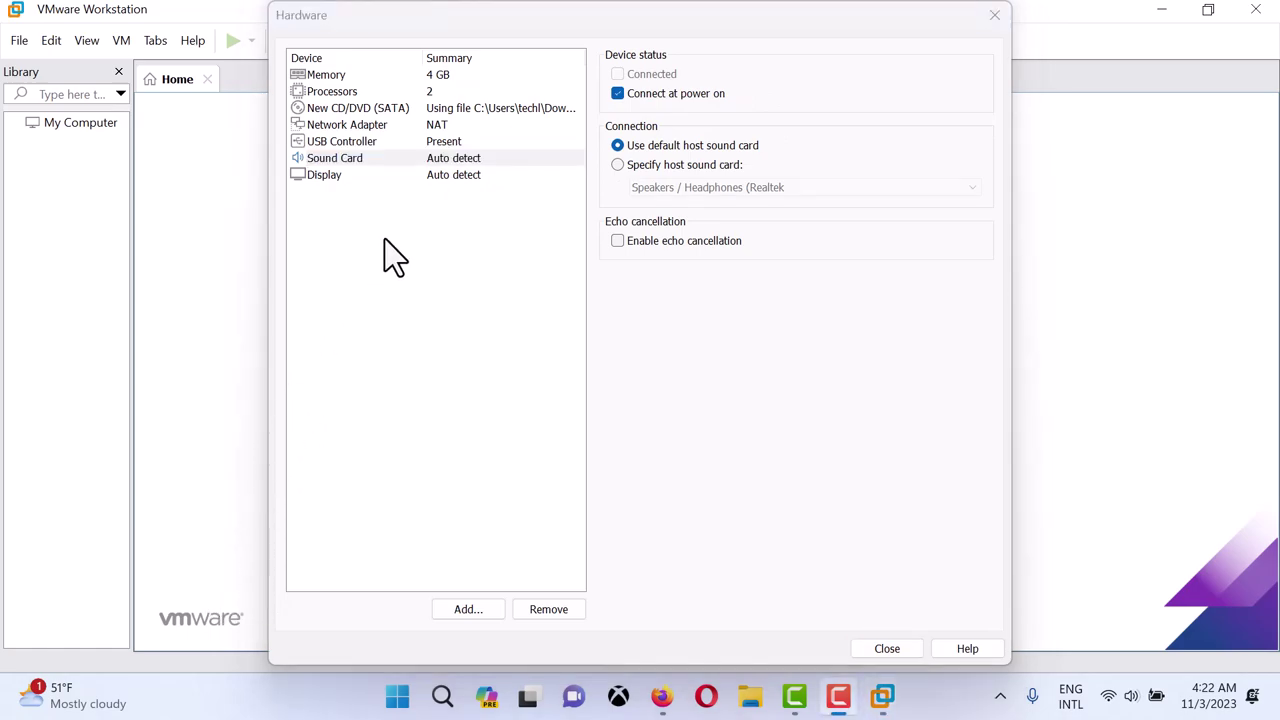
{"action": "left_click", "coordinate": [545, 610]}
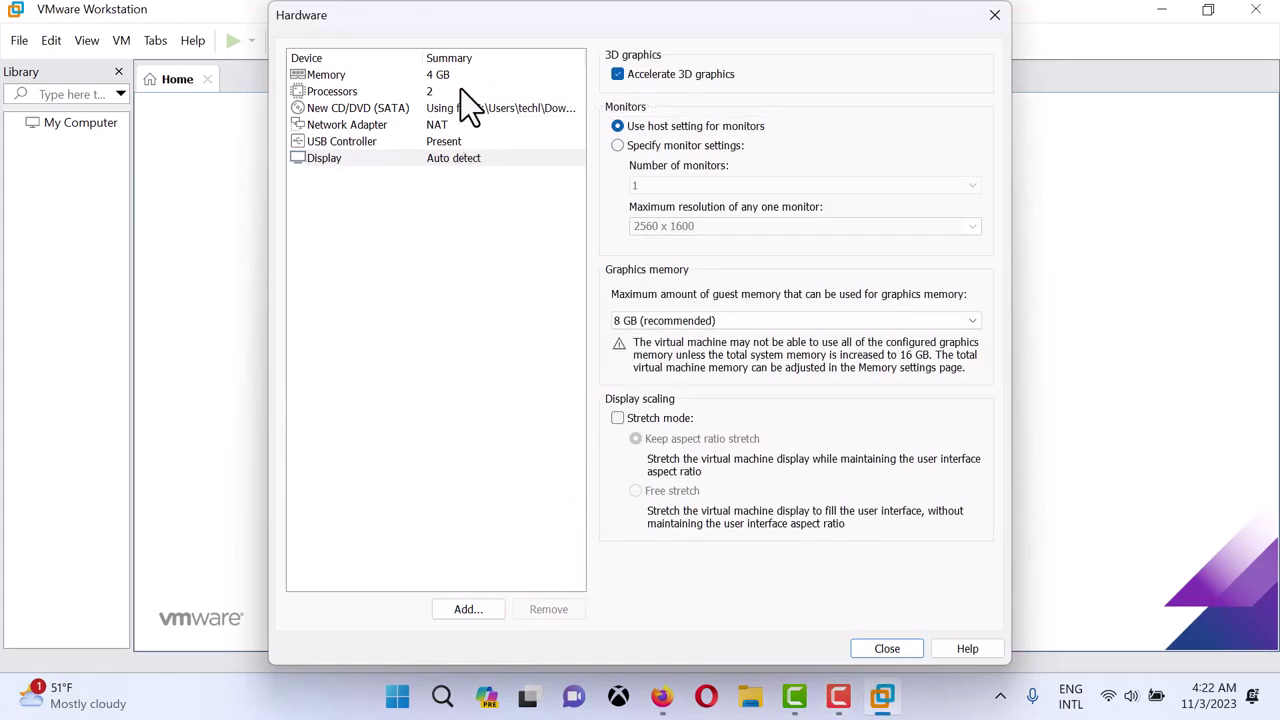
Add a Sound Card with echo cancellation enabled to the hardware and finish creating the virtual machine.
{"action": "left_click", "coordinate": [470, 608]}
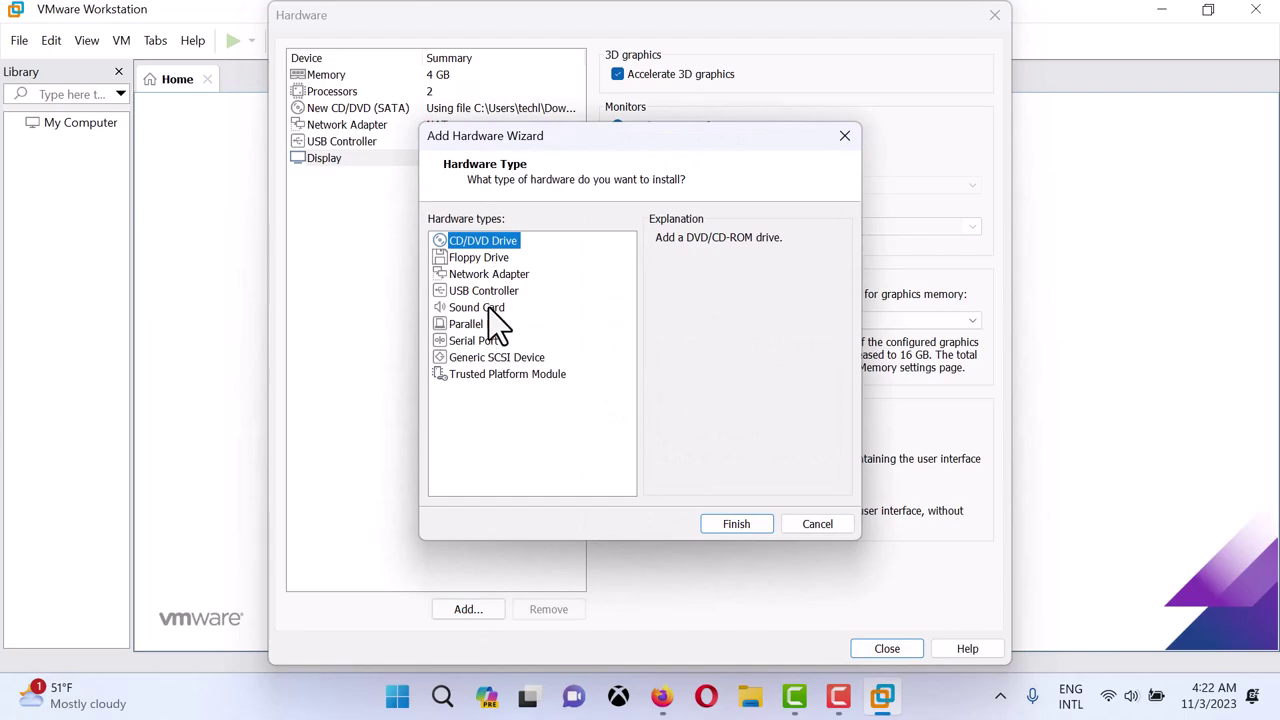
{"action": "left_click", "coordinate": [487, 307]}
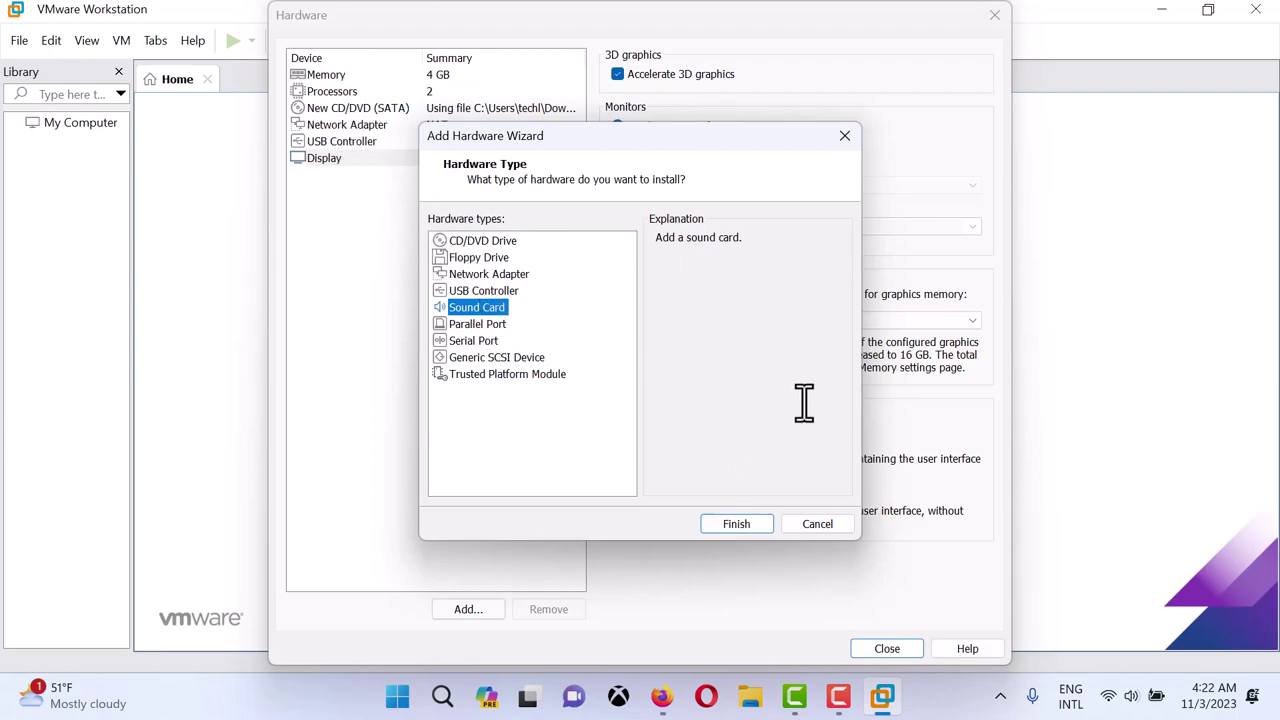
{"action": "left_click", "coordinate": [742, 523]}
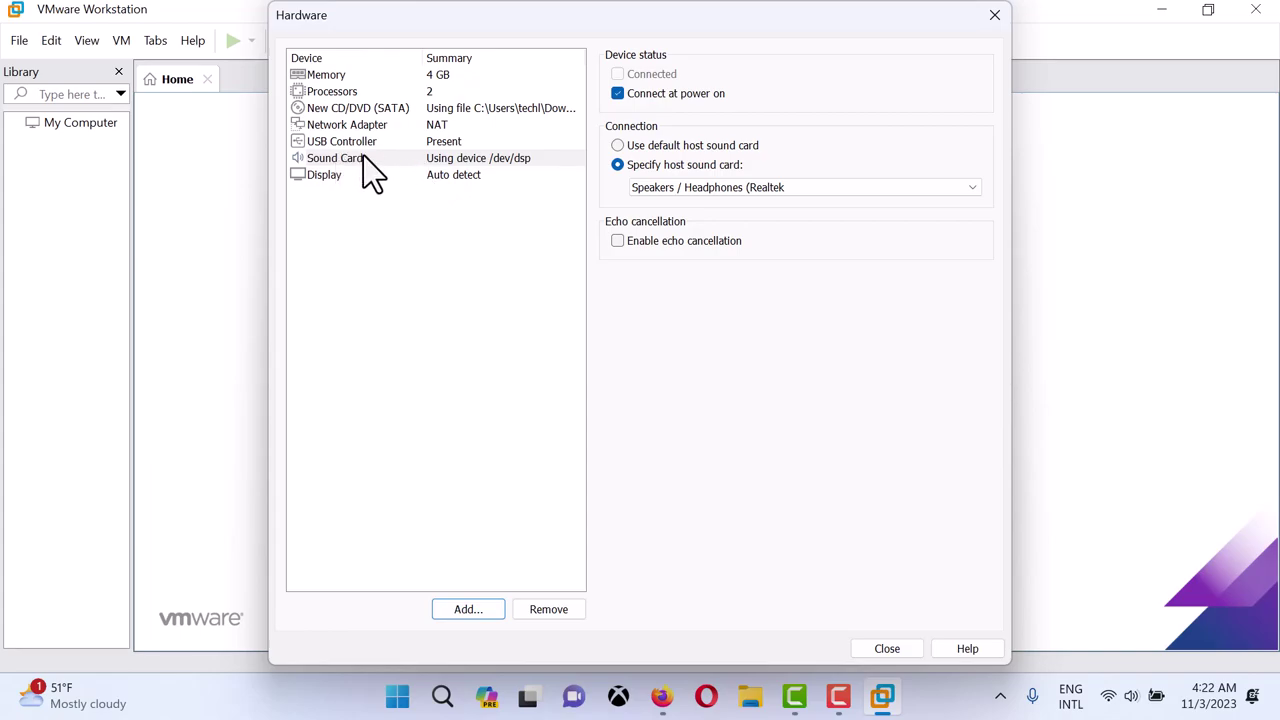
{"action": "left_click", "coordinate": [615, 241]}
{"action": "left_click", "coordinate": [884, 648]}
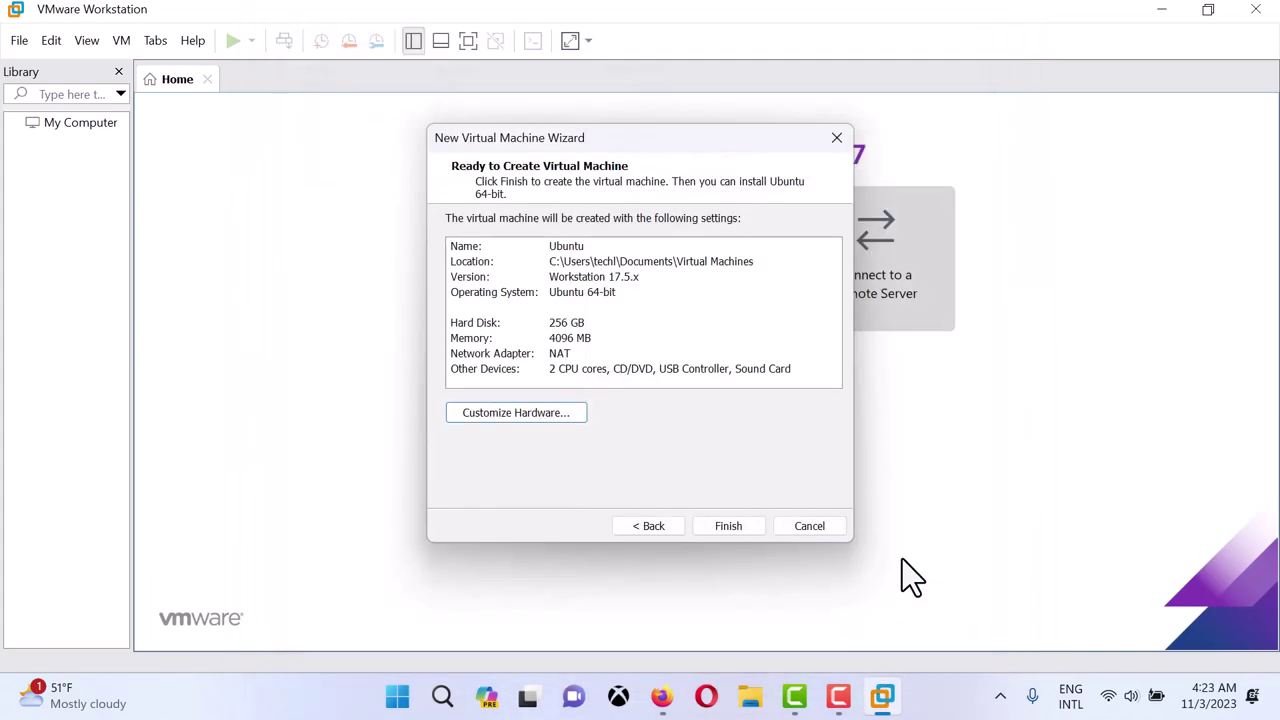
{"action": "left_click", "coordinate": [744, 526]}
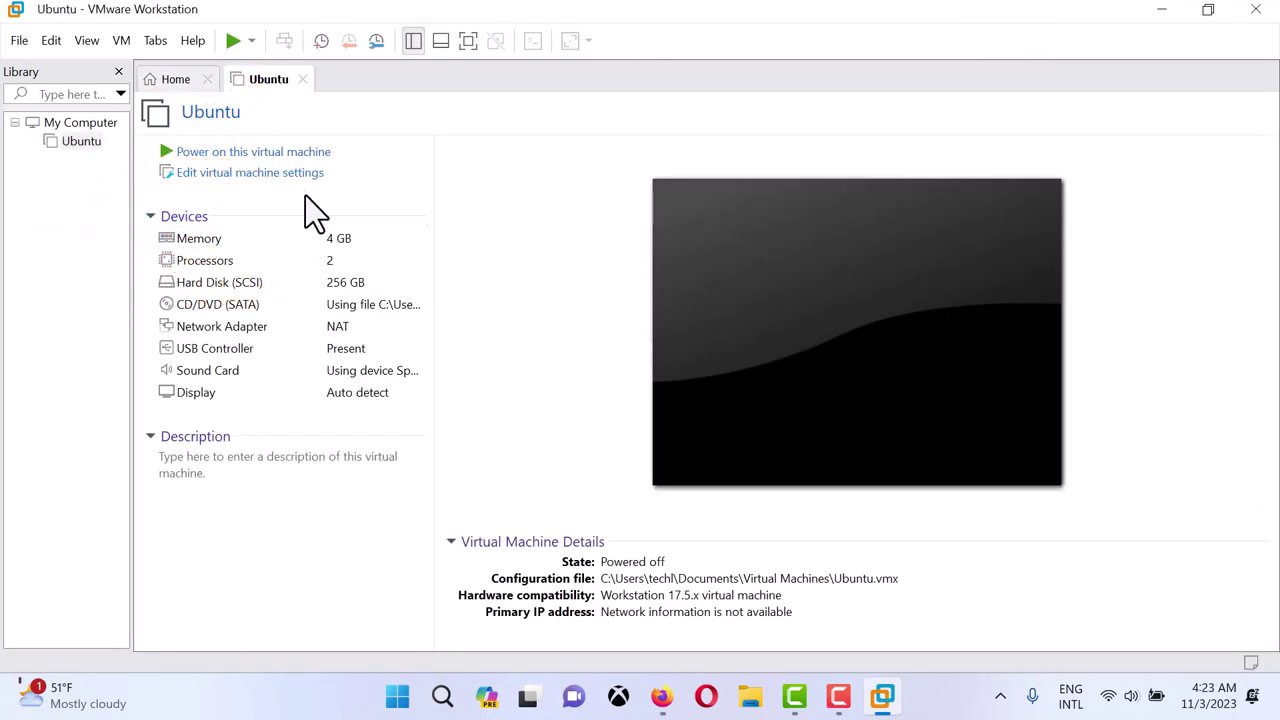
Set the Ubuntu virtual machine's power options to enter full screen mode after powering on.
{"action": "left_click", "coordinate": [293, 177]}
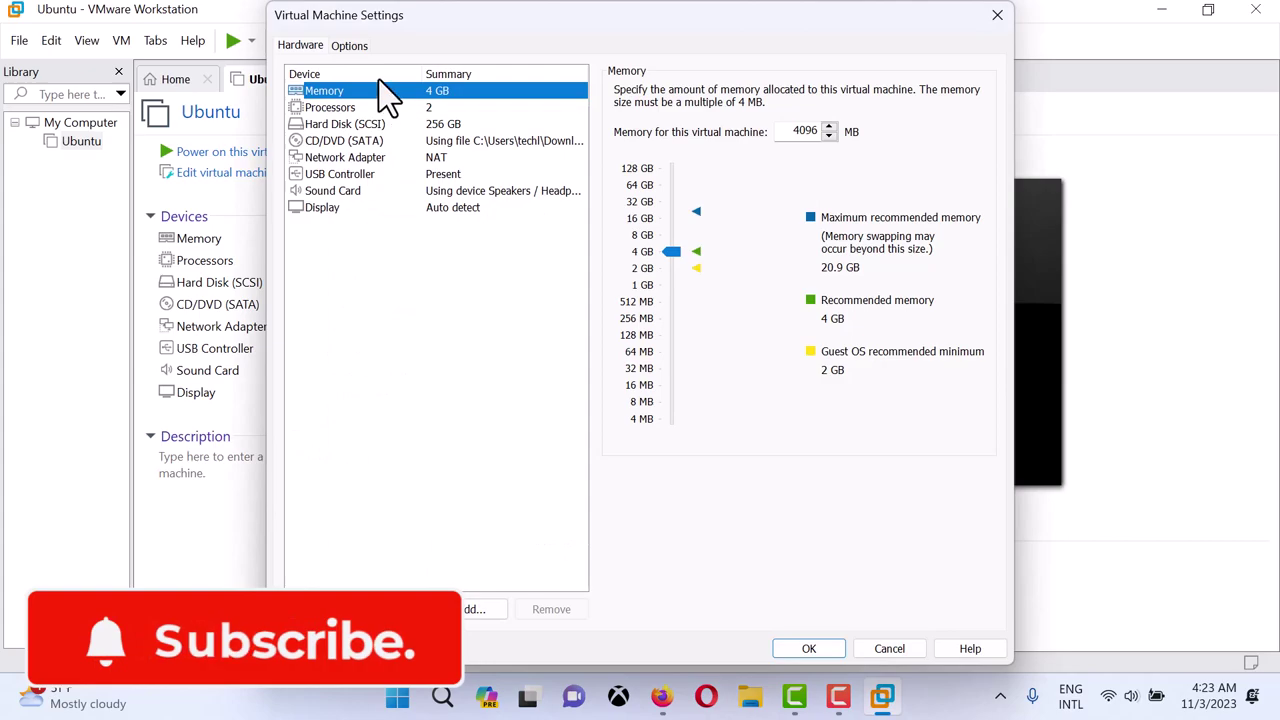
{"action": "left_click", "coordinate": [356, 48]}
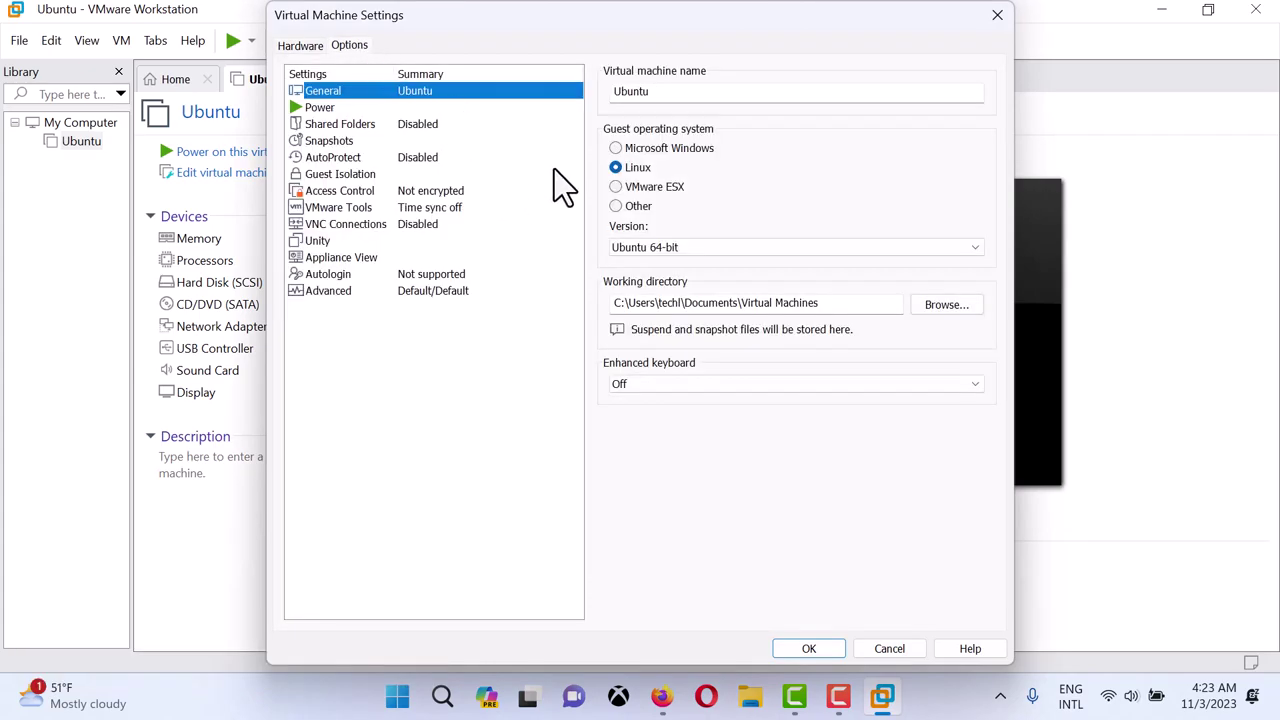
{"action": "left_click", "coordinate": [378, 107]}
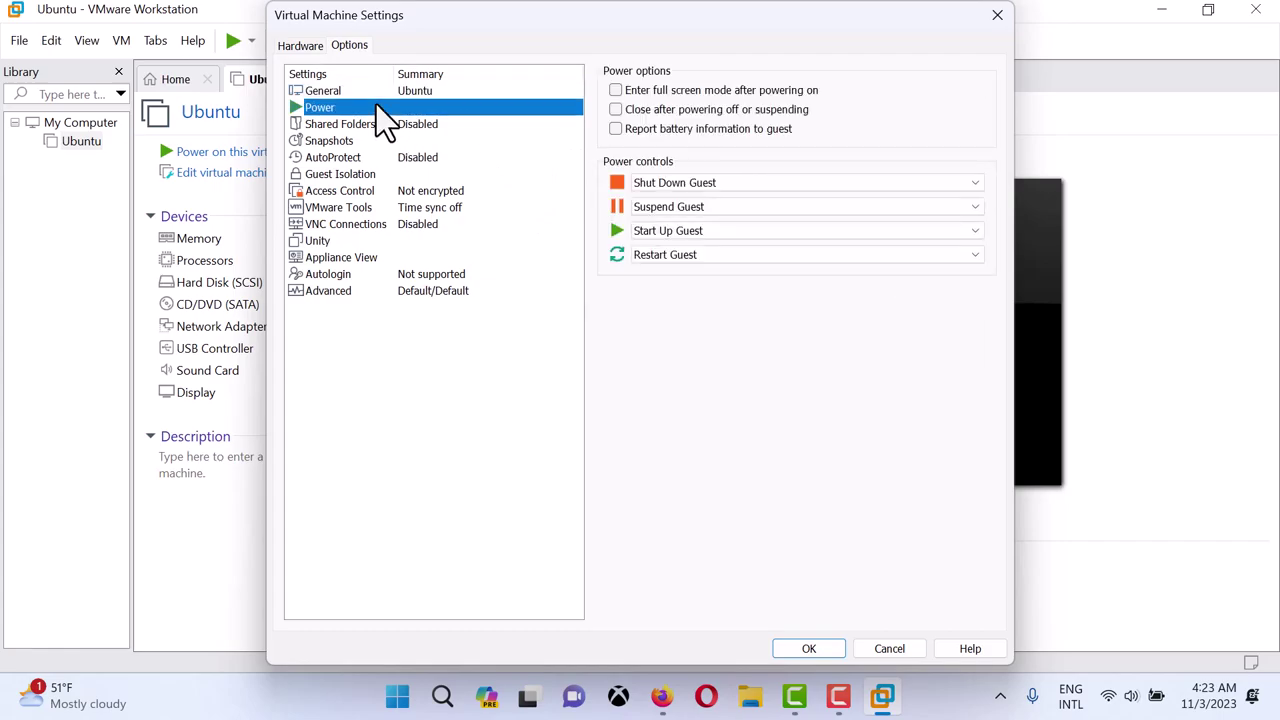
{"action": "left_click", "coordinate": [615, 90]}
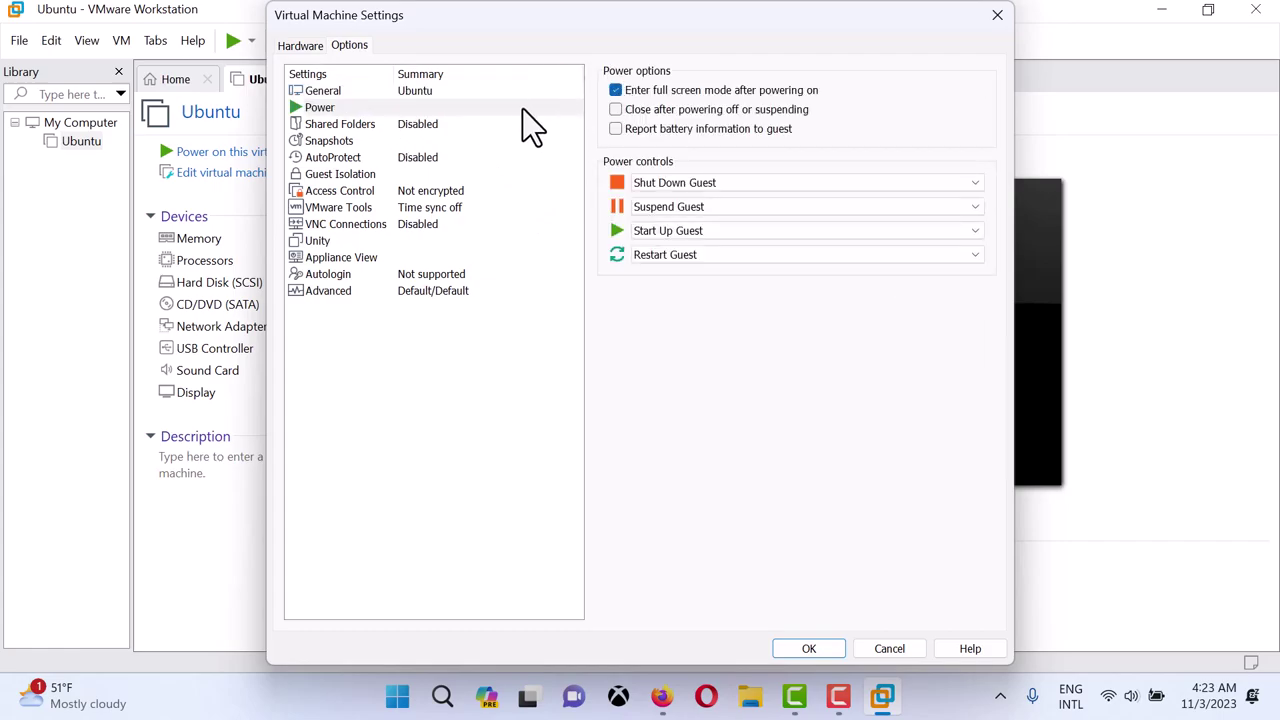
Review the remaining virtual machine options from Shared Folders through Advanced and save the settings.
{"action": "left_click", "coordinate": [418, 126]}
{"action": "left_click", "coordinate": [407, 147]}
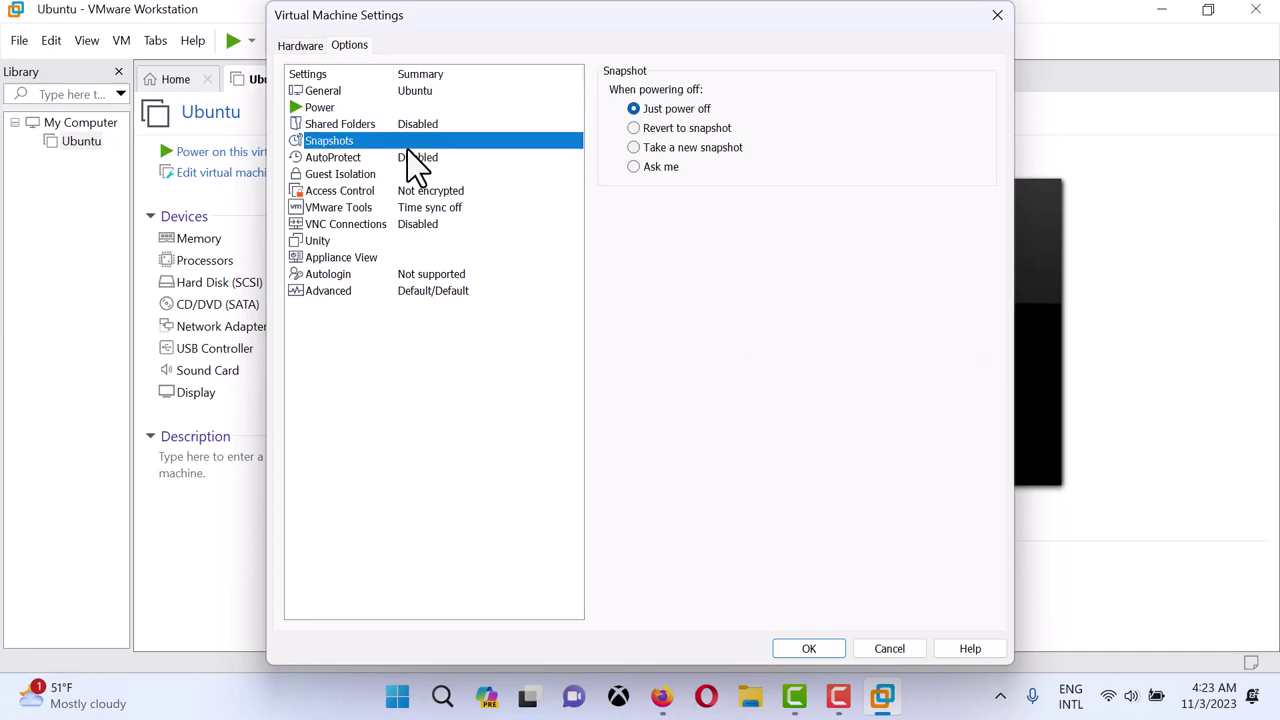
{"action": "left_click", "coordinate": [408, 160]}
{"action": "left_click", "coordinate": [404, 175]}
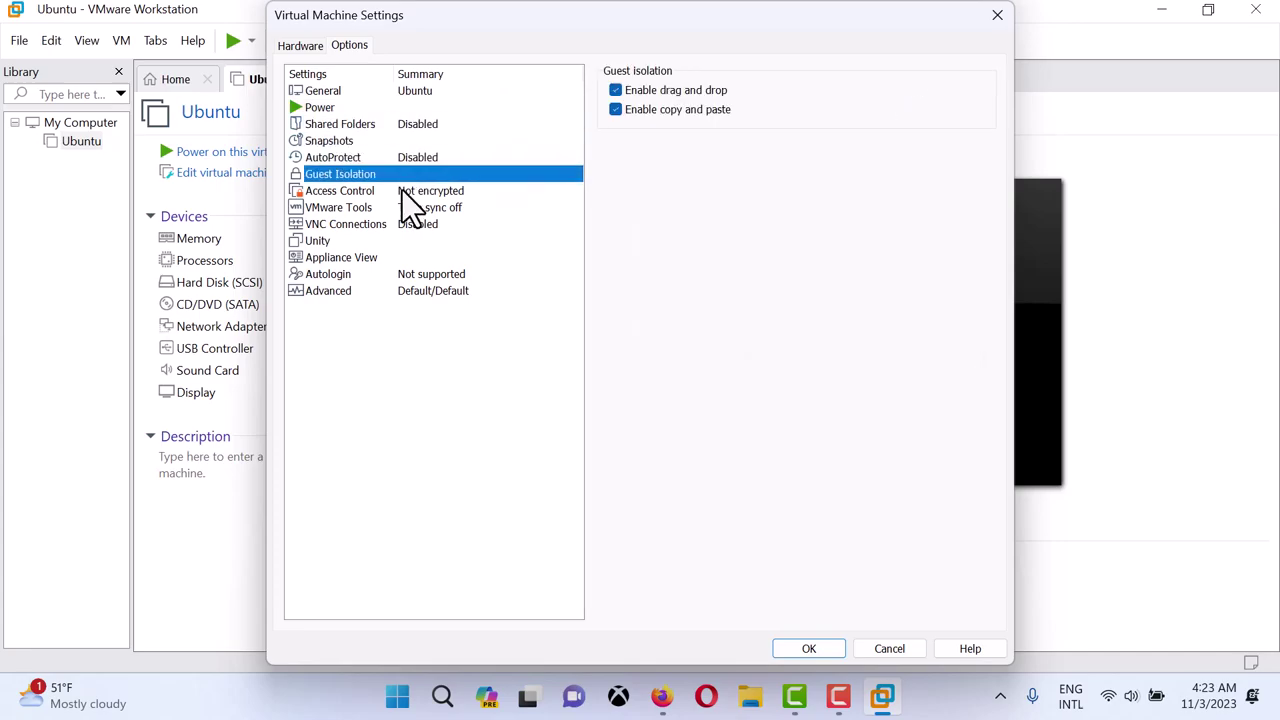
{"action": "left_click", "coordinate": [412, 194]}
{"action": "left_click", "coordinate": [420, 210]}
{"action": "left_click", "coordinate": [416, 226]}
{"action": "left_click", "coordinate": [405, 242]}
{"action": "left_click", "coordinate": [412, 260]}
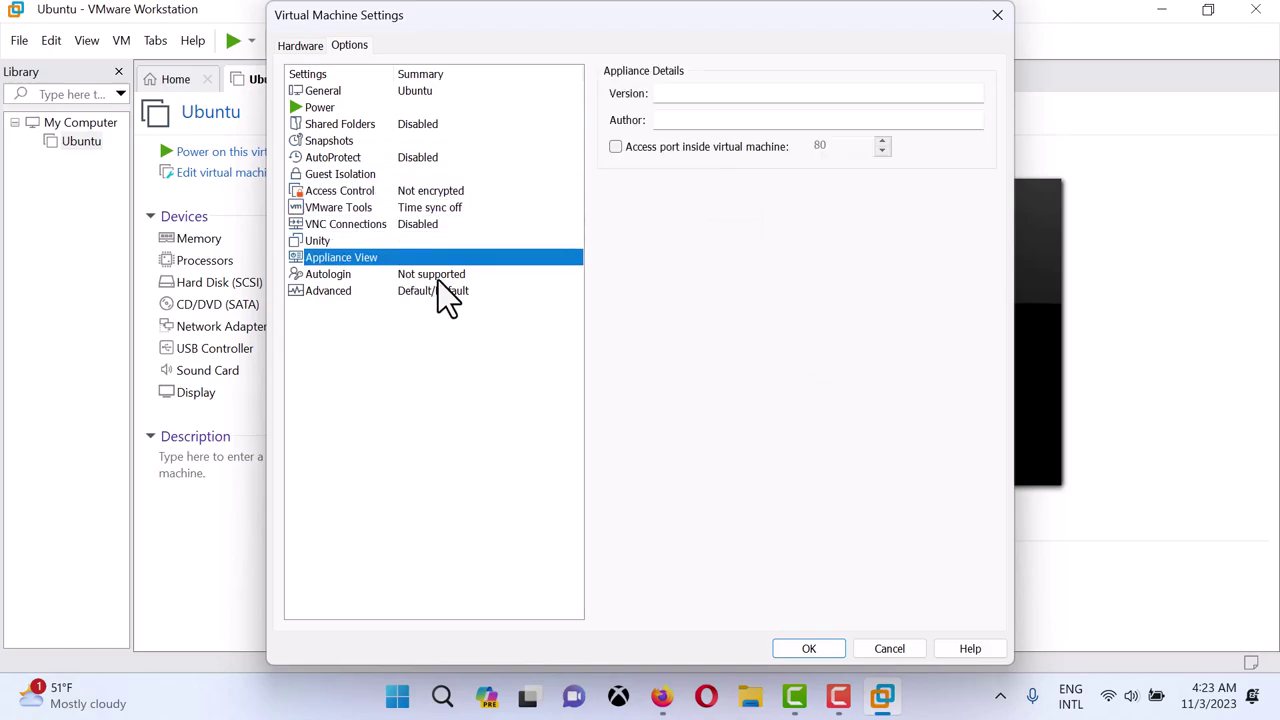
{"action": "left_click", "coordinate": [441, 276]}
{"action": "left_click", "coordinate": [448, 293]}
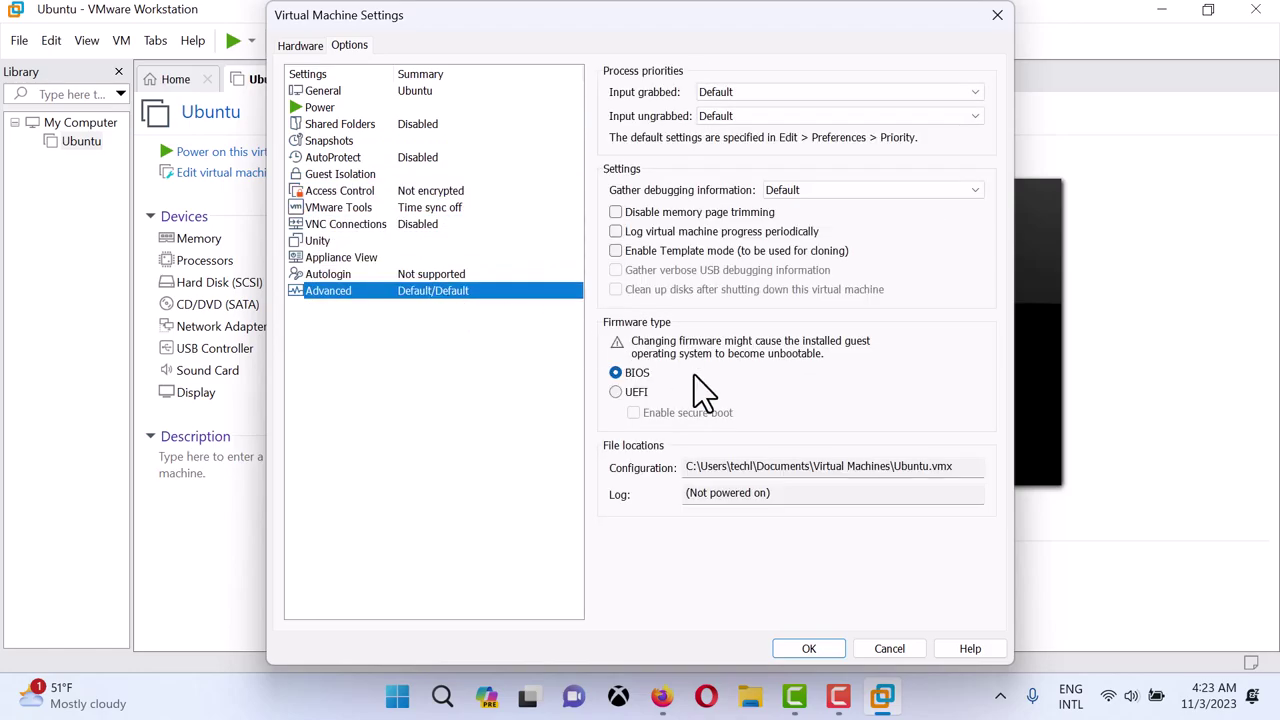
{"action": "left_click", "coordinate": [809, 650]}
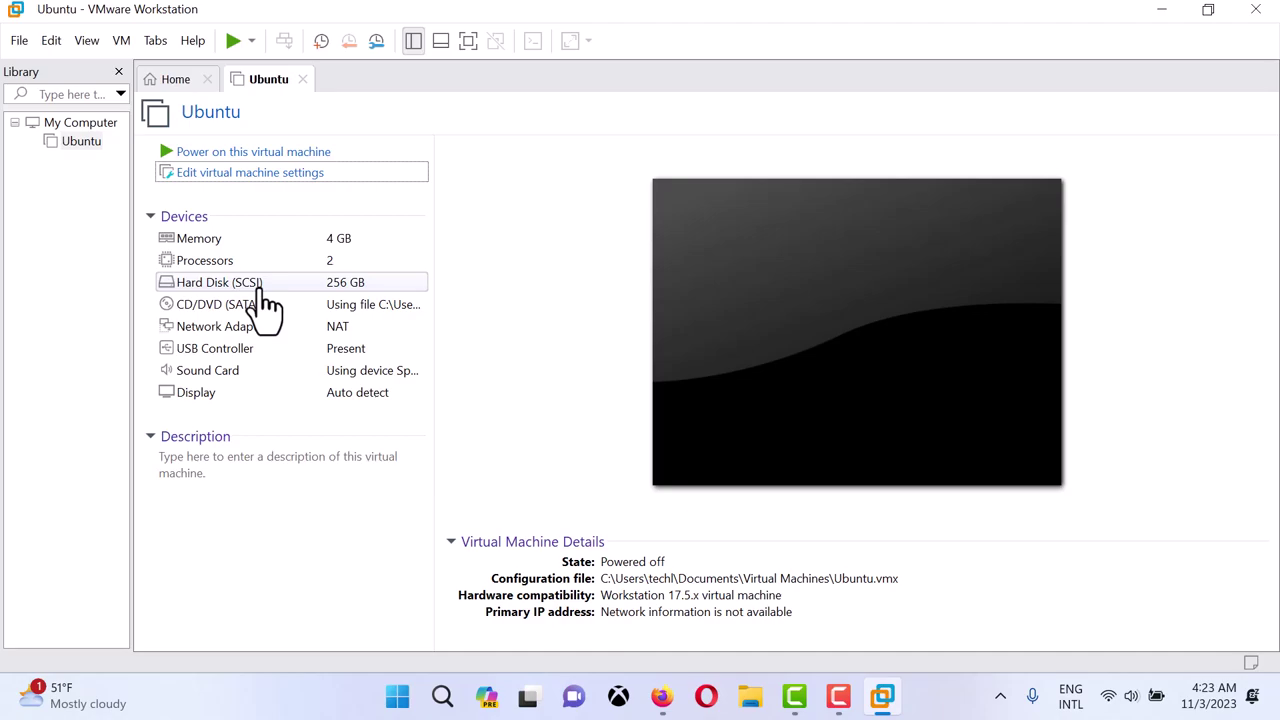
Remove the SCSI hard disk from the Ubuntu virtual machine's hardware settings.
{"action": "left_click", "coordinate": [270, 175]}
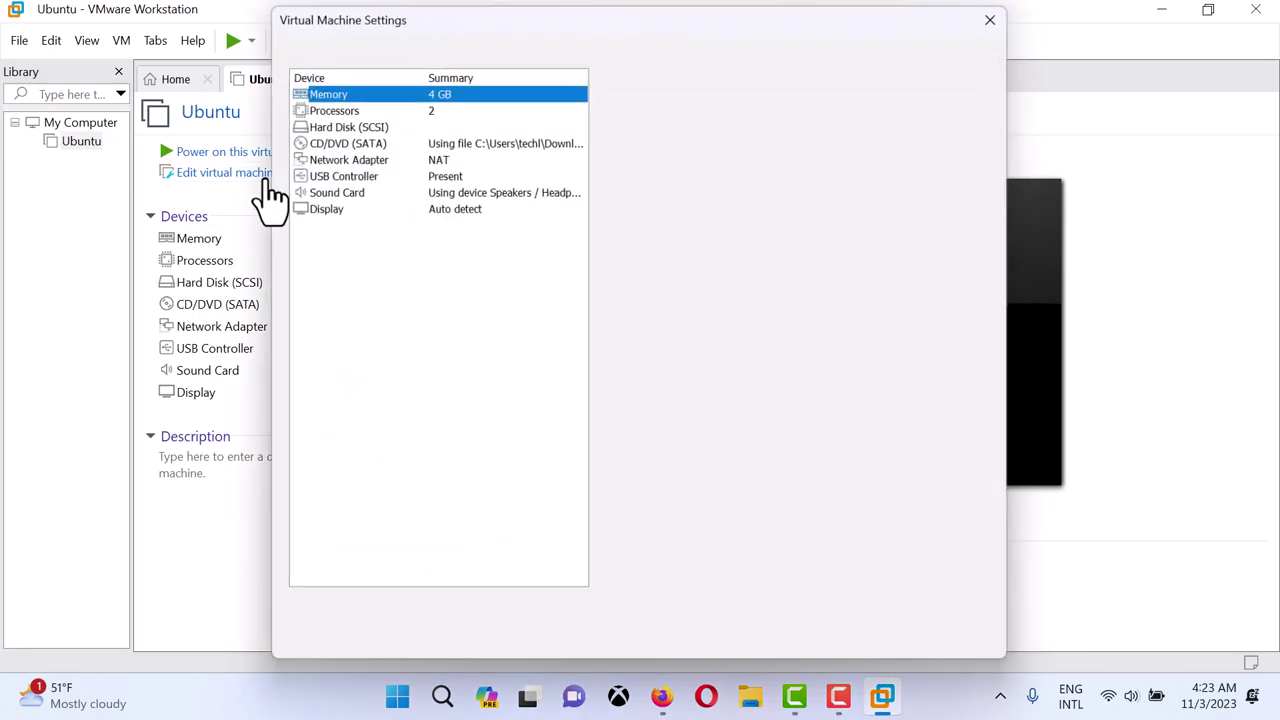
{"action": "left_click", "coordinate": [388, 125]}
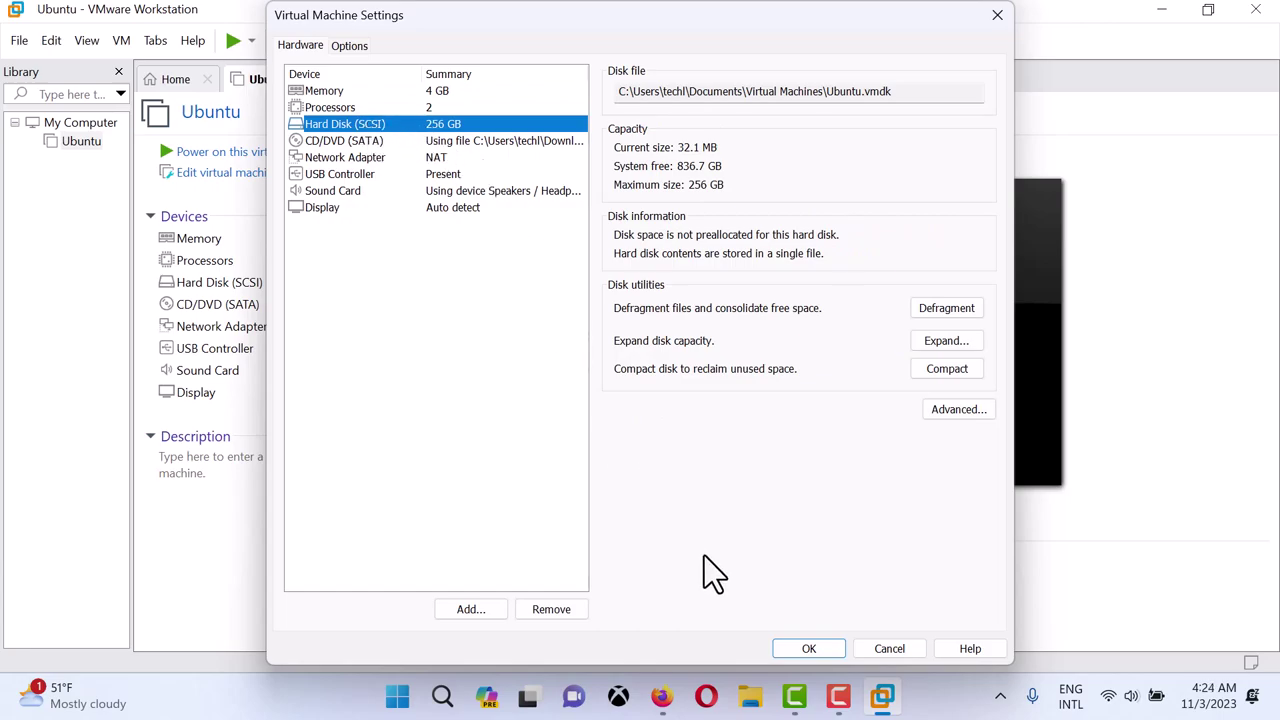
{"action": "left_click", "coordinate": [558, 610]}
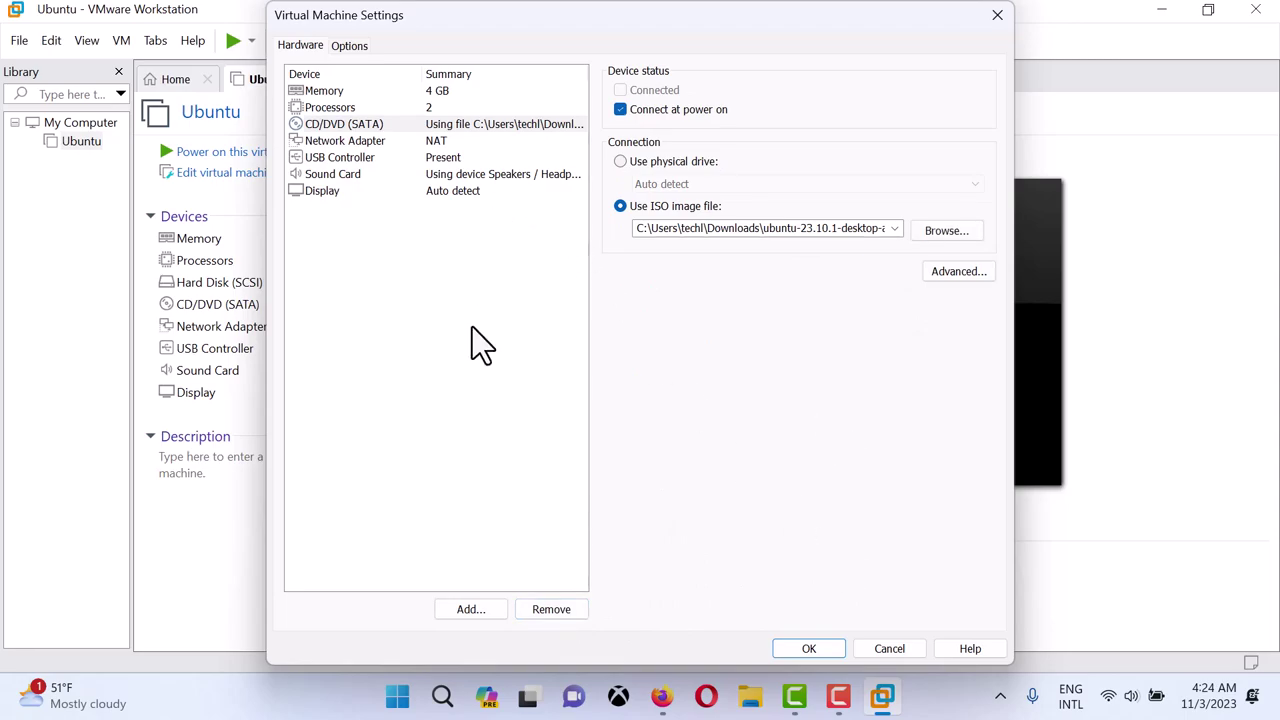
Try adding a new 256 GB SATA virtual disk stored as a single file, and remove that disk again.
{"action": "left_click", "coordinate": [478, 611]}
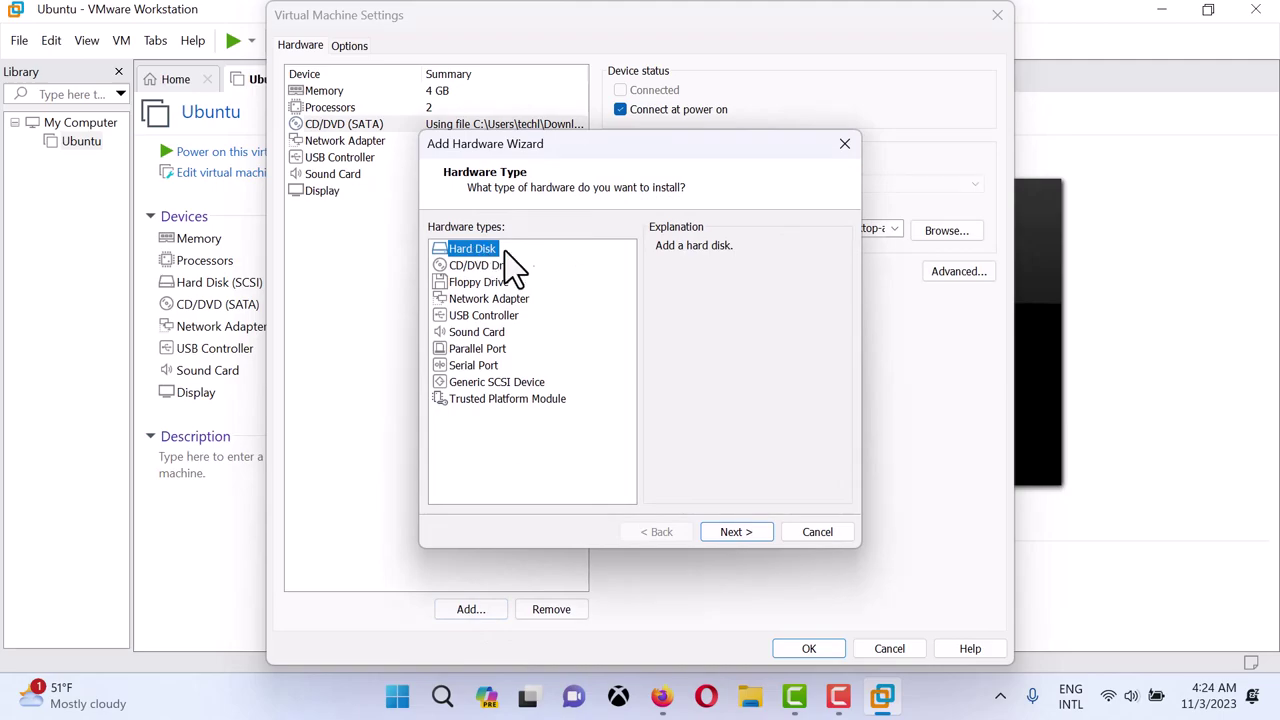
{"action": "left_click", "coordinate": [739, 535]}
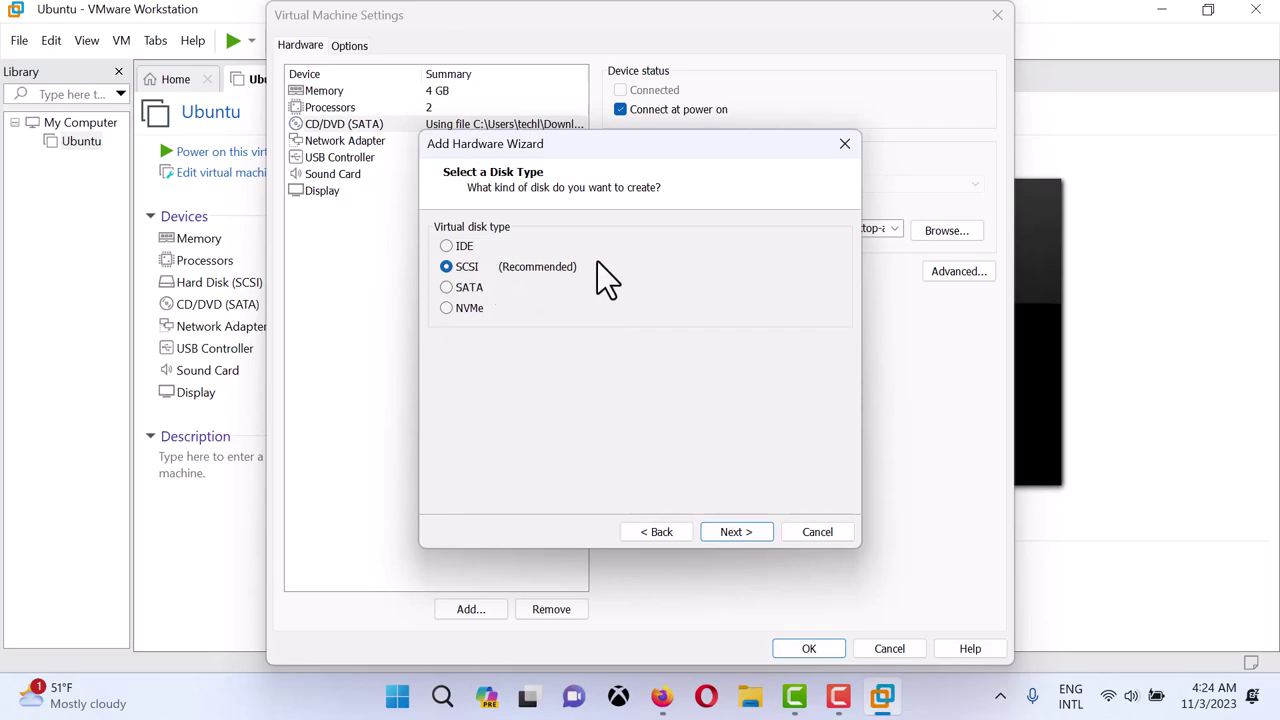
{"action": "left_click", "coordinate": [446, 288]}
{"action": "left_click", "coordinate": [735, 532]}
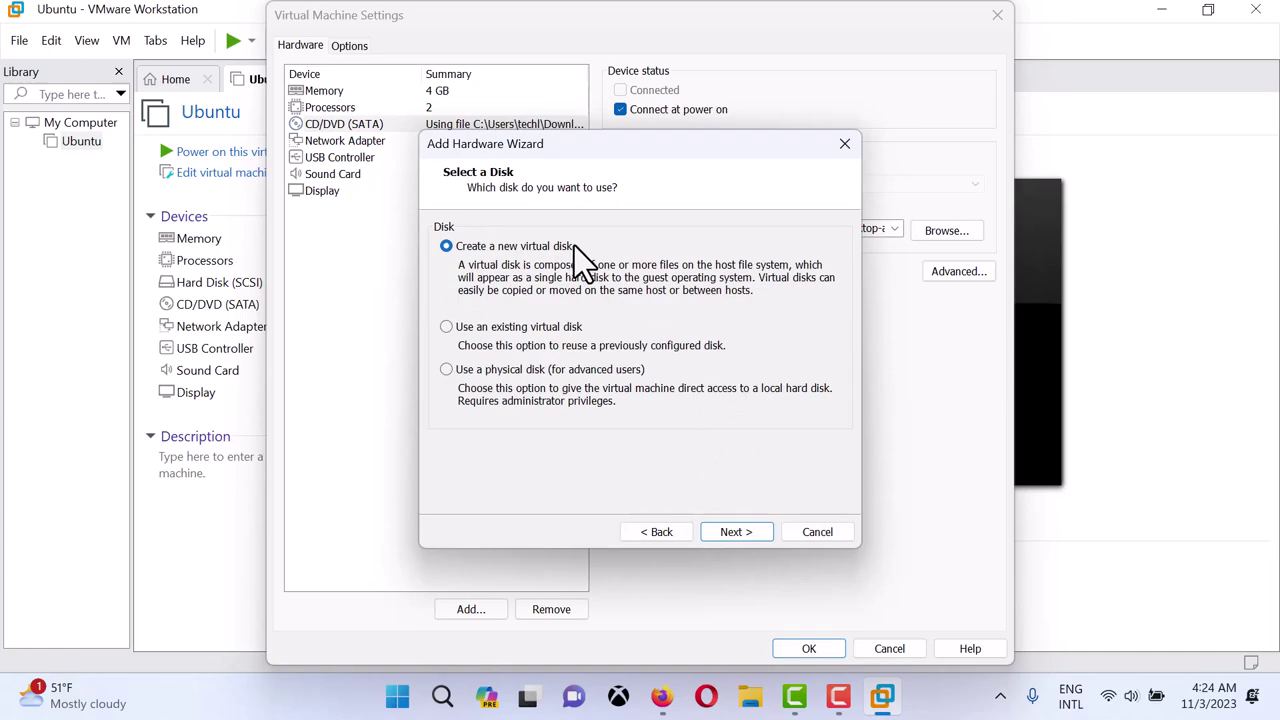
{"action": "left_click", "coordinate": [756, 532]}
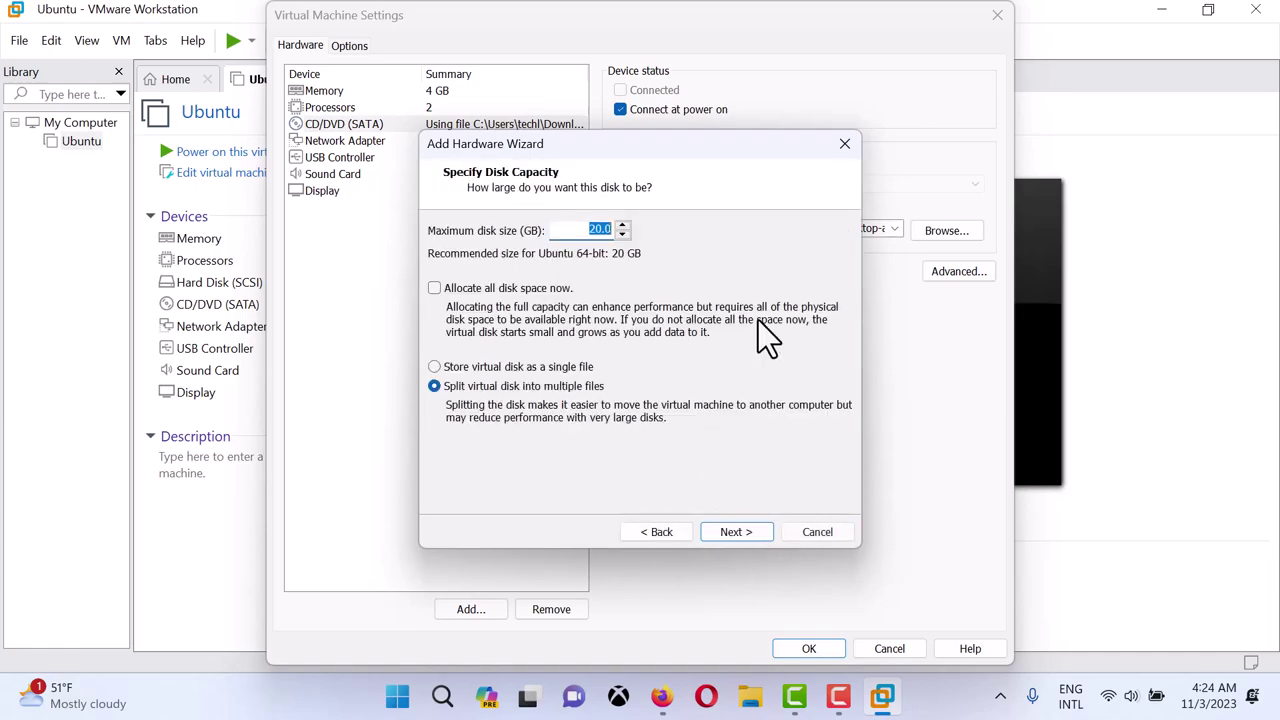
{"action": "left_click", "coordinate": [433, 367]}
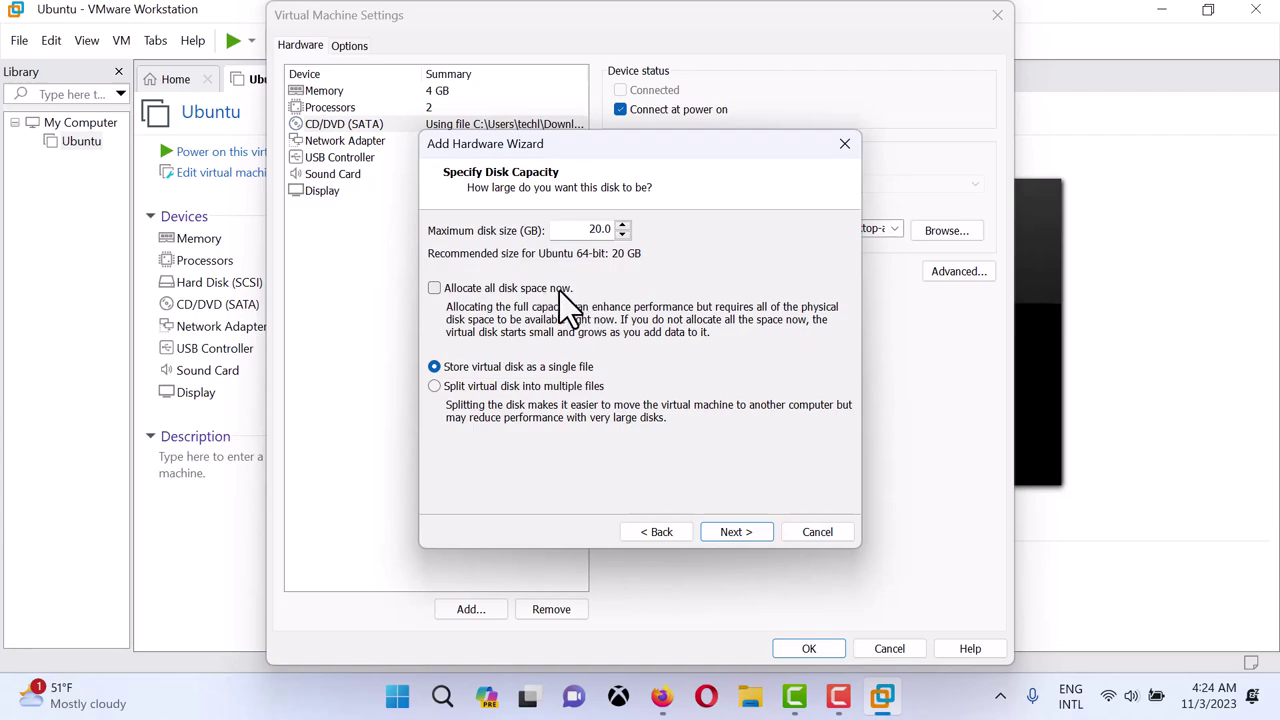
{"action": "left_click_drag", "start_coordinate": [589, 228], "coordinate": [622, 226]}
{"action": "type", "text": "256"}
{"action": "left_click", "coordinate": [738, 532]}
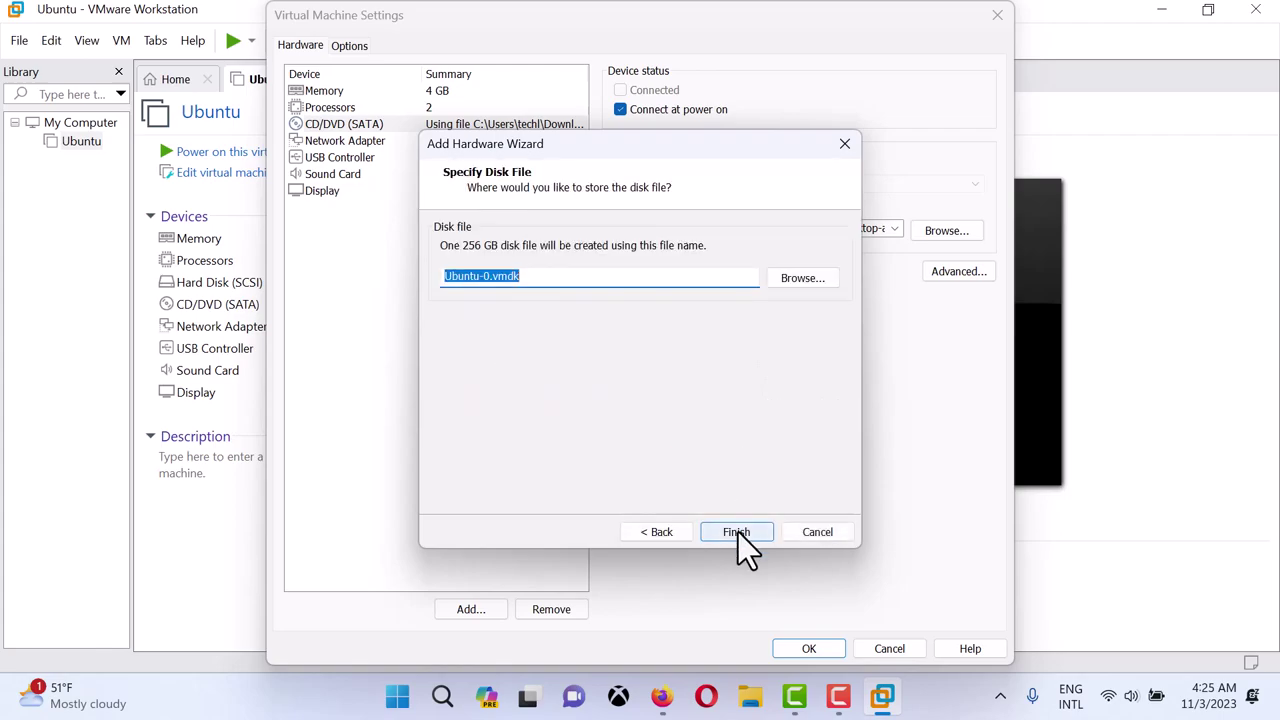
{"action": "left_click", "coordinate": [743, 529]}
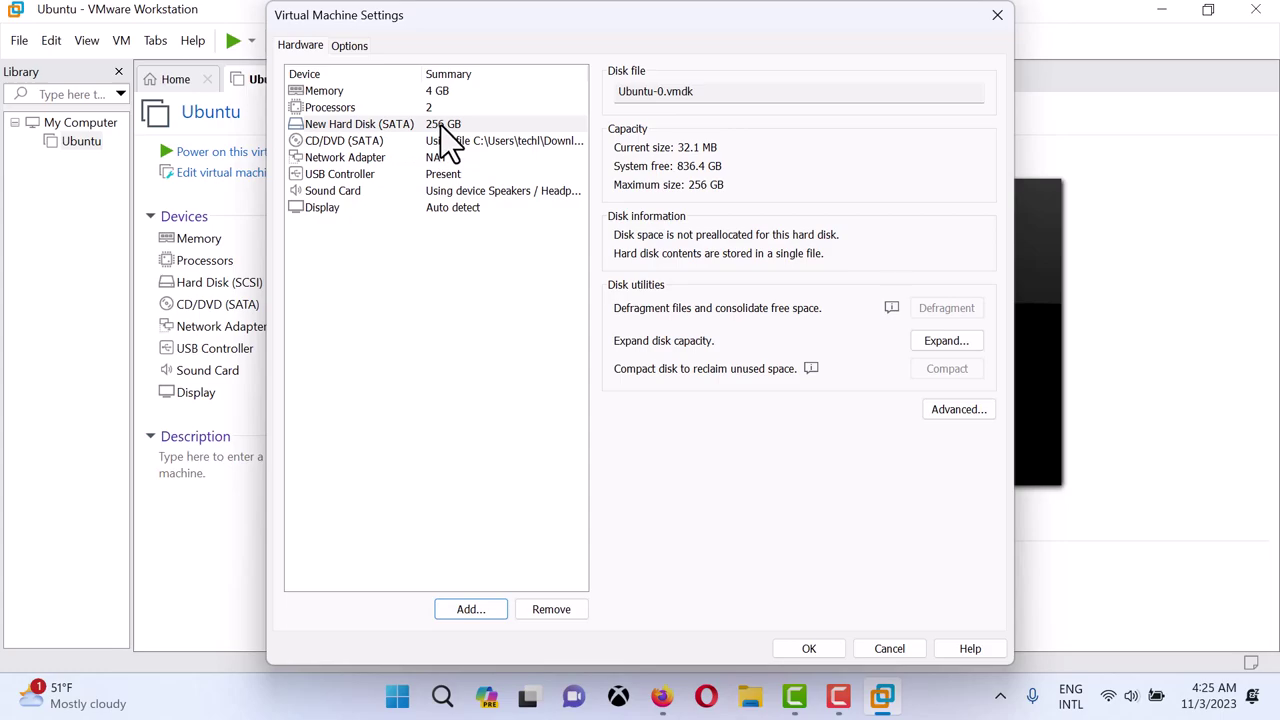
{"action": "left_click", "coordinate": [561, 610]}
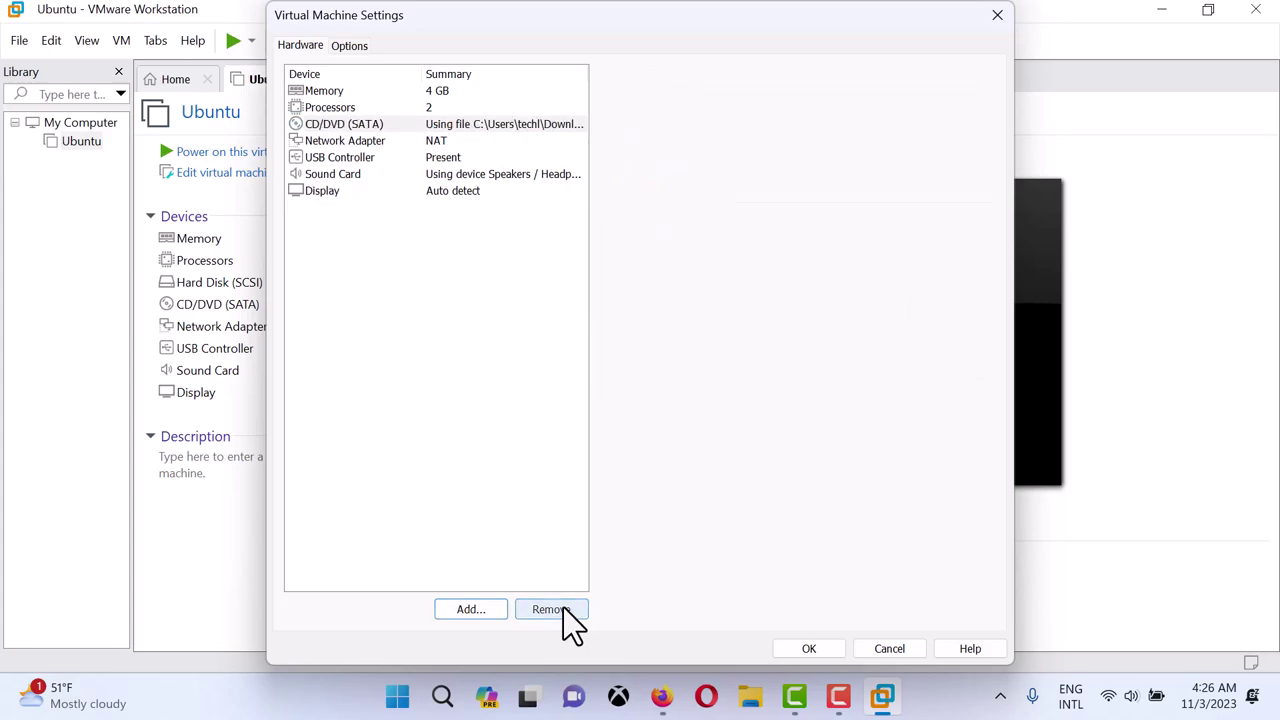
Add a new SCSI virtual disk with a maximum size of 256 GB stored as a single file, and save the settings.
{"action": "left_click", "coordinate": [467, 609]}
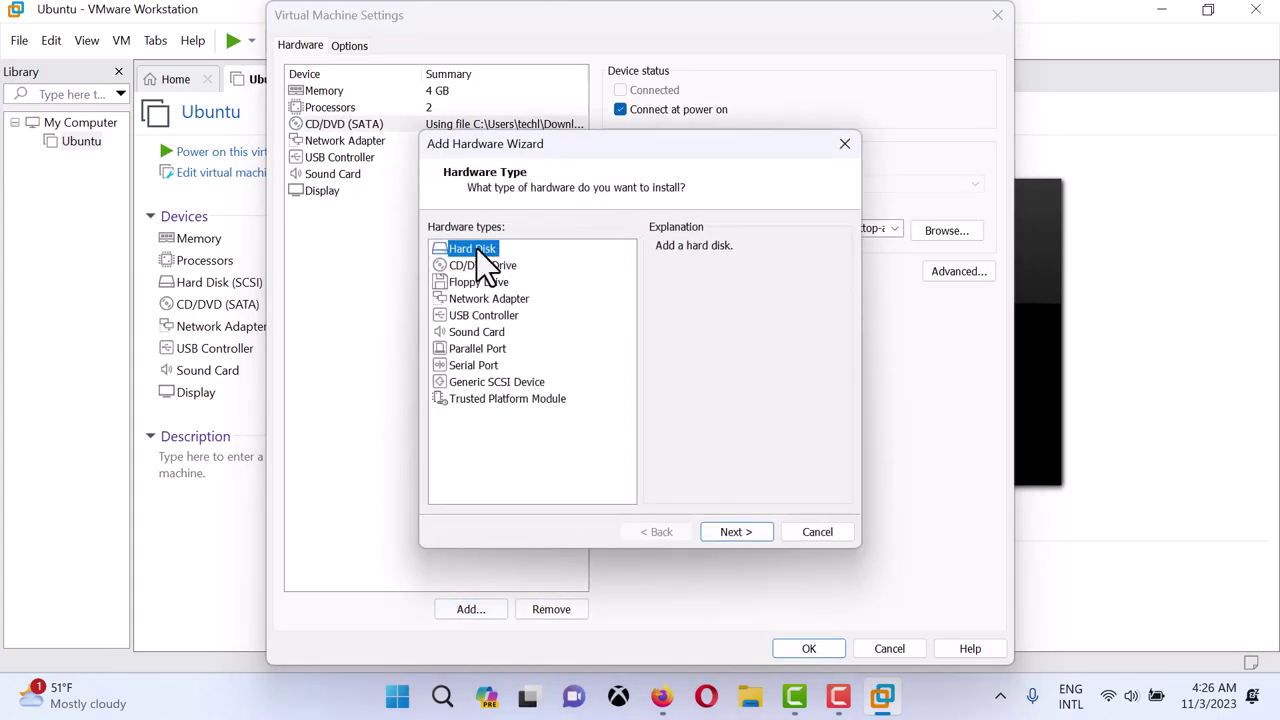
{"action": "left_click", "coordinate": [744, 533]}
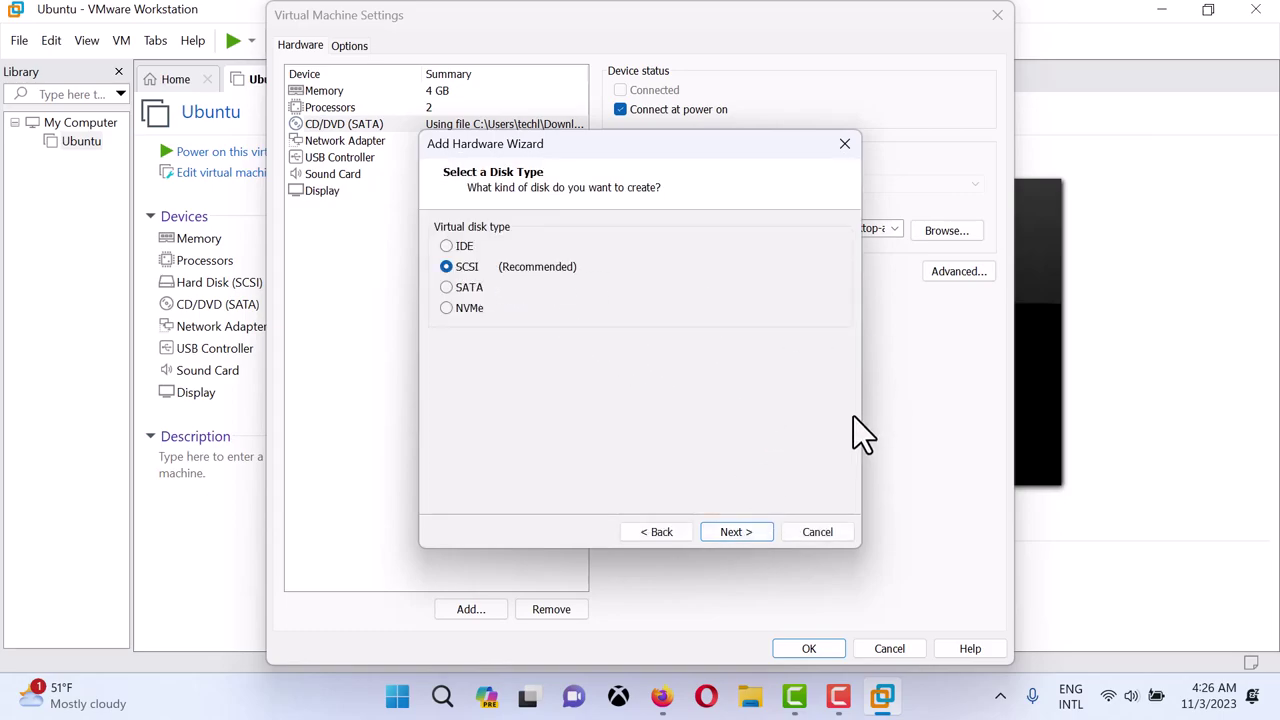
{"action": "left_click", "coordinate": [762, 536]}
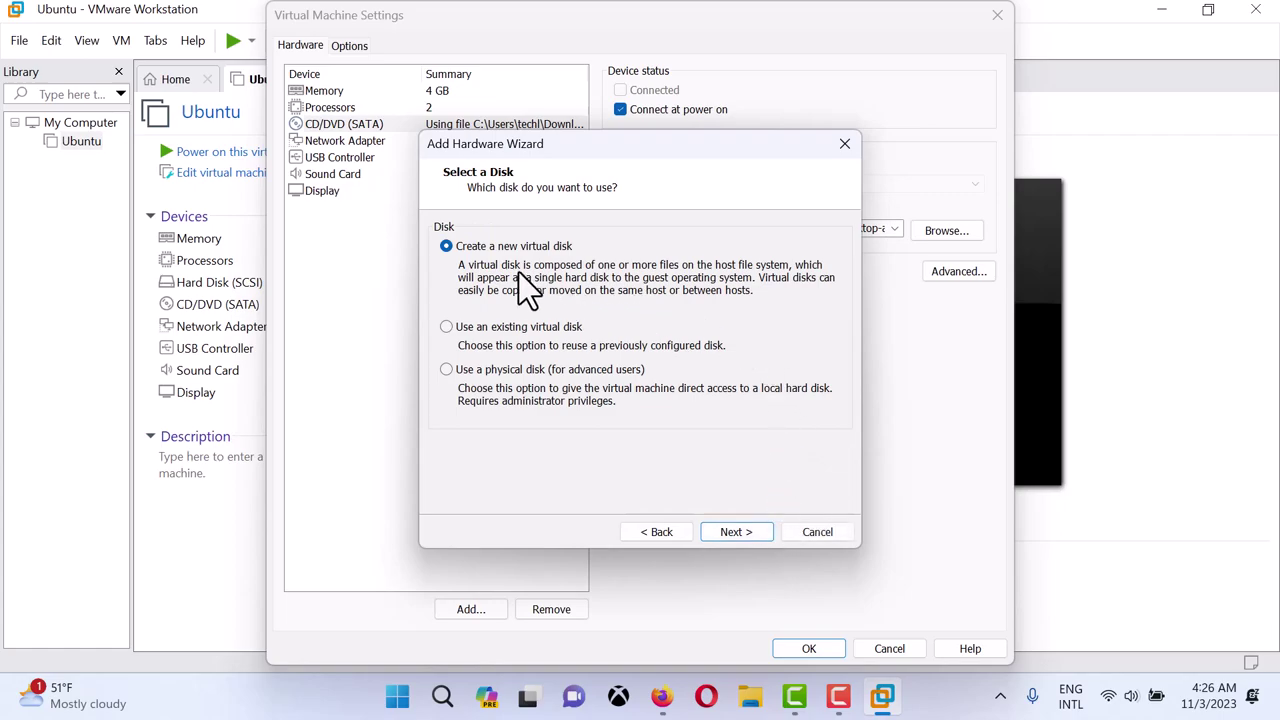
{"action": "left_click", "coordinate": [758, 528]}
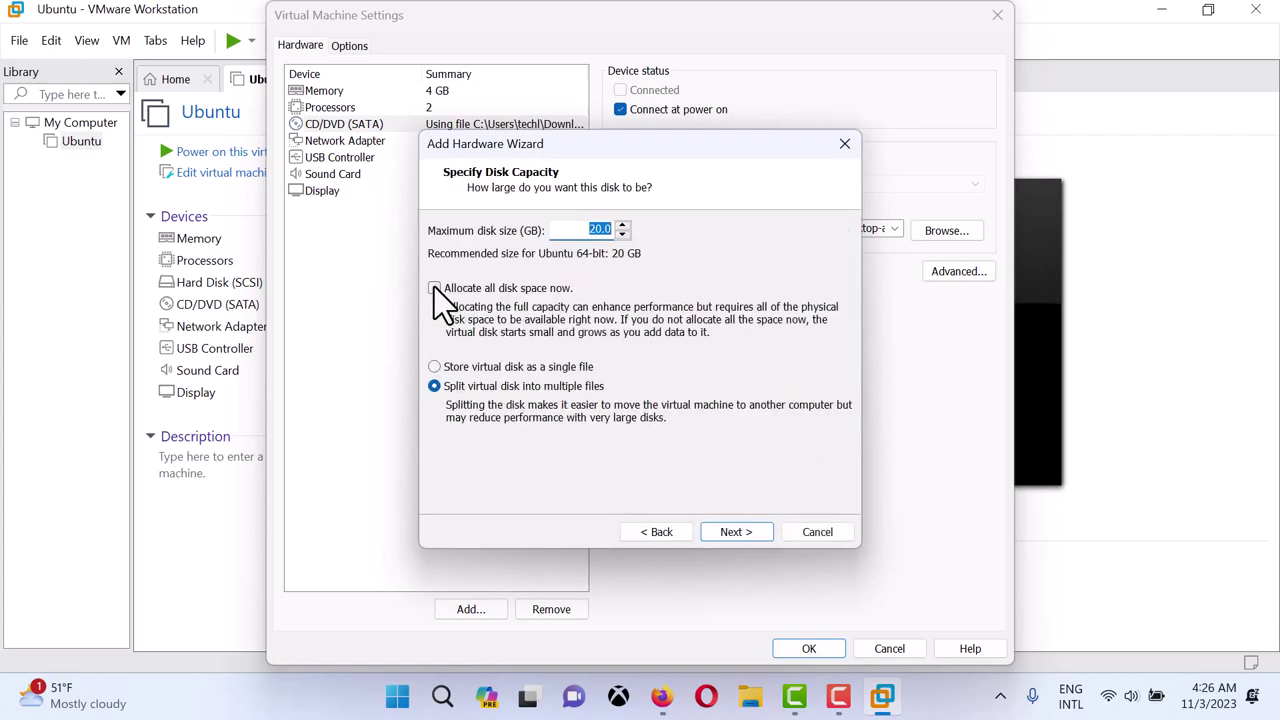
{"action": "left_click", "coordinate": [436, 367]}
{"action": "left_click_drag", "start_coordinate": [586, 229], "coordinate": [620, 229]}
{"action": "type", "text": "256"}
{"action": "left_click", "coordinate": [735, 533]}
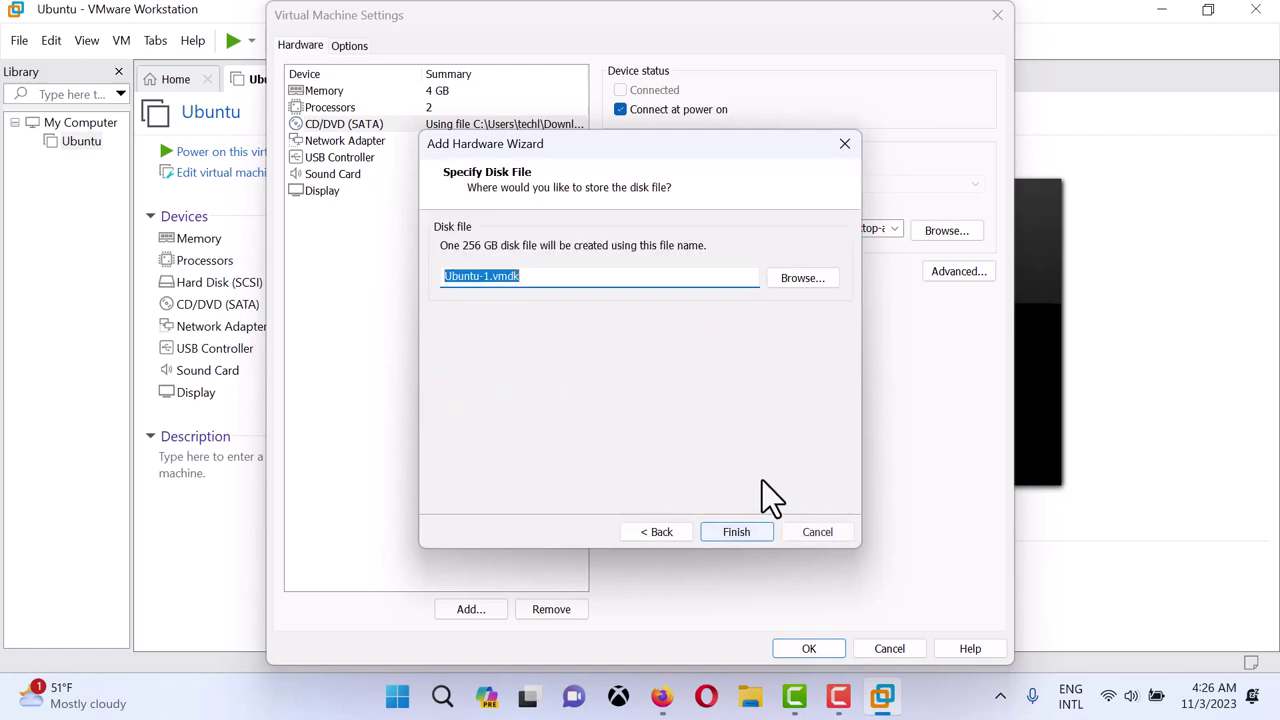
{"action": "left_click", "coordinate": [745, 533]}
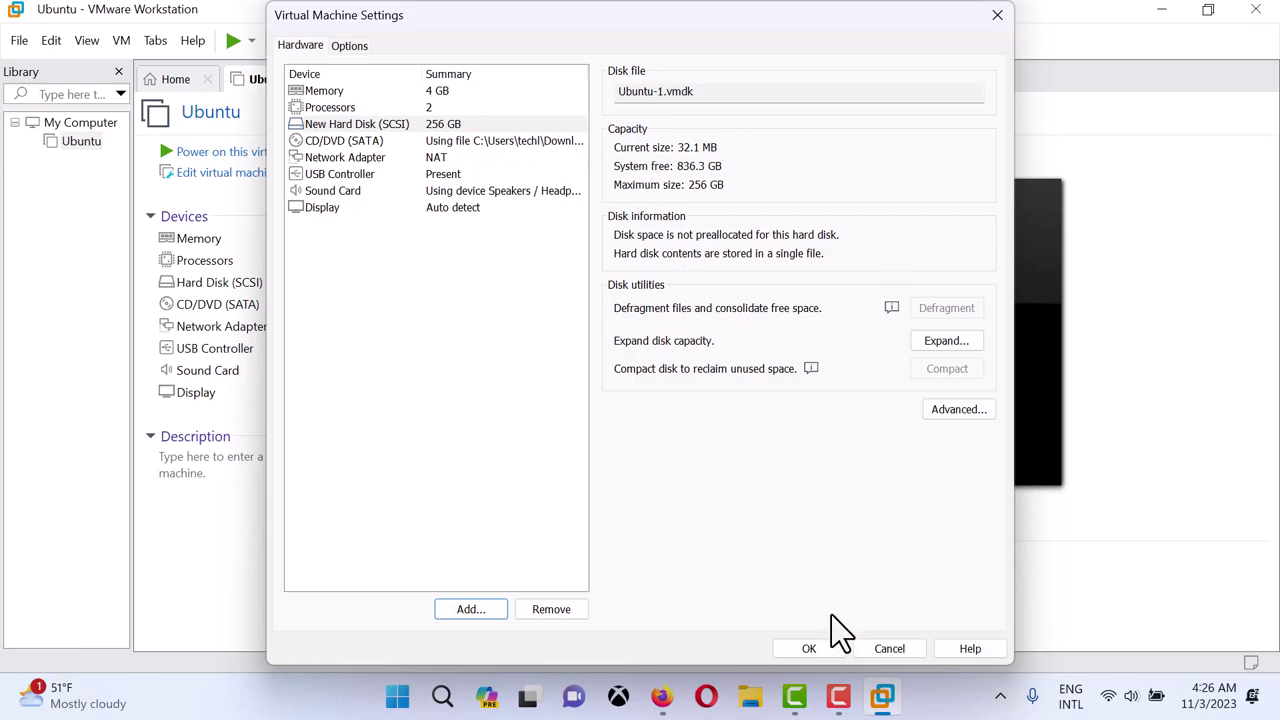
{"action": "left_click", "coordinate": [819, 643]}
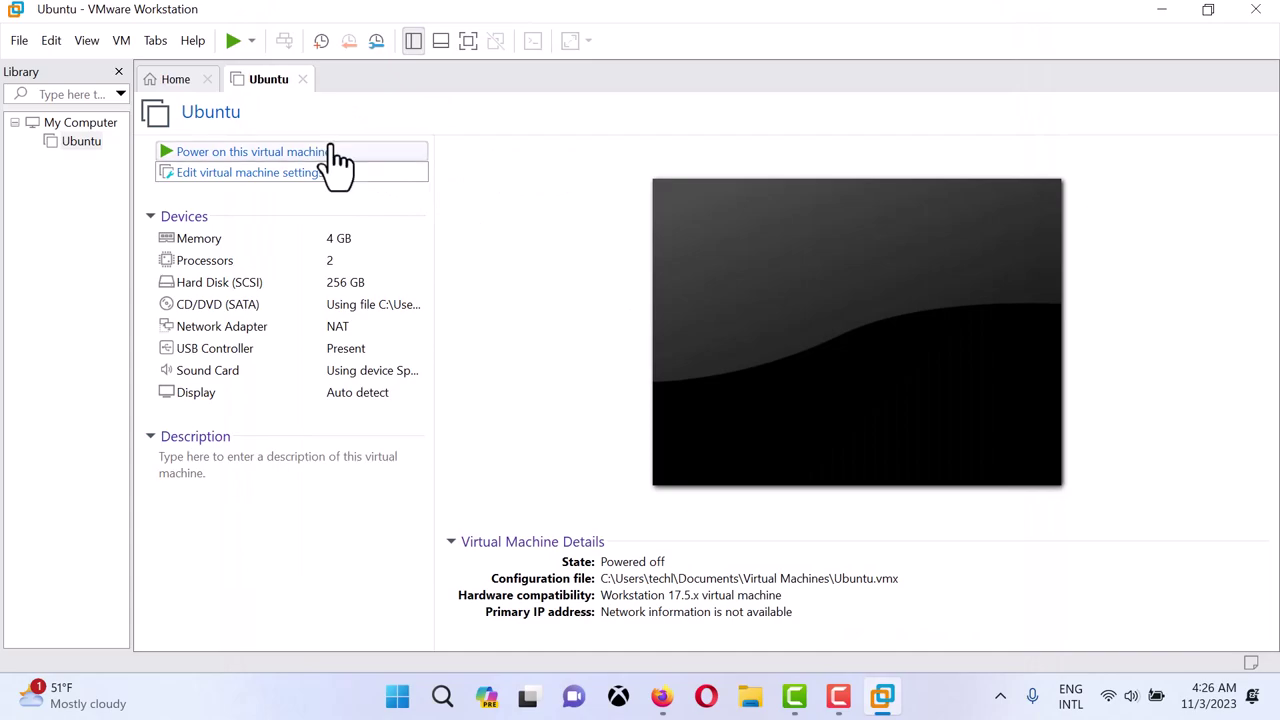
Close the Home page and power on the Ubuntu virtual machine in full screen mode.
{"action": "left_click", "coordinate": [207, 79]}
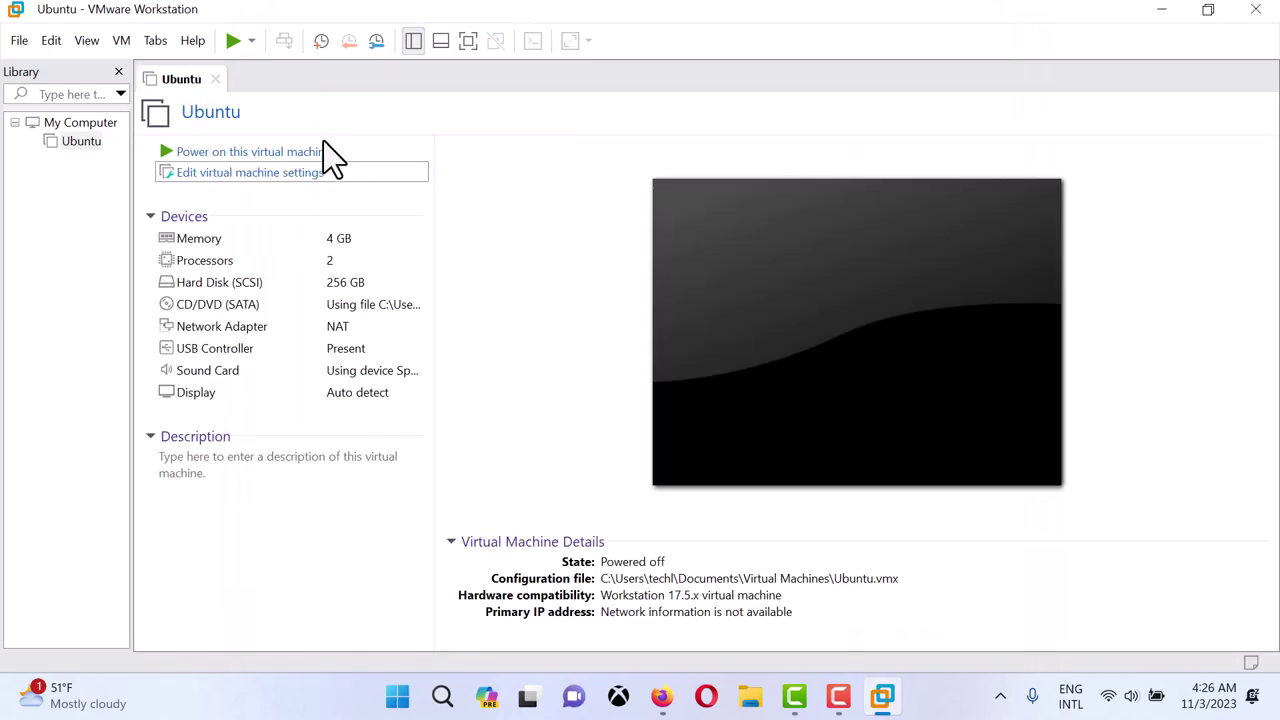
{"action": "left_click", "coordinate": [228, 50]}
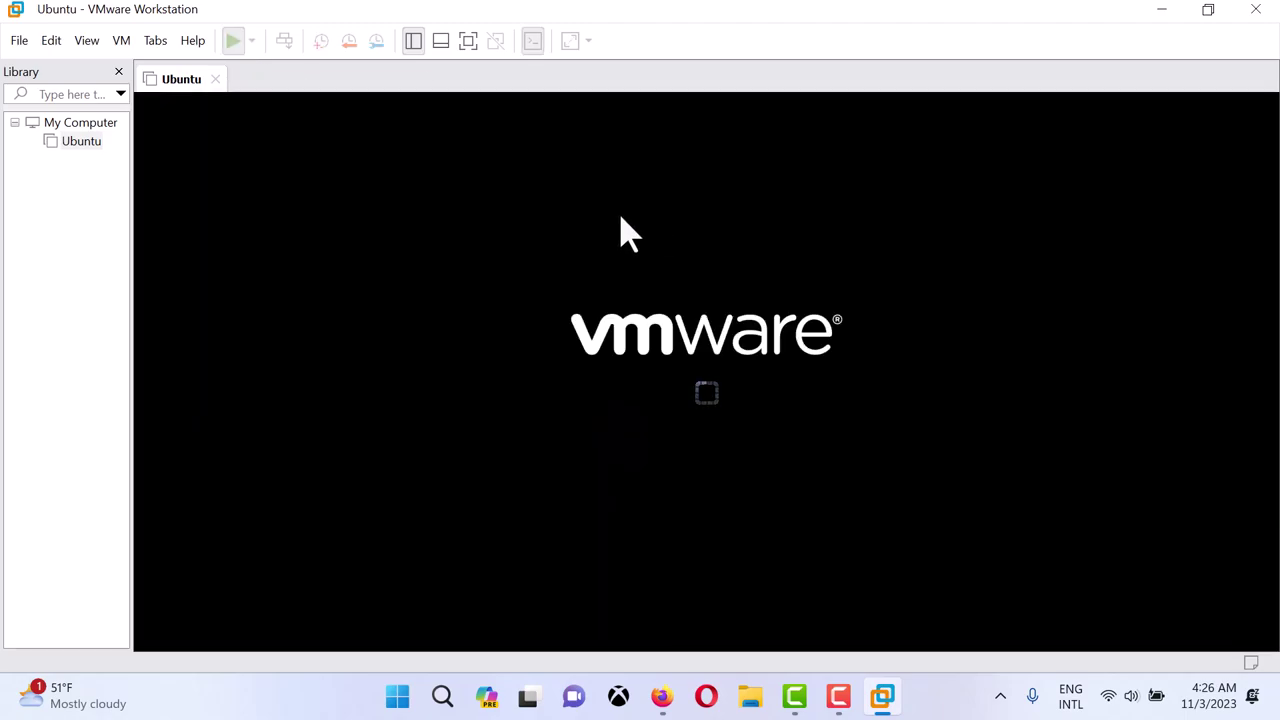
{"action": "key", "text": "ctrl+alt+Return"}
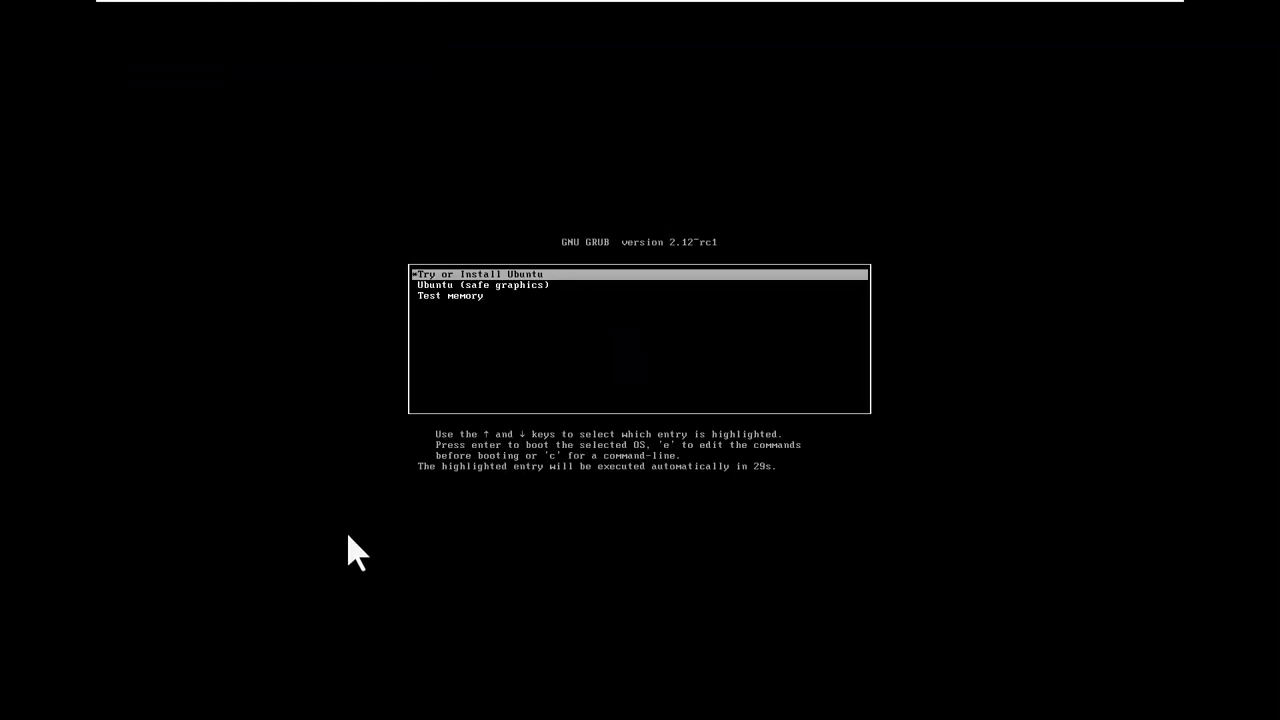
Boot the virtual machine with the "Try or Install Ubuntu" entry of the GRUB menu.
{"action": "left_click", "coordinate": [621, 346]}
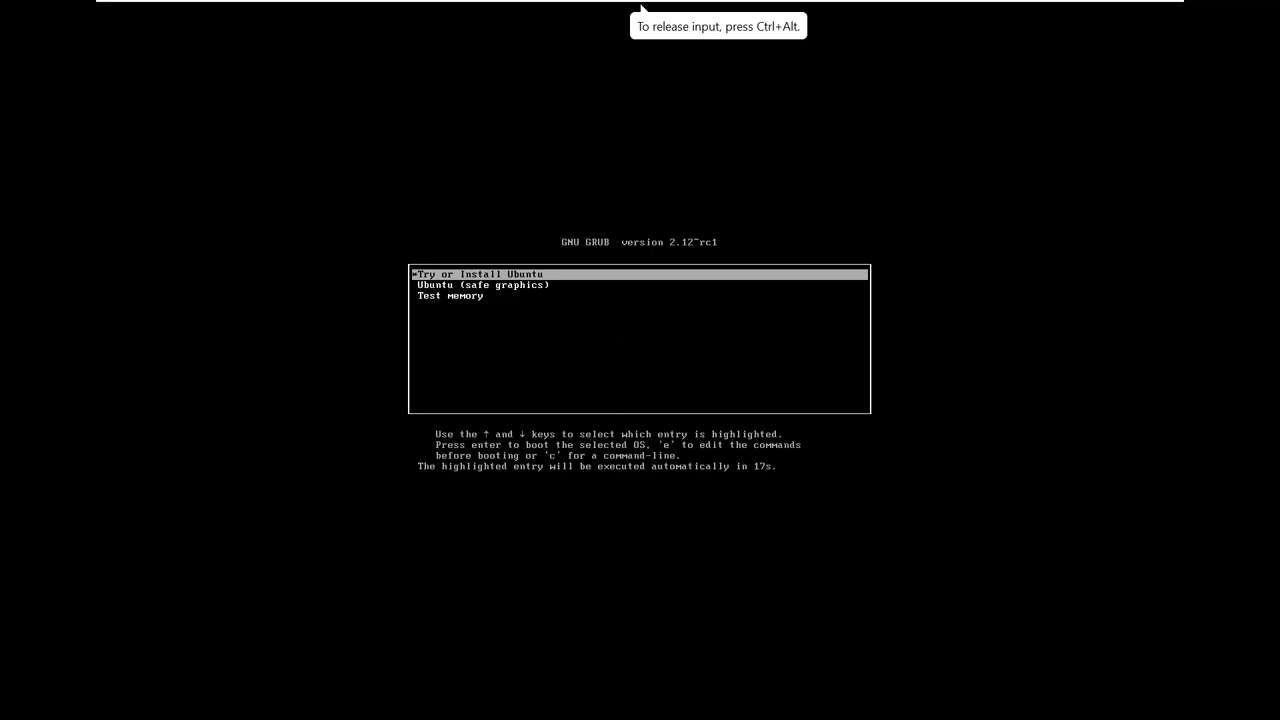
{"action": "key", "text": "Down"}
{"action": "key", "text": "Down"}
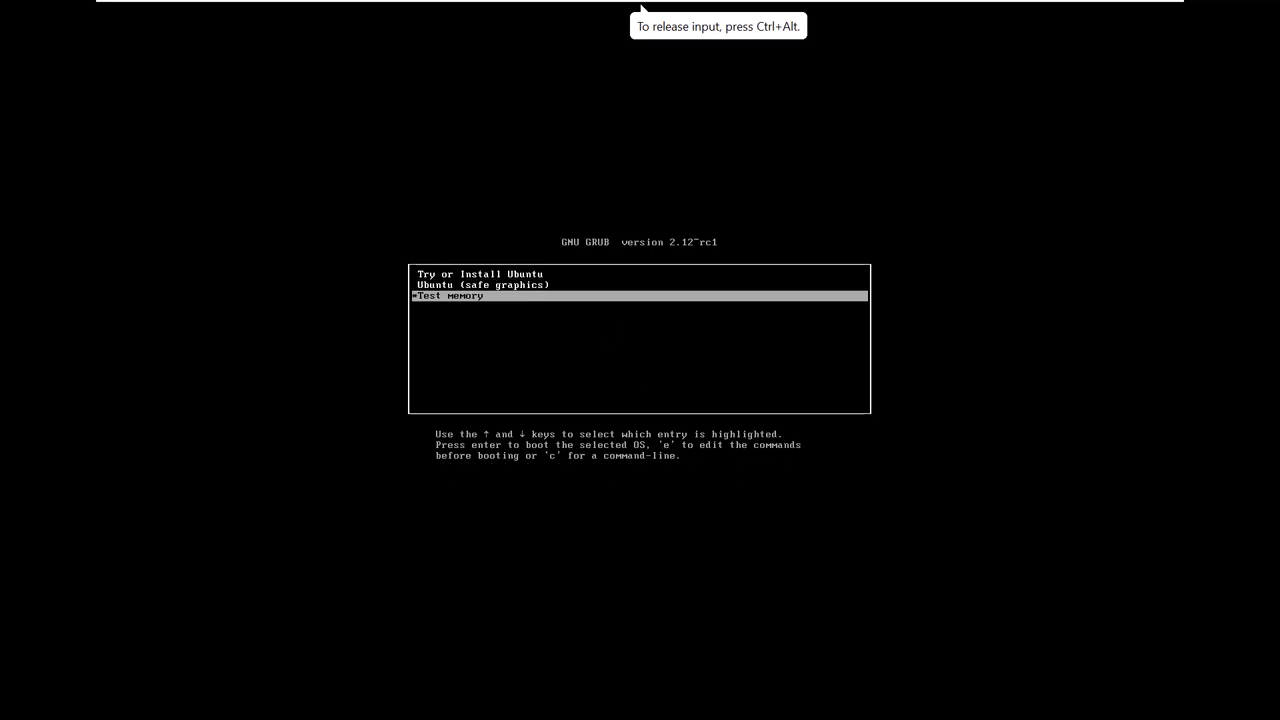
{"action": "key", "text": "Up"}
{"action": "key", "text": "Down"}
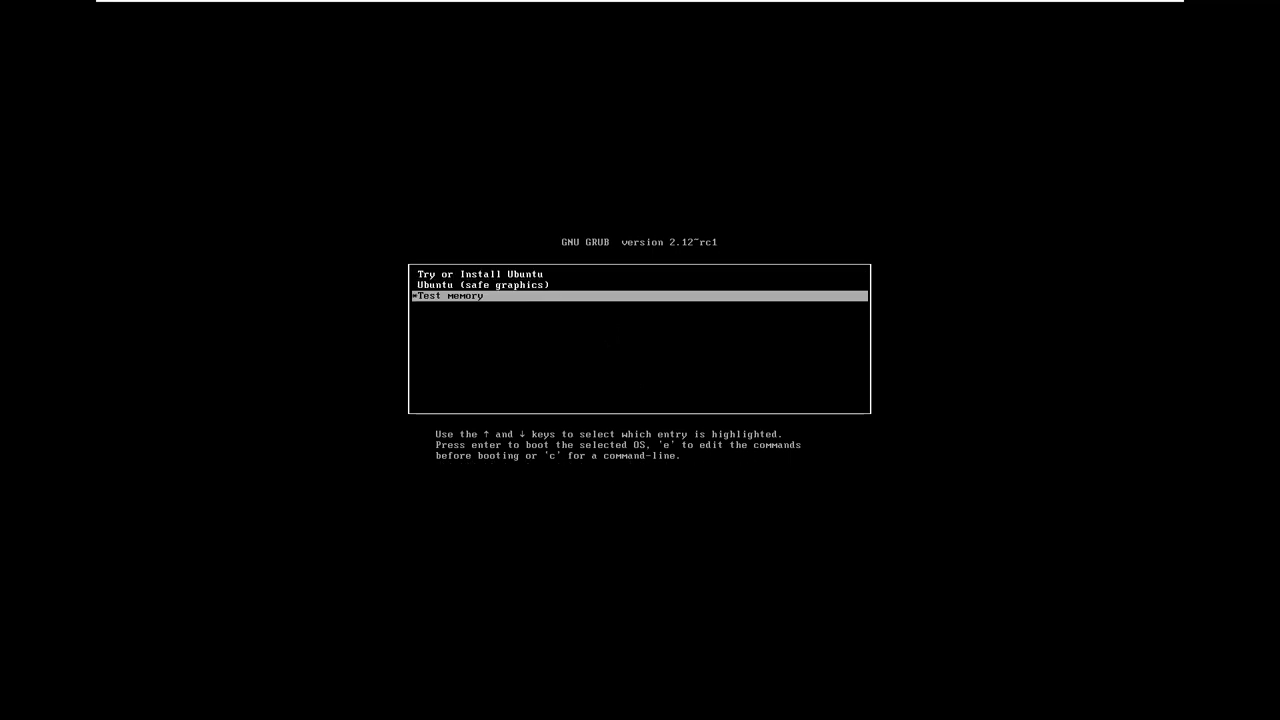
{"action": "key", "text": "Up"}
{"action": "key", "text": "Up"}
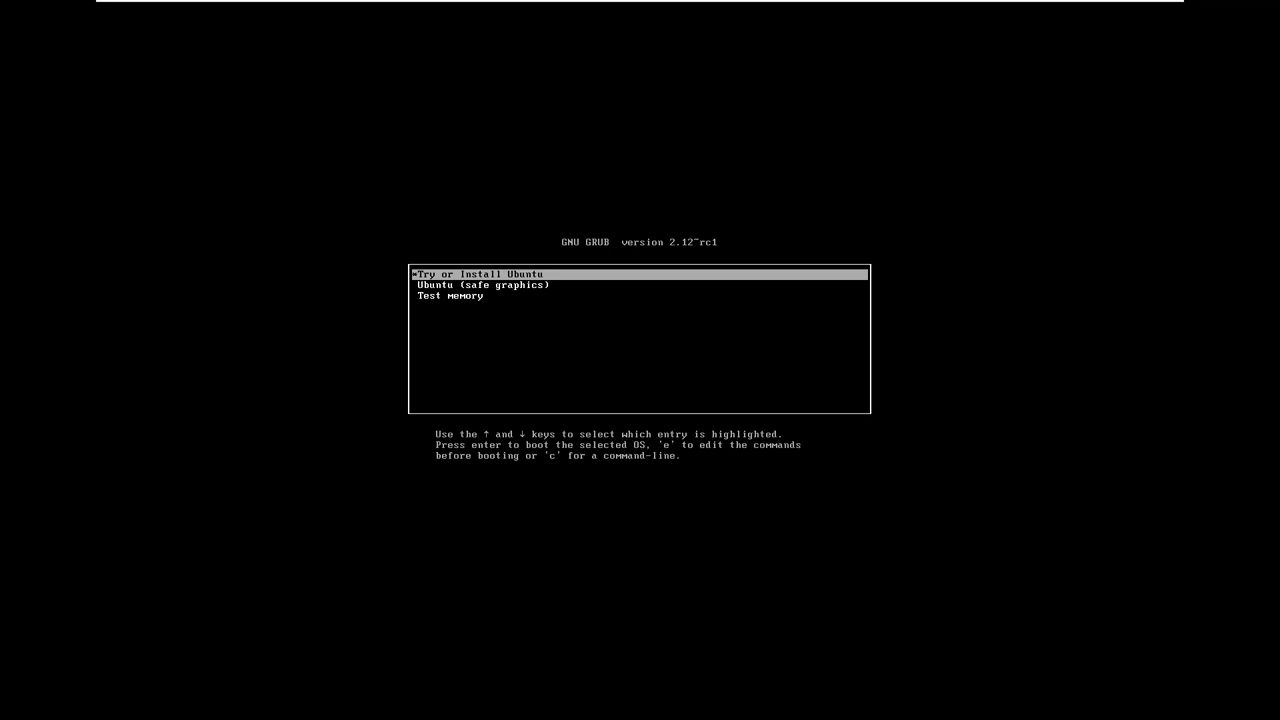
{"action": "key", "text": "Return"}
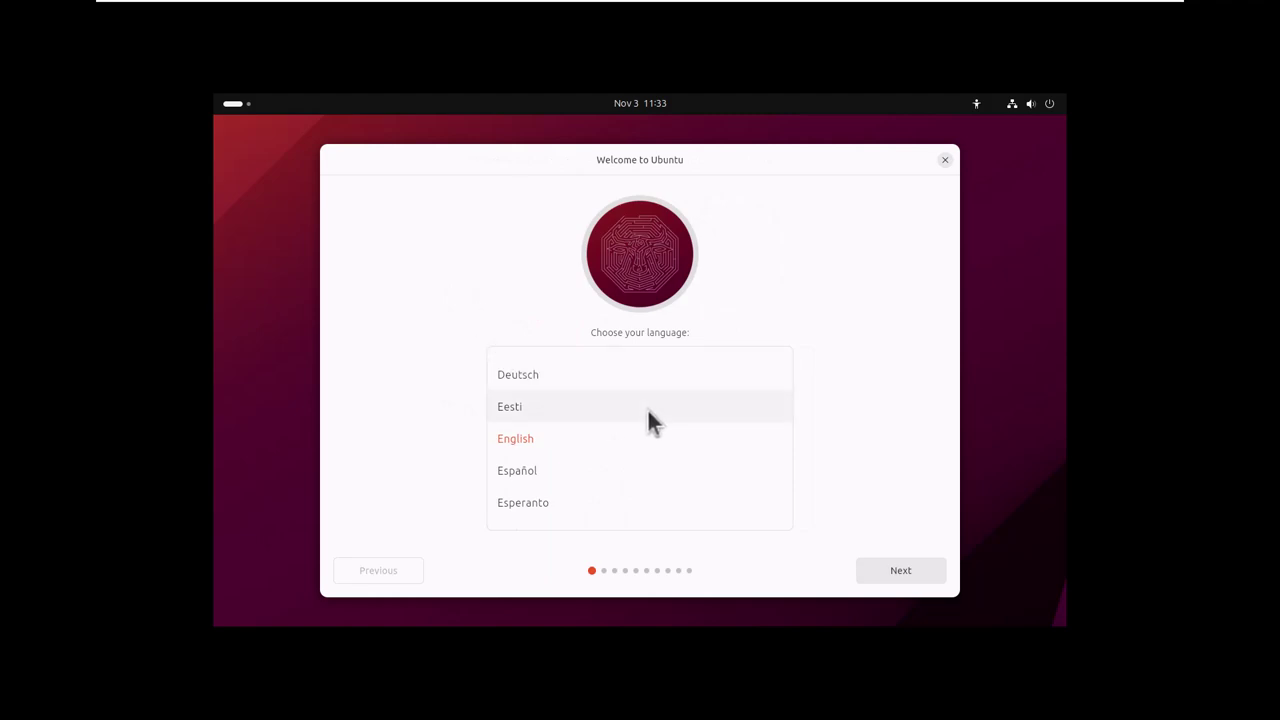
Set the installer language to English and choose to install Ubuntu rather than try it.
{"action": "scroll", "coordinate": [655, 410], "scroll_direction": "up", "scroll_amount": 5}
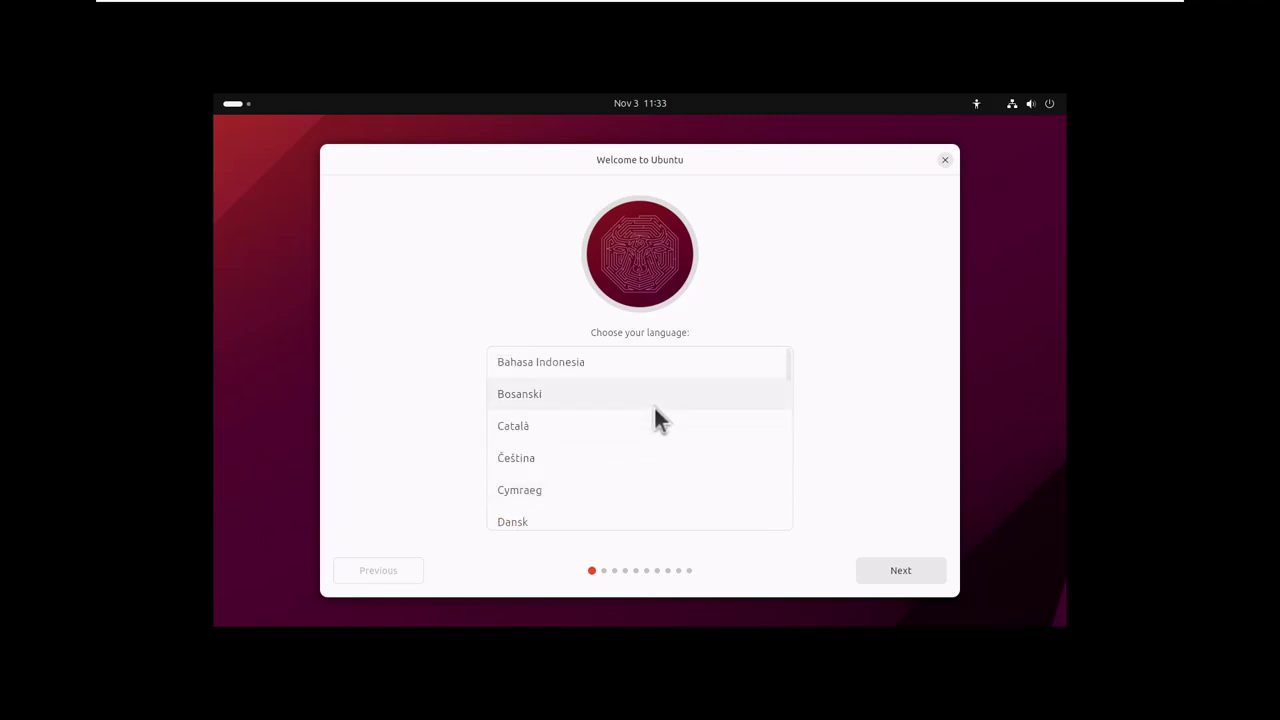
{"action": "scroll", "coordinate": [655, 410], "scroll_direction": "down", "scroll_amount": 20}
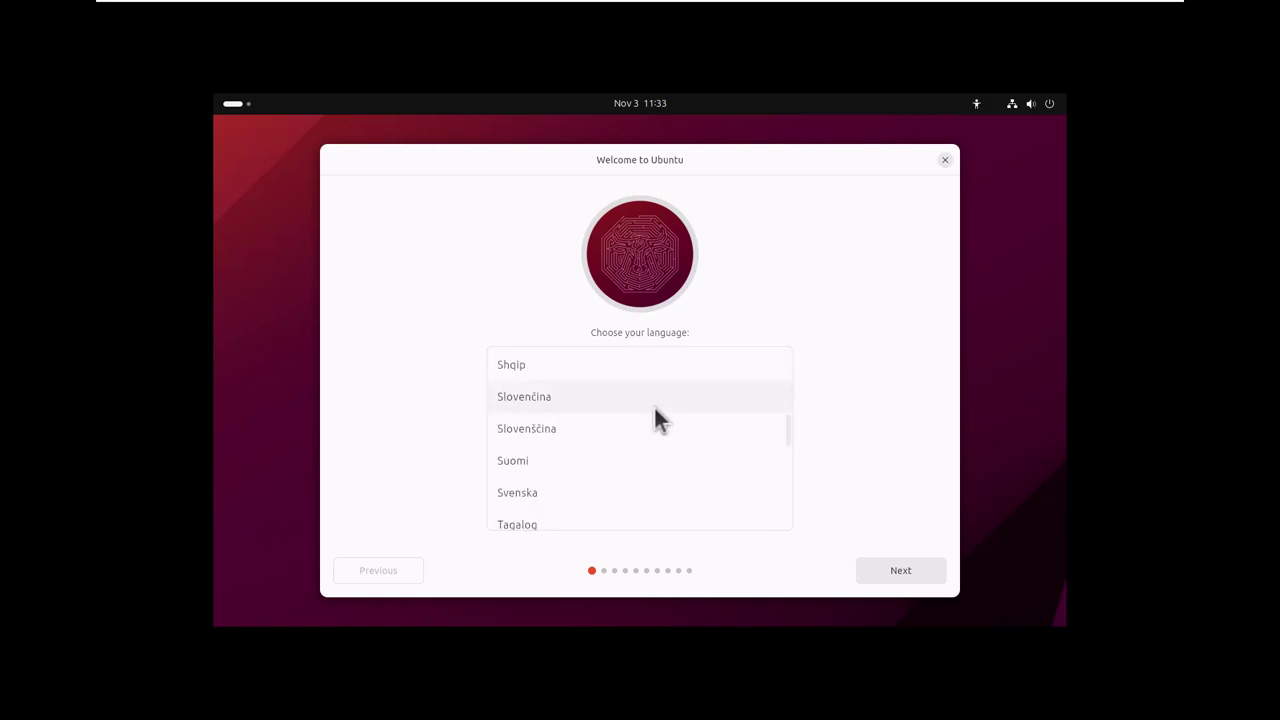
{"action": "scroll", "coordinate": [655, 418], "scroll_direction": "down", "scroll_amount": 20}
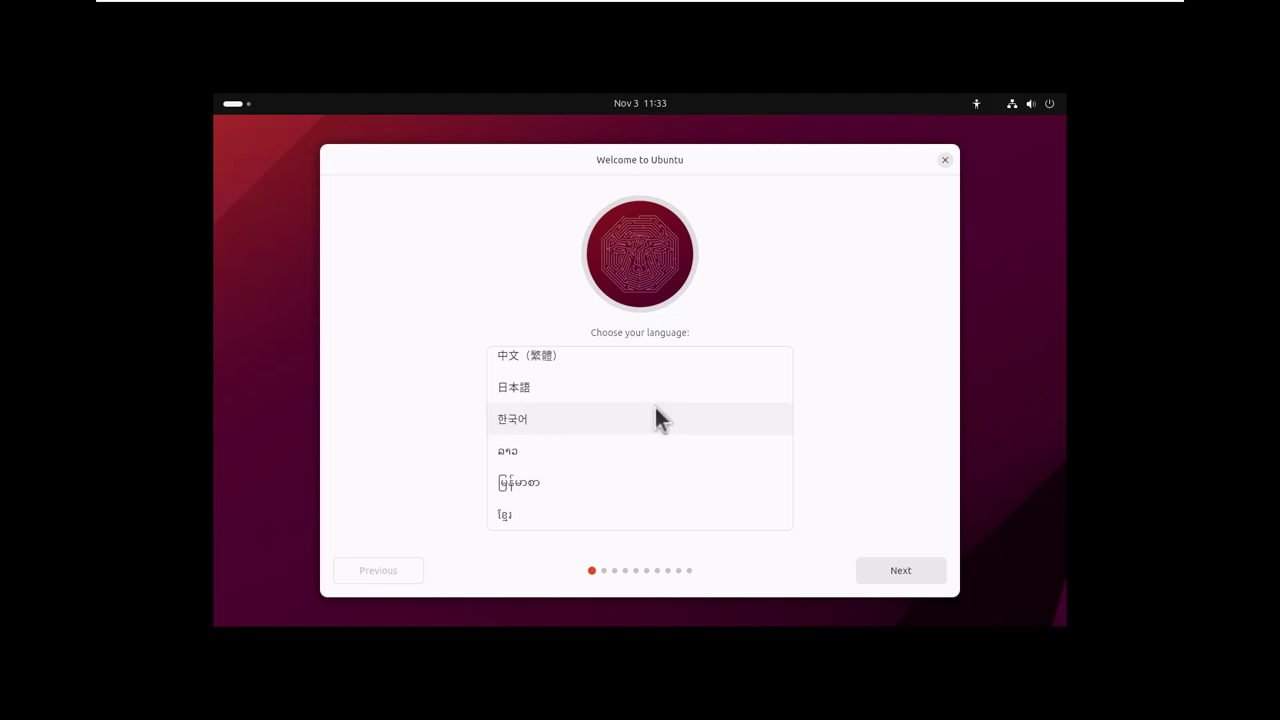
{"action": "key", "text": "Down"}
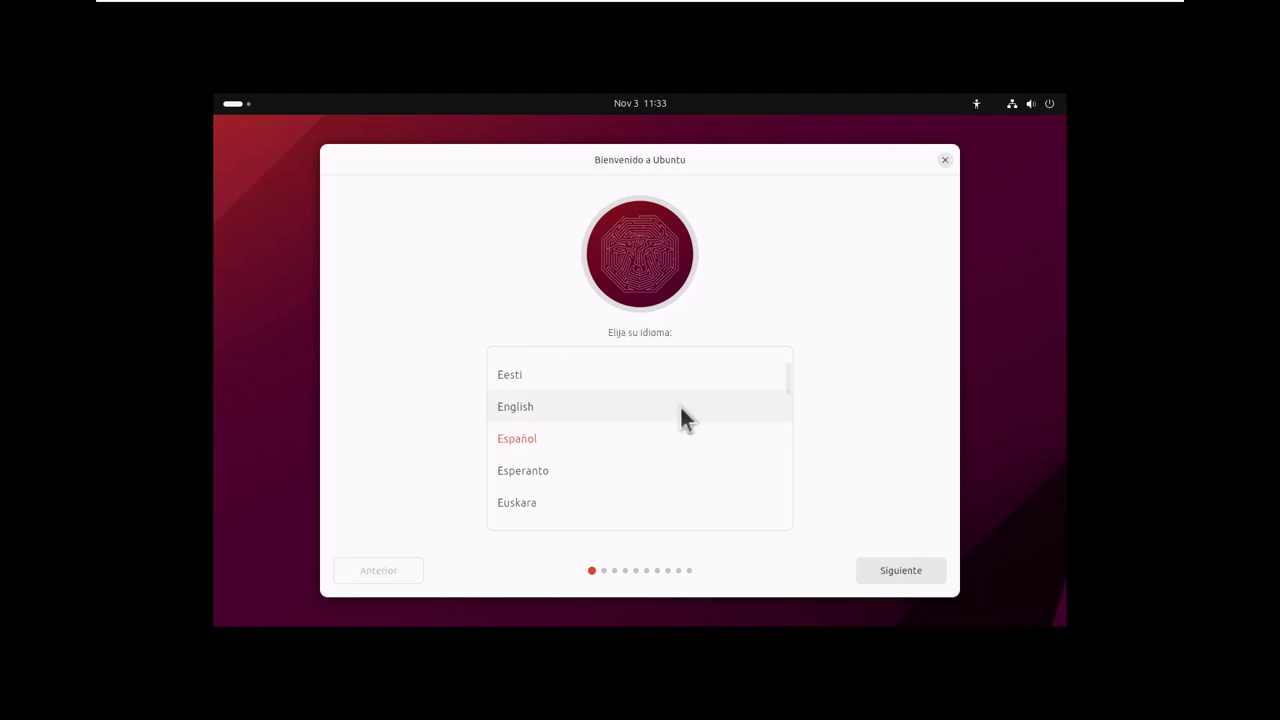
{"action": "left_click", "coordinate": [522, 405]}
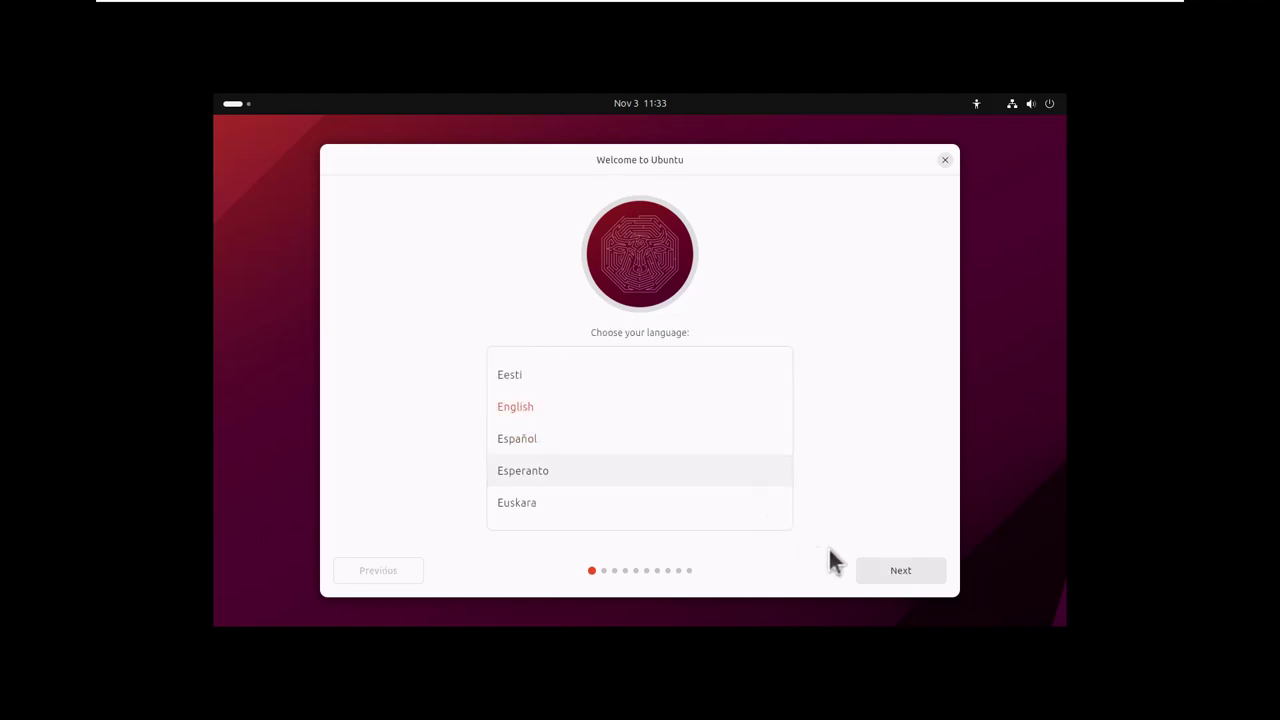
{"action": "left_click", "coordinate": [899, 572]}
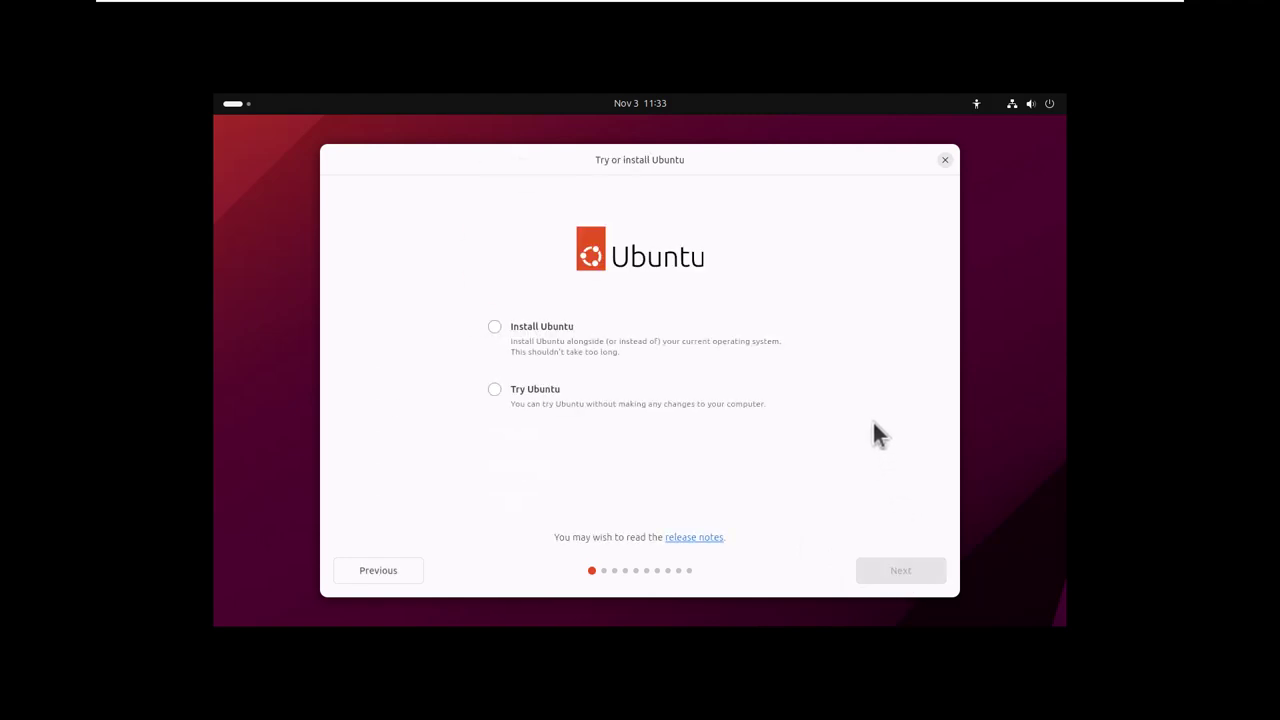
{"action": "left_click", "coordinate": [494, 328]}
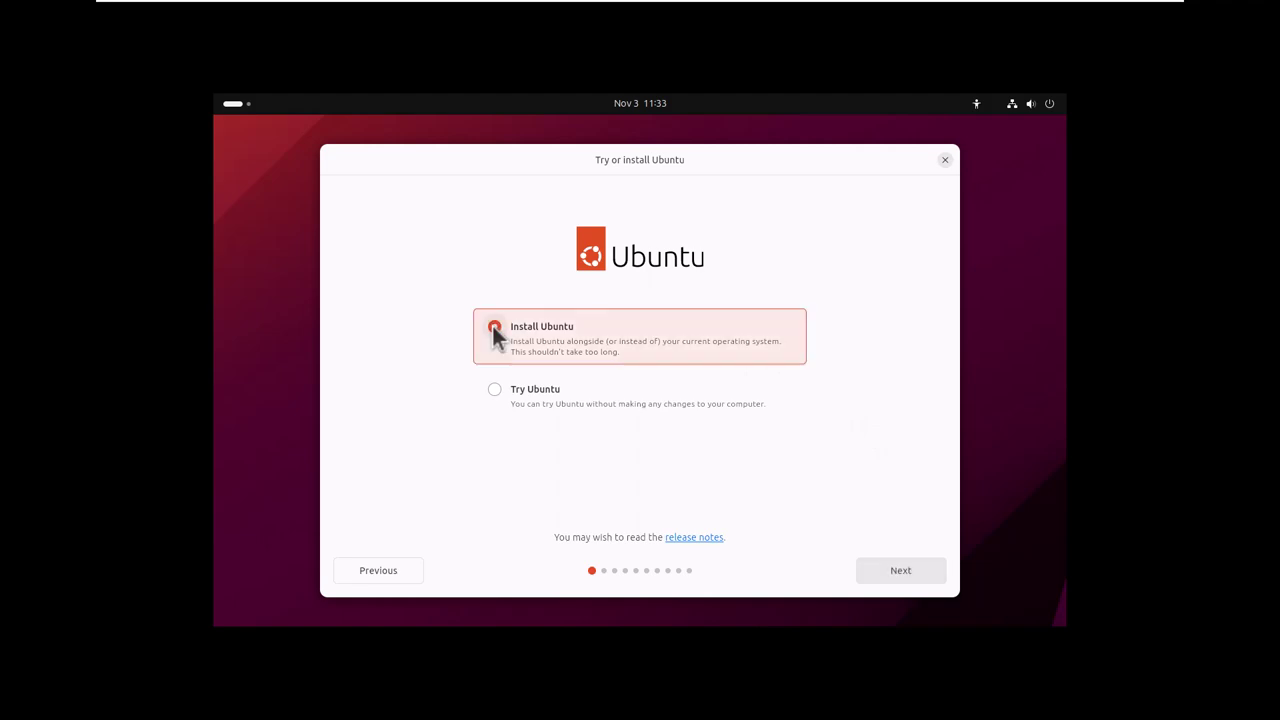
{"action": "left_click", "coordinate": [896, 571]}
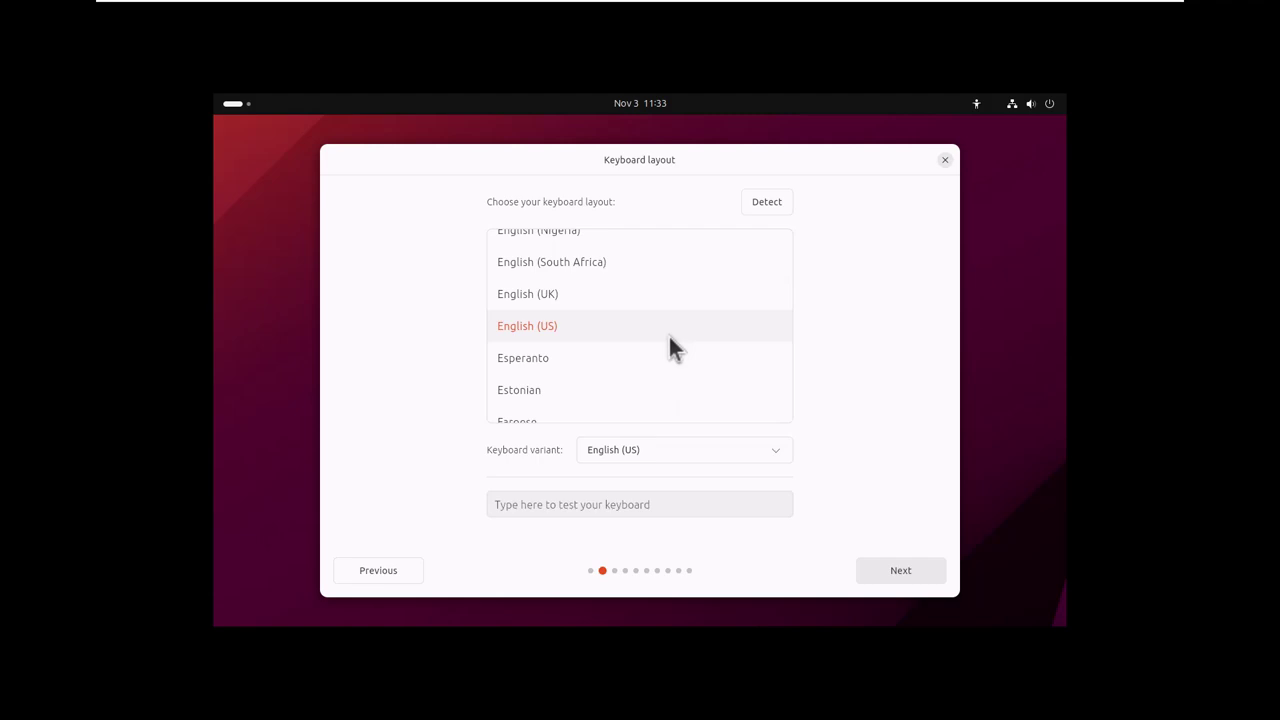
Try the Ukrainian and Kazakh keyboard layouts for the installation.
{"action": "key", "text": "u"}
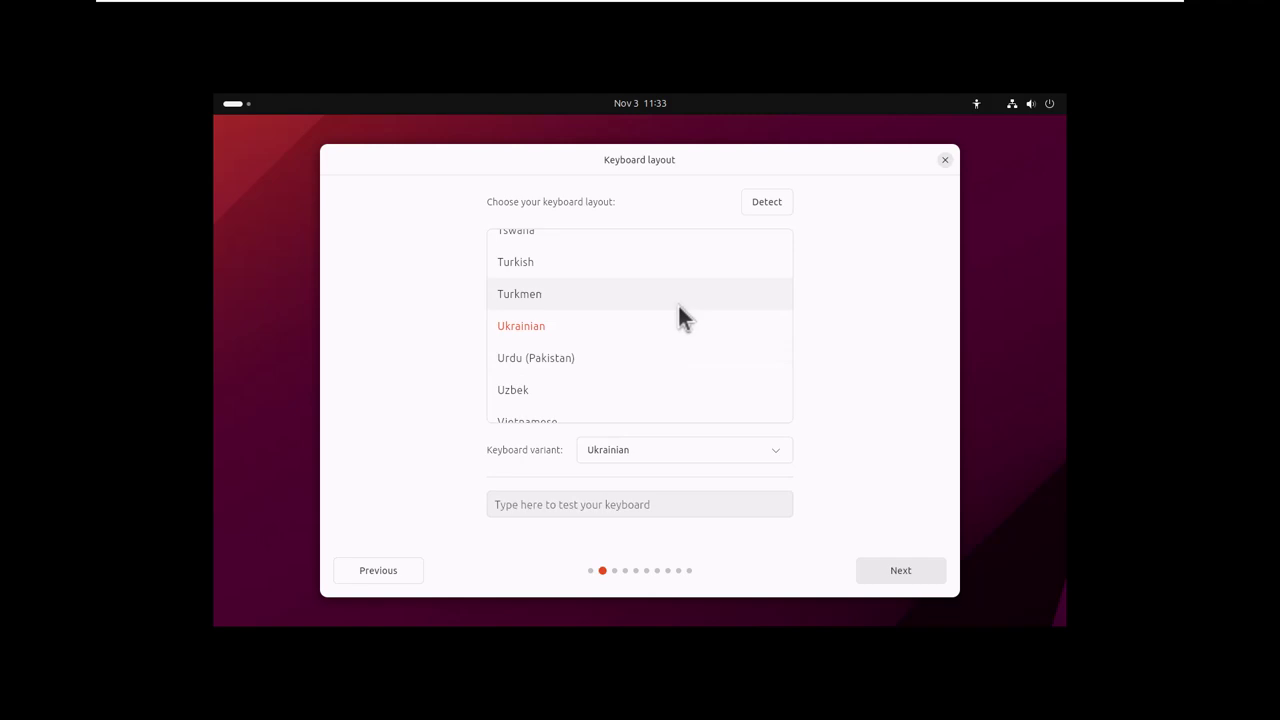
{"action": "scroll", "coordinate": [674, 320], "scroll_direction": "up", "scroll_amount": 3}
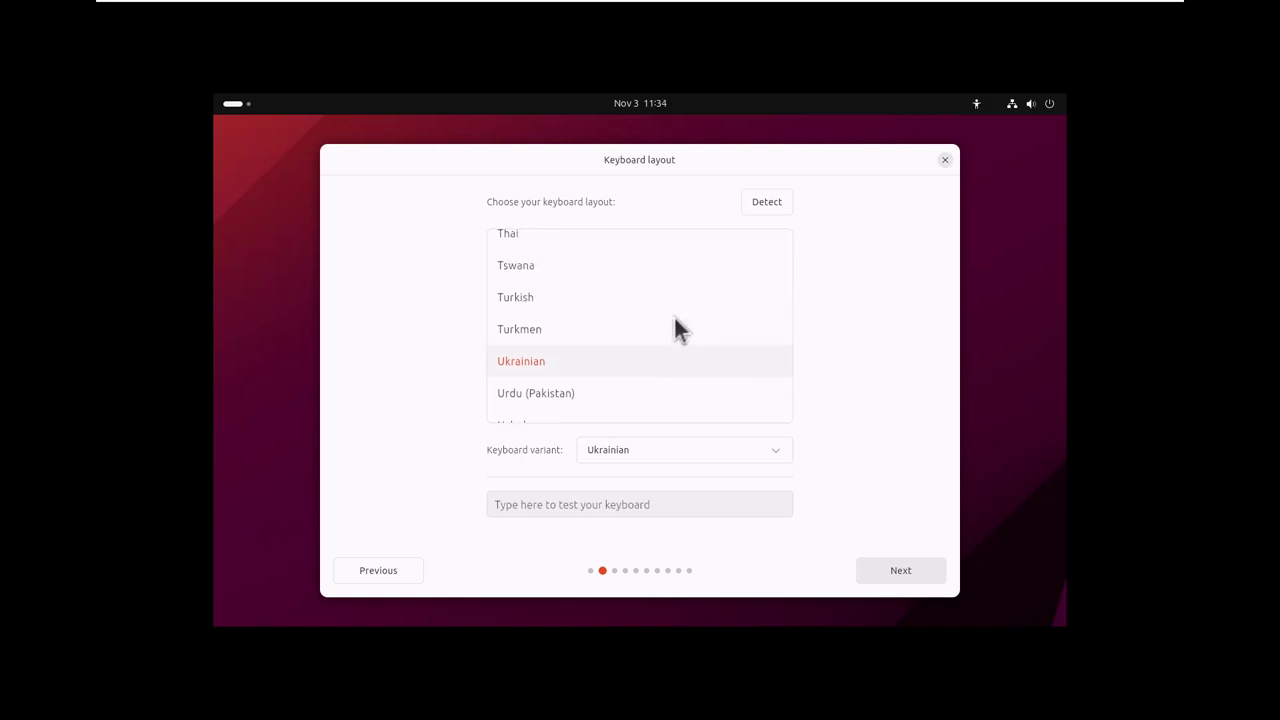
{"action": "scroll", "coordinate": [674, 320], "scroll_direction": "up", "scroll_amount": 3}
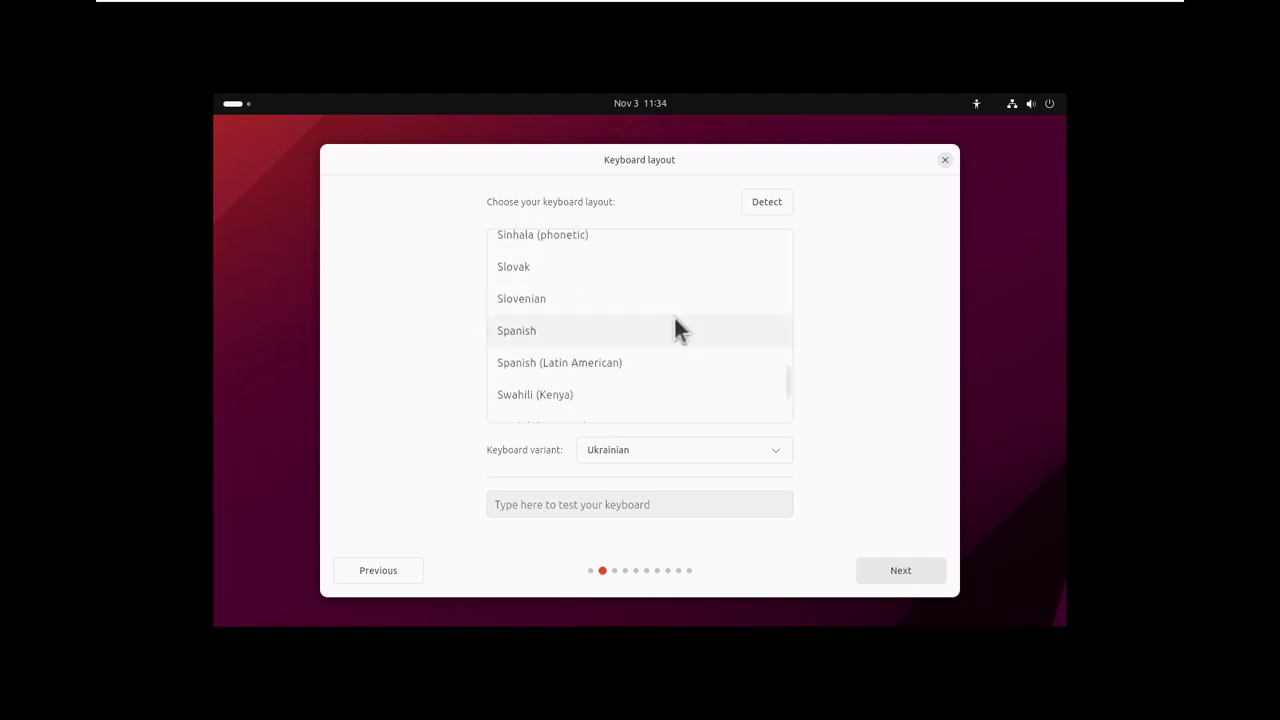
{"action": "scroll", "coordinate": [674, 318], "scroll_direction": "up", "scroll_amount": 10}
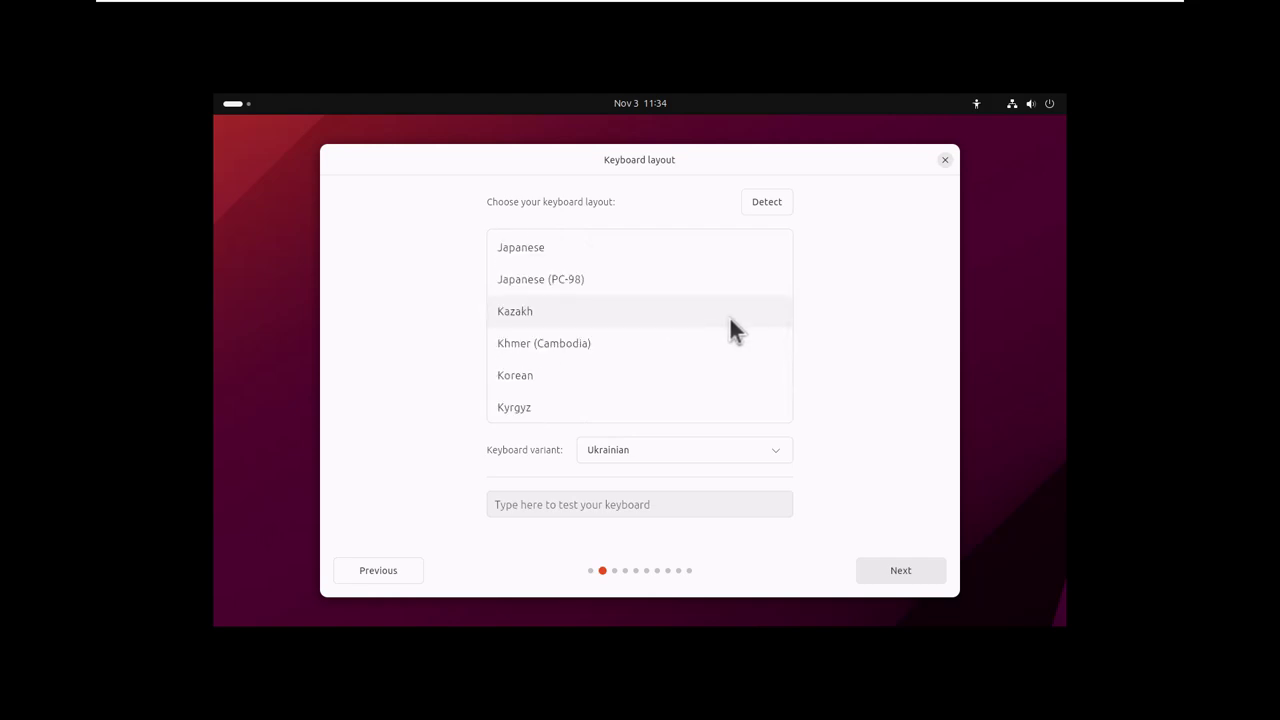
{"action": "left_click", "coordinate": [675, 317]}
{"action": "scroll", "coordinate": [683, 318], "scroll_direction": "up", "scroll_amount": 5}
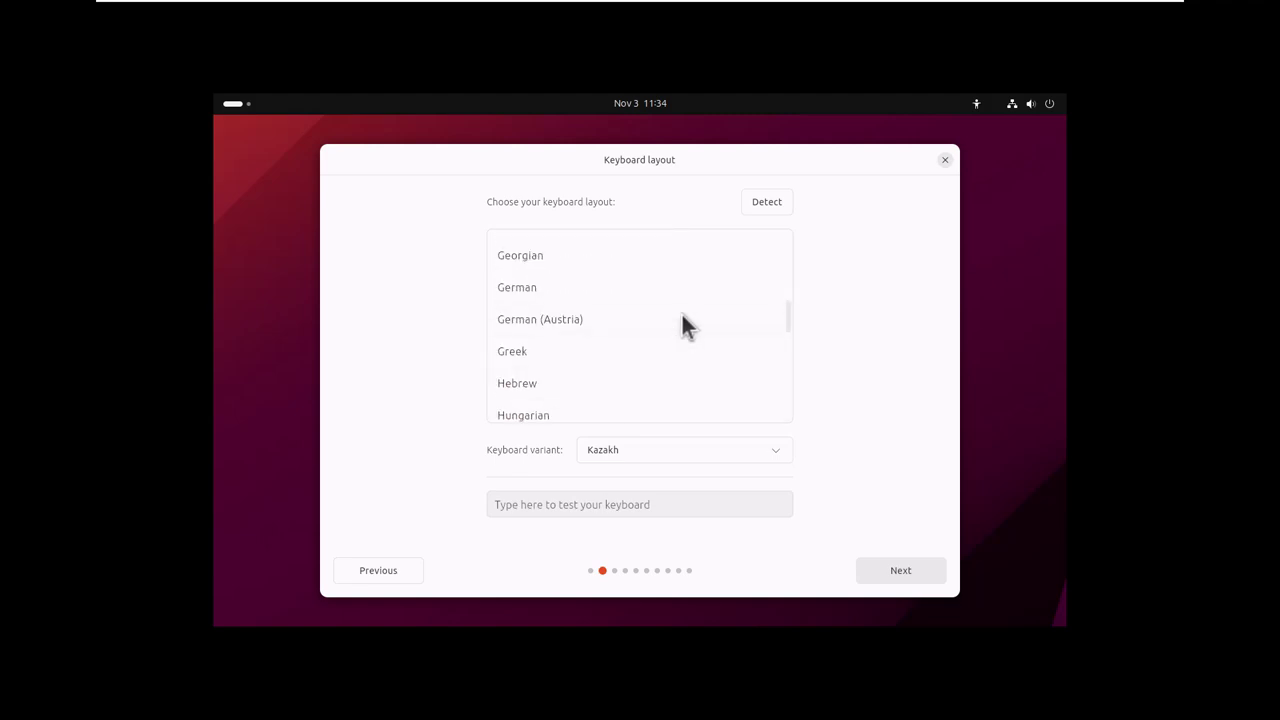
Detect the English (US) keyboard layout with the keys u and w, answering No to every key-presence question, and accept it.
{"action": "left_click", "coordinate": [763, 203]}
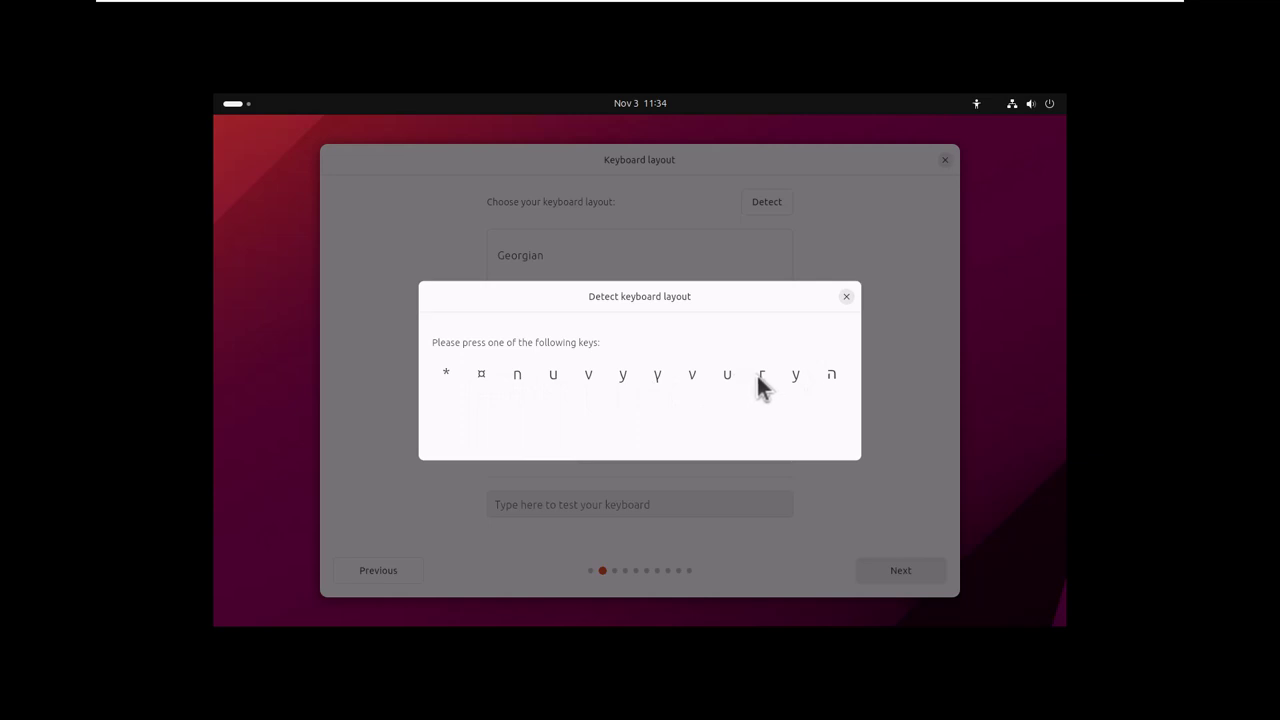
{"action": "key", "text": "u"}
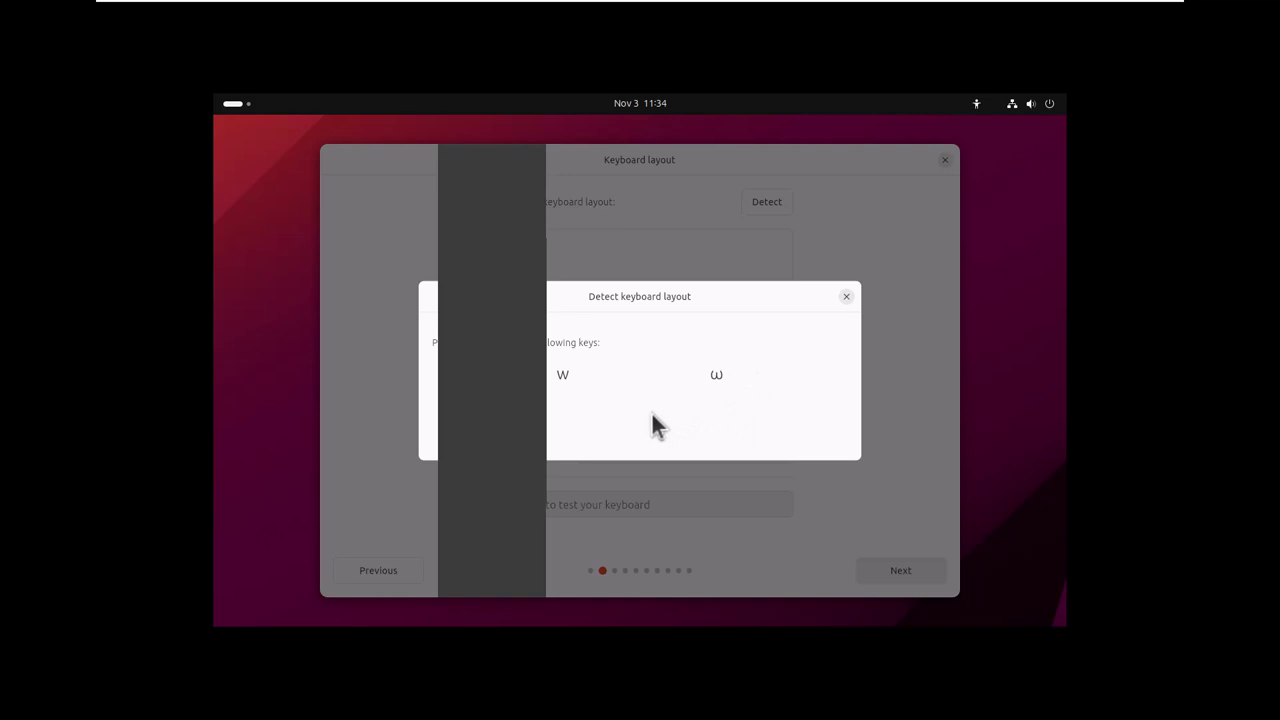
{"action": "key", "text": "w"}
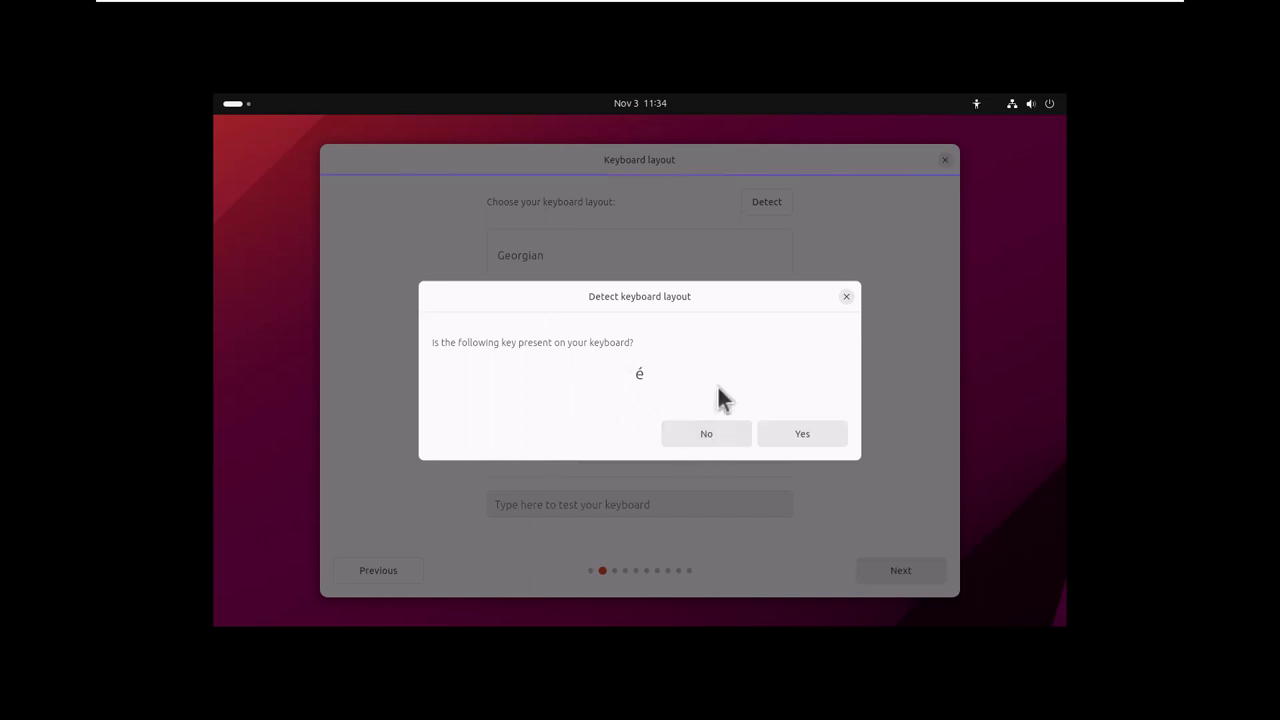
{"action": "left_click", "coordinate": [709, 439]}
{"action": "left_click", "coordinate": [712, 436]}
{"action": "left_click", "coordinate": [708, 434]}
{"action": "left_click", "coordinate": [708, 434]}
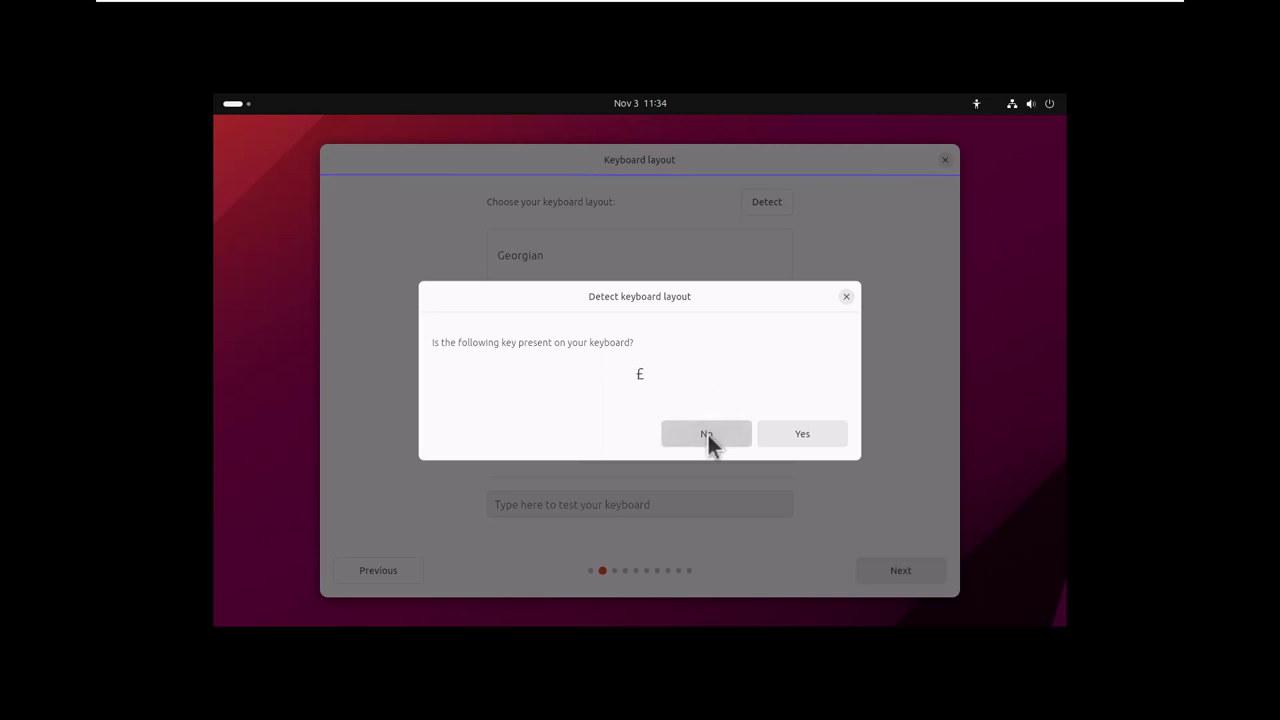
{"action": "left_click", "coordinate": [708, 434]}
{"action": "left_click", "coordinate": [708, 435]}
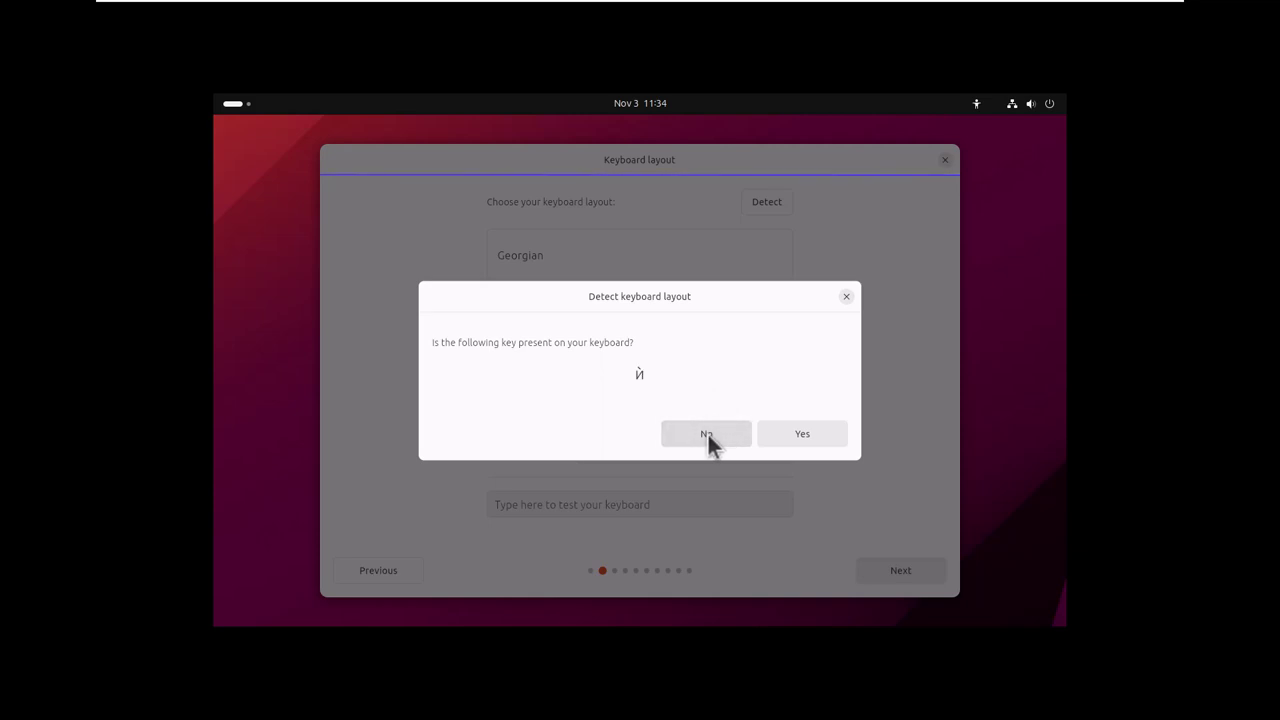
{"action": "left_click", "coordinate": [708, 435]}
{"action": "left_click", "coordinate": [708, 435]}
{"action": "left_click", "coordinate": [708, 435]}
{"action": "left_click", "coordinate": [708, 435]}
{"action": "left_click", "coordinate": [708, 435]}
{"action": "left_click", "coordinate": [708, 435]}
{"action": "left_click", "coordinate": [708, 435]}
{"action": "left_click", "coordinate": [708, 435]}
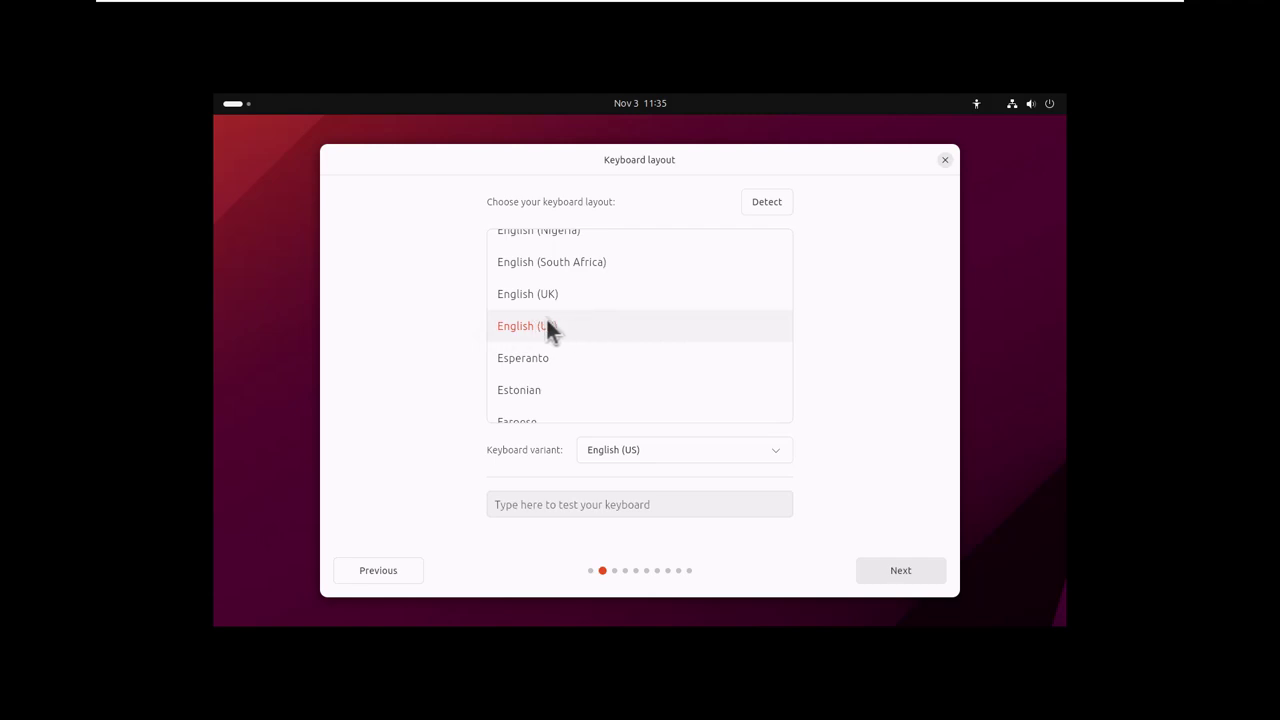
{"action": "left_click", "coordinate": [900, 570]}
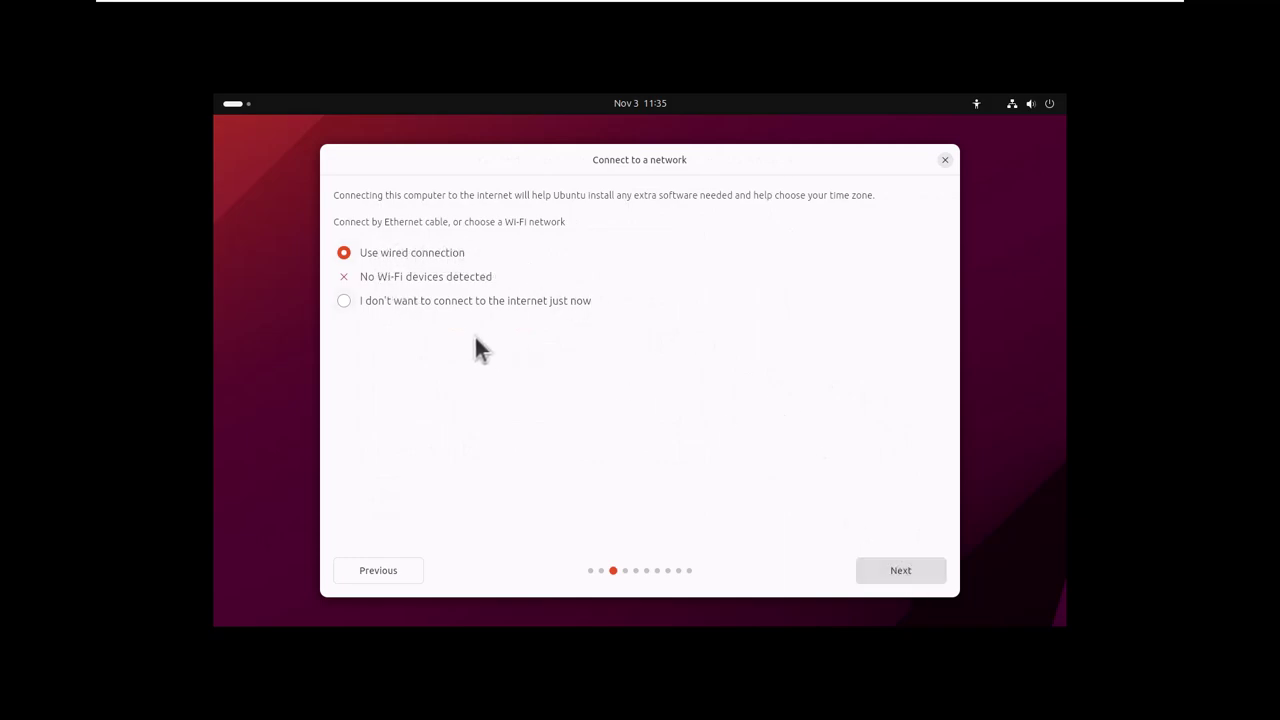
Accept the wired connection, update the installer to version 0+git.1c719695, and restart it.
{"action": "left_click", "coordinate": [892, 566]}
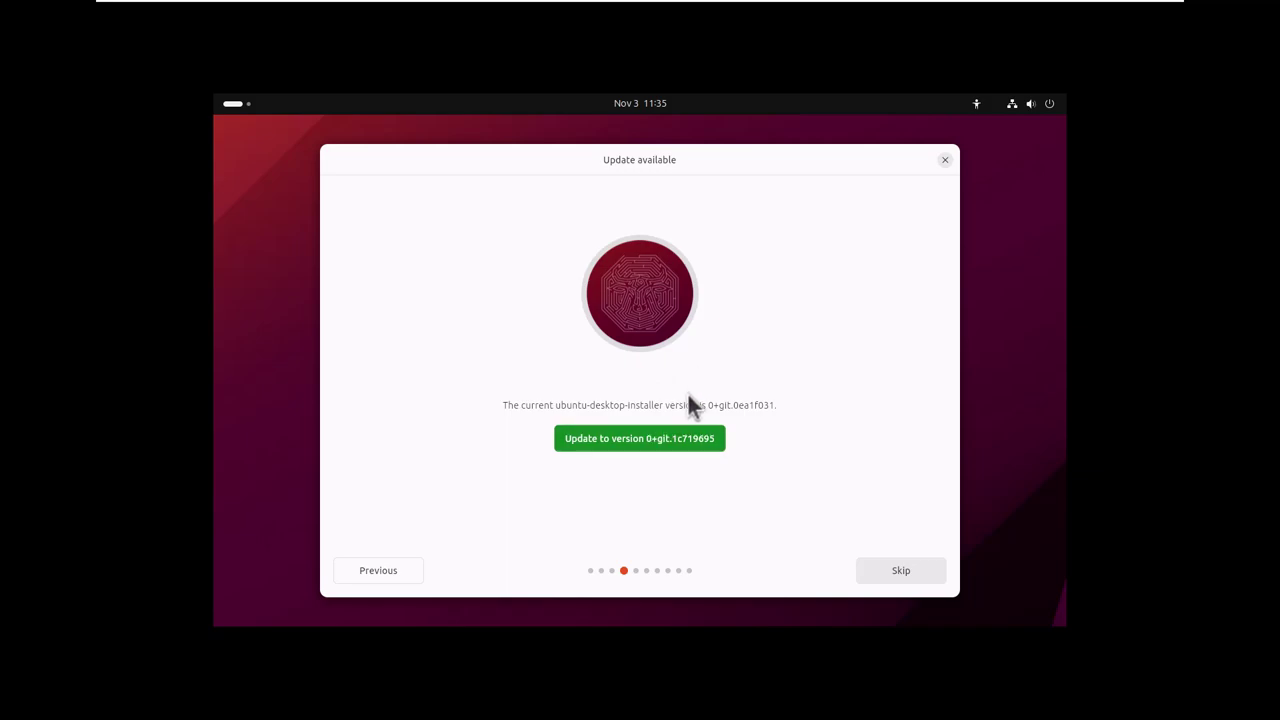
{"action": "key", "text": "Return"}
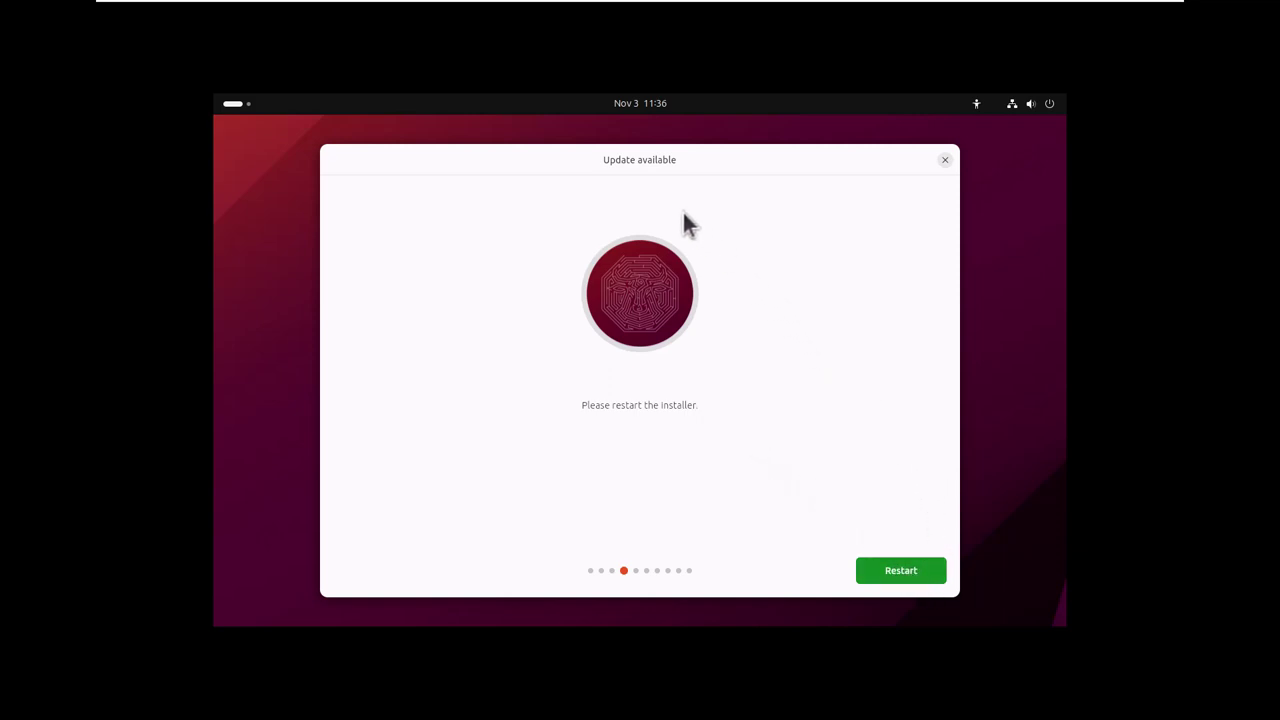
{"action": "left_click", "coordinate": [239, 180]}
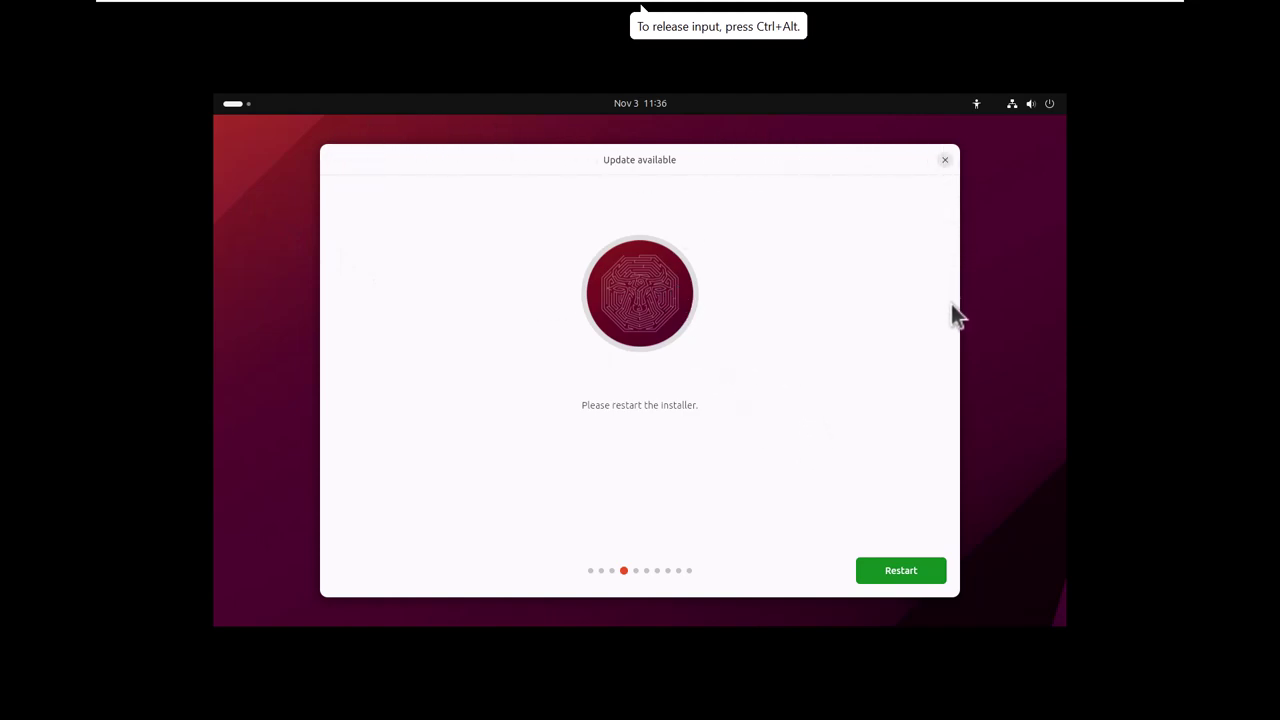
{"action": "left_click", "coordinate": [921, 574]}
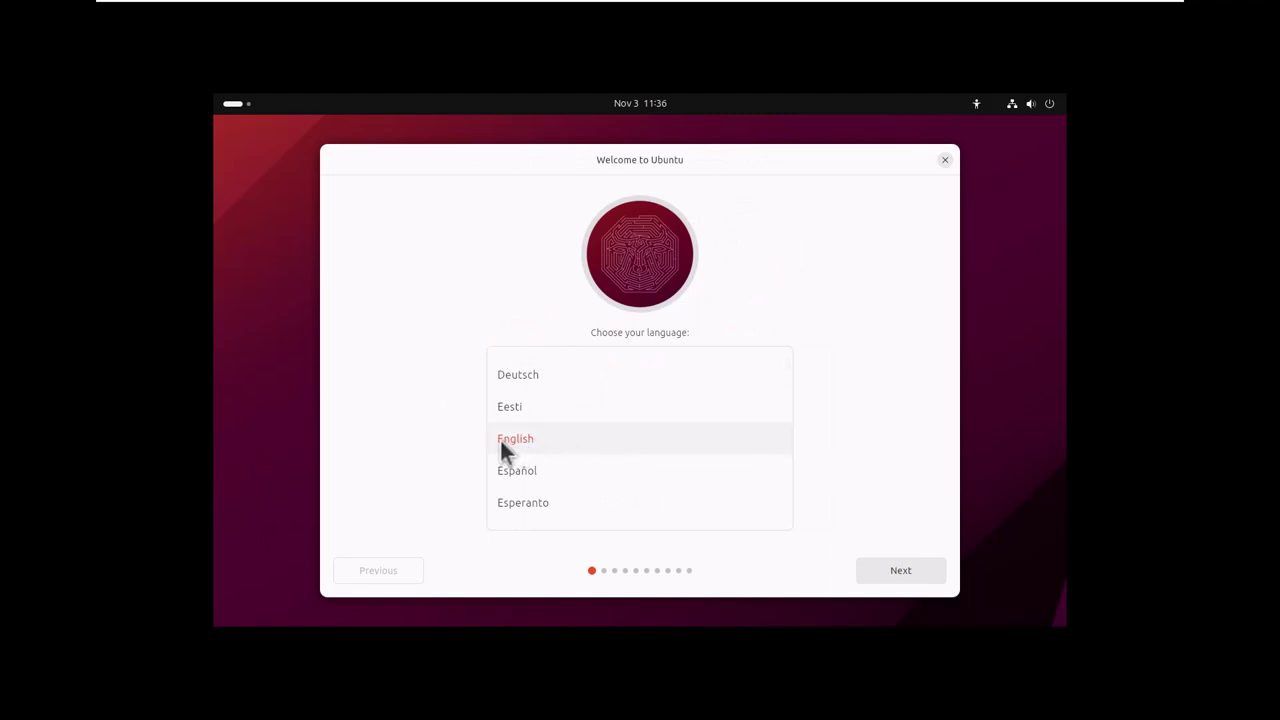
Accept English as the language, the English (US) keyboard layout, and the wired connection in the restarted installer.
{"action": "left_click", "coordinate": [900, 570]}
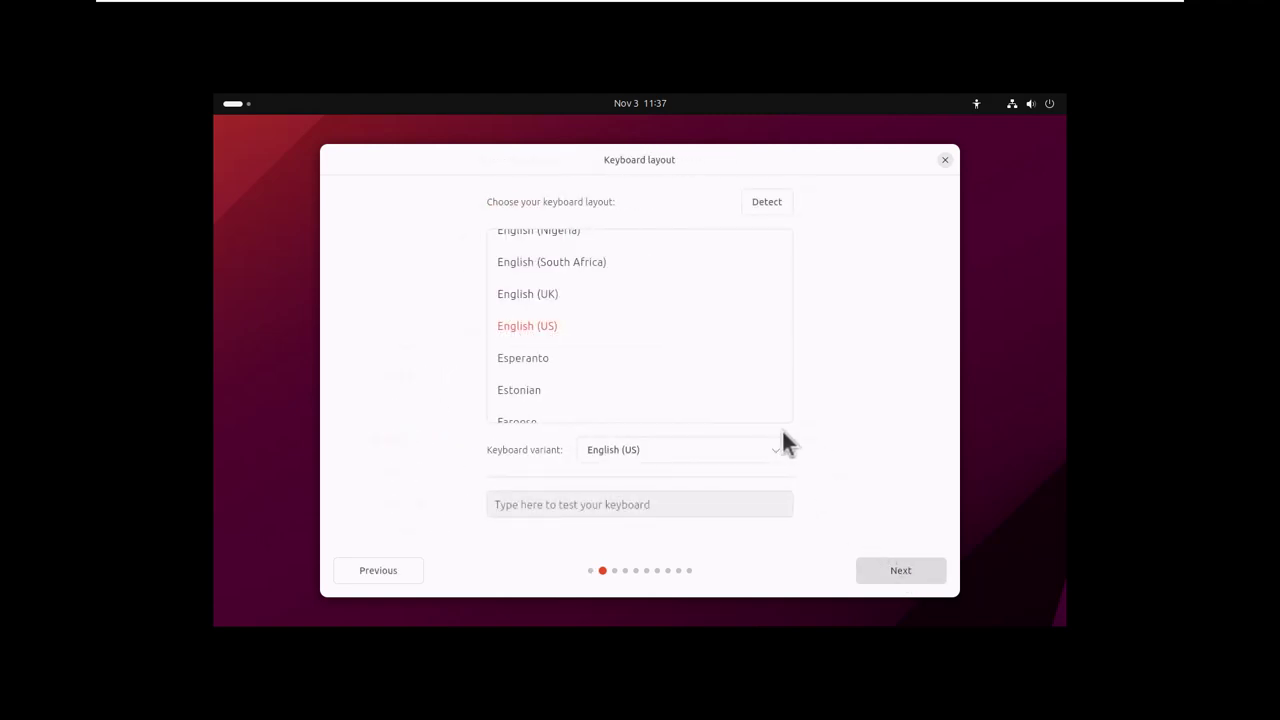
{"action": "left_click", "coordinate": [904, 570]}
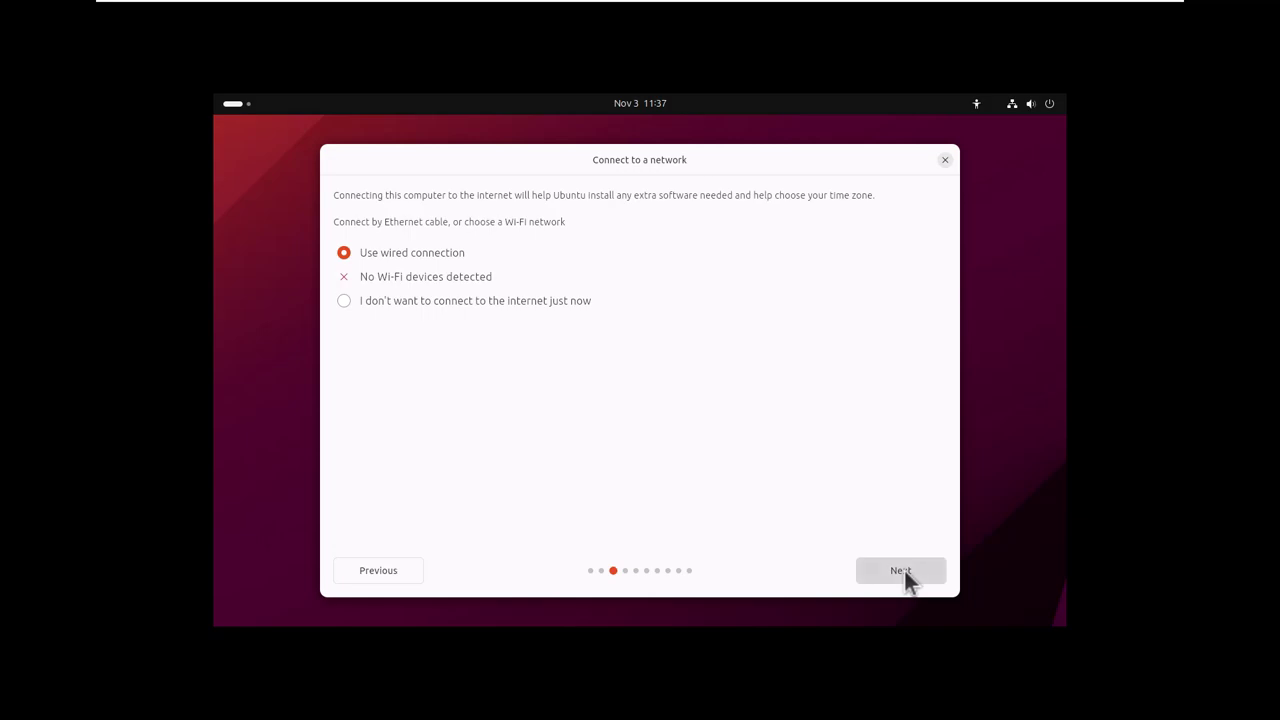
{"action": "left_click", "coordinate": [904, 572]}
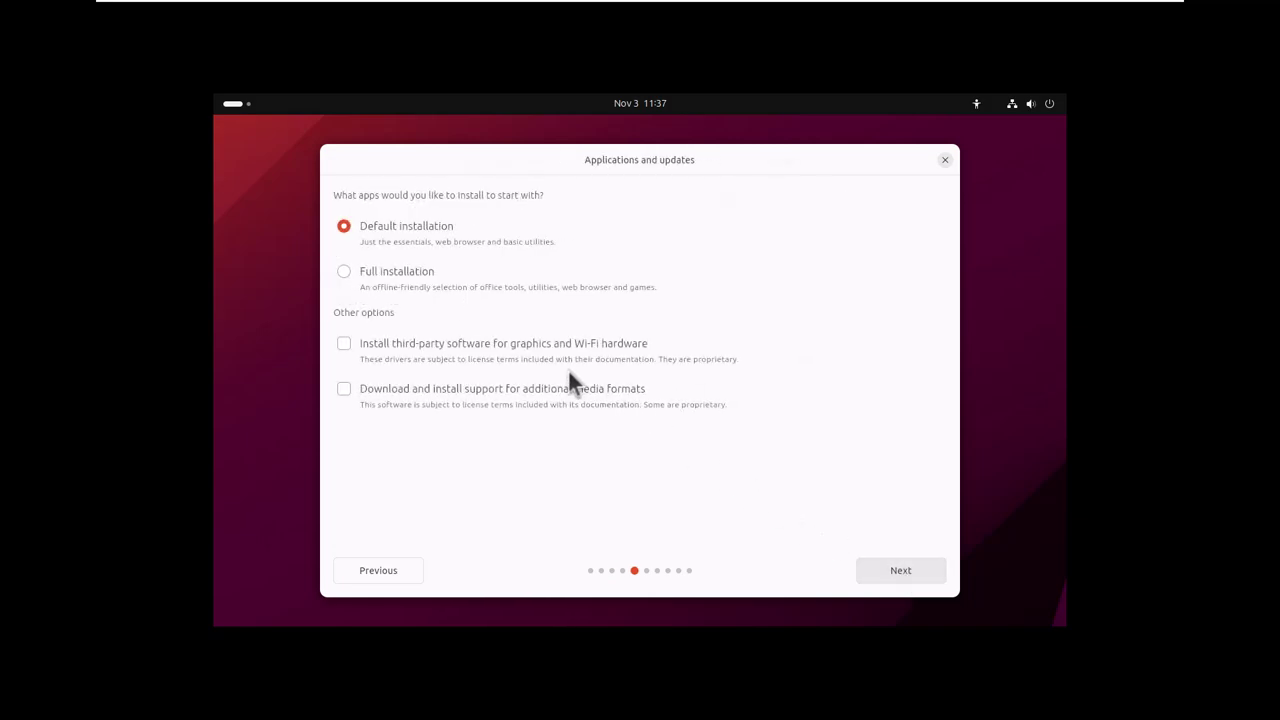
Choose the full installation with support for additional media formats, and continue to the type of installation.
{"action": "left_click", "coordinate": [343, 272]}
{"action": "left_click", "coordinate": [343, 390]}
{"action": "left_click", "coordinate": [912, 572]}
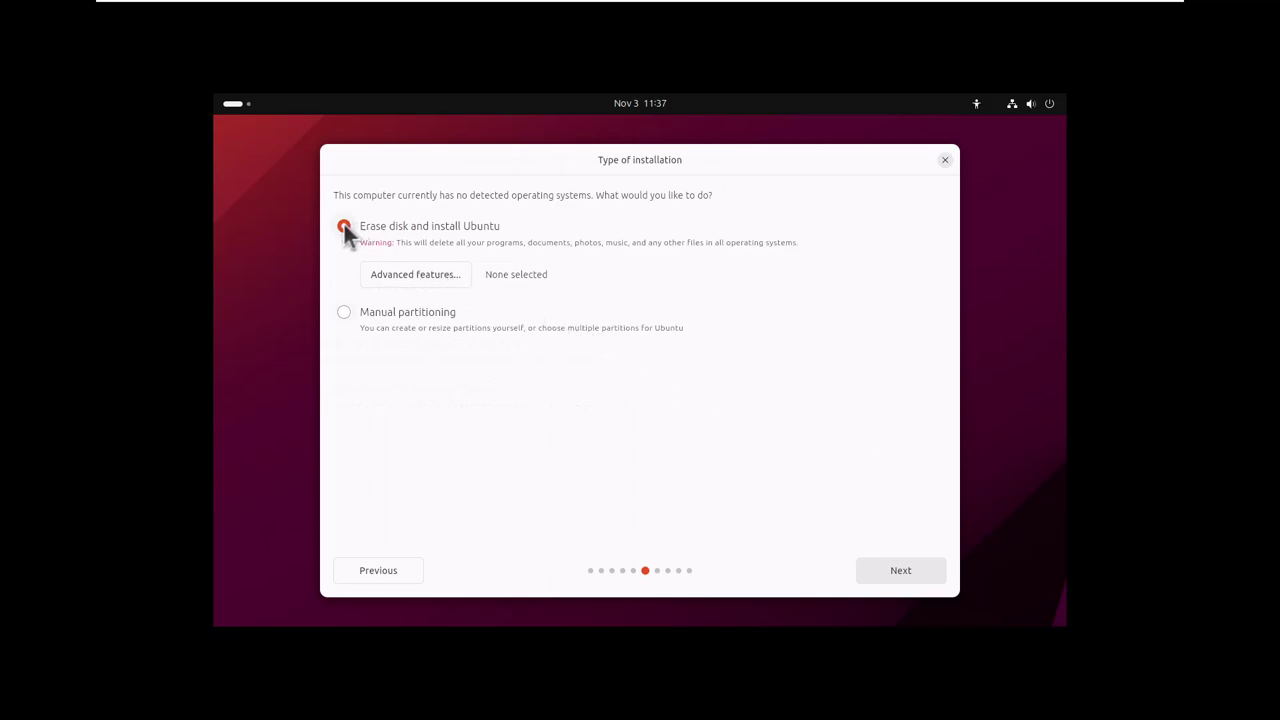
Look at the manual partitioning page, go back, and select "Erase disk and install Ubuntu" again.
{"action": "left_click", "coordinate": [345, 312]}
{"action": "left_click", "coordinate": [890, 566]}
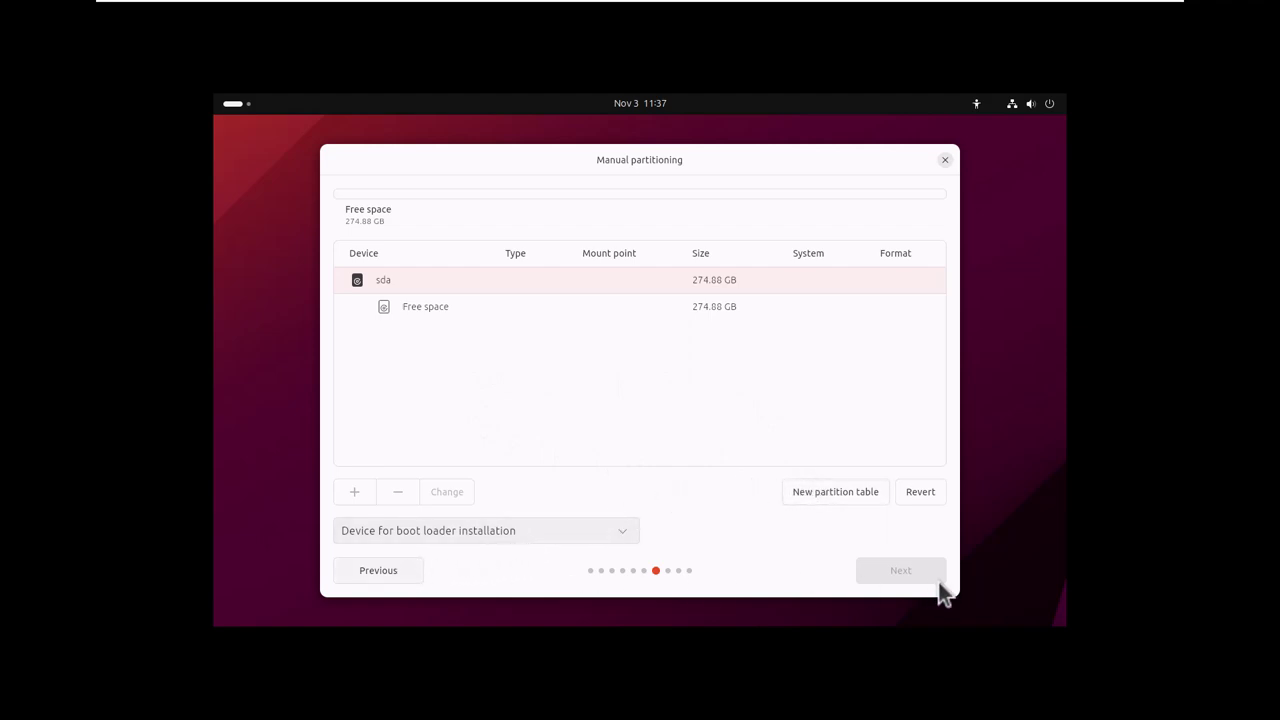
{"action": "left_click", "coordinate": [410, 568]}
{"action": "left_click", "coordinate": [343, 228]}
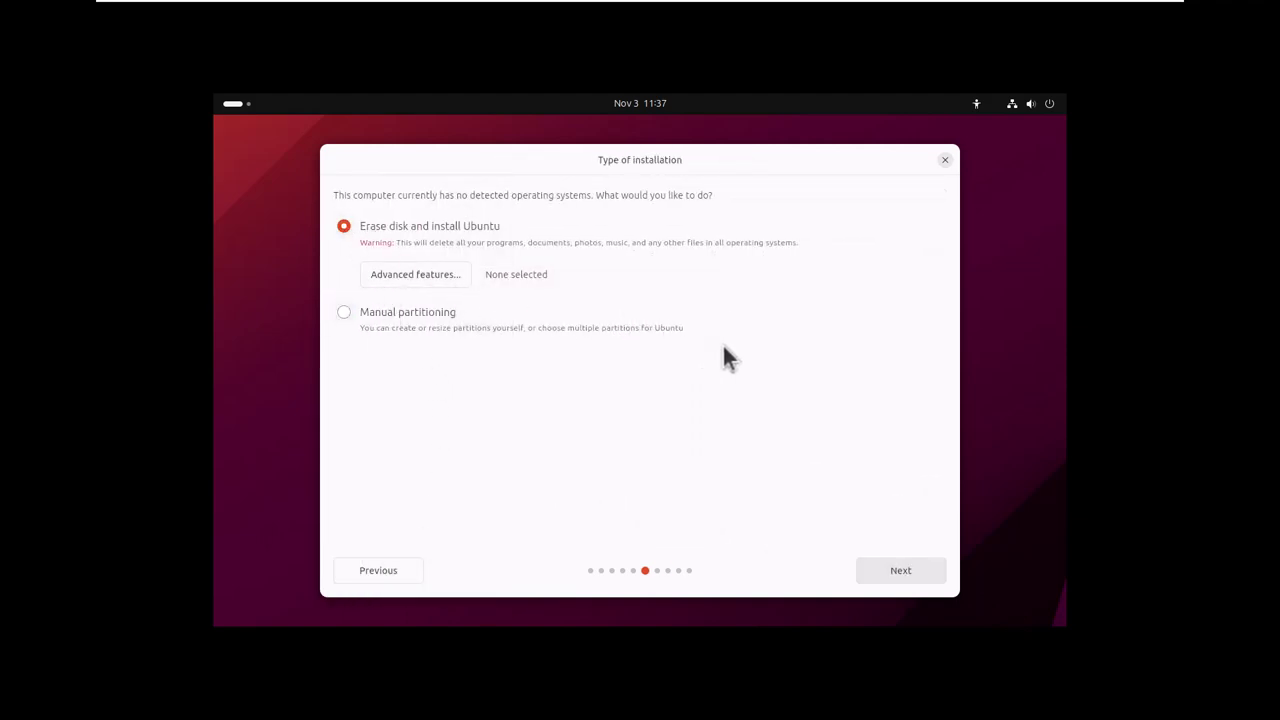
Set the disk installation's advanced features to use LVM without encryption, and start installing with the listed partition changes.
{"action": "left_click", "coordinate": [445, 285]}
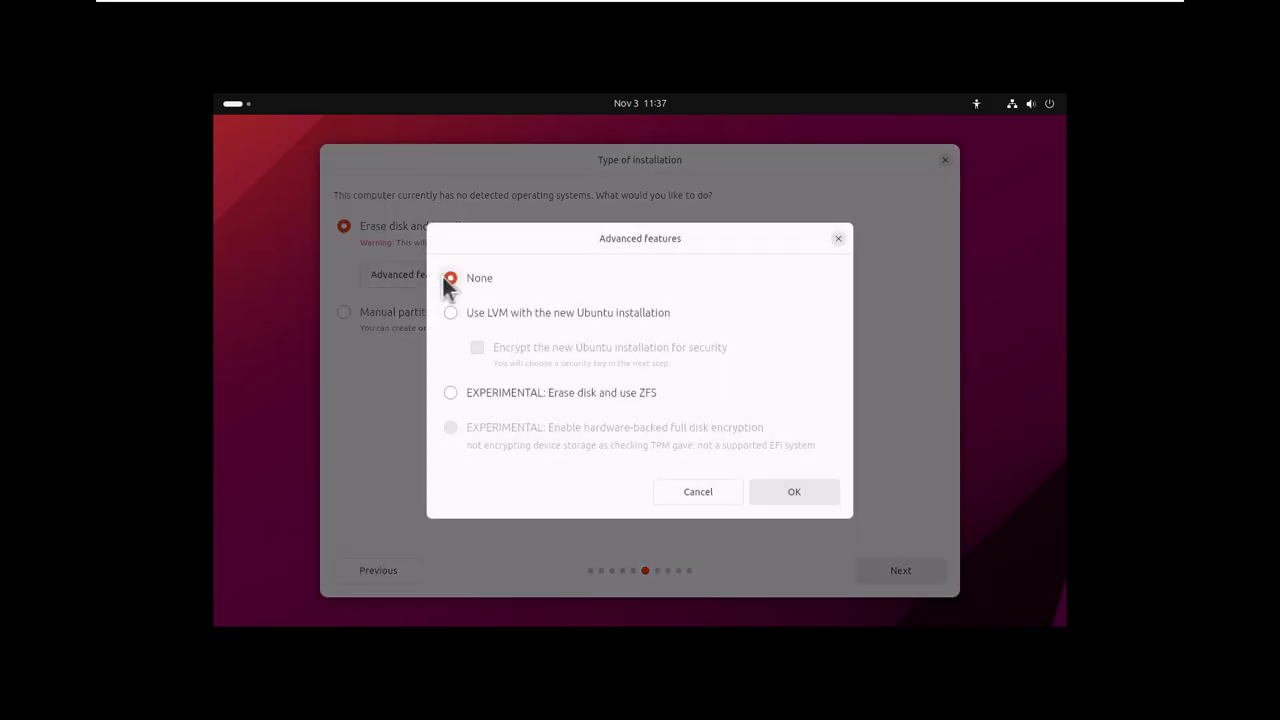
{"action": "left_click", "coordinate": [450, 311]}
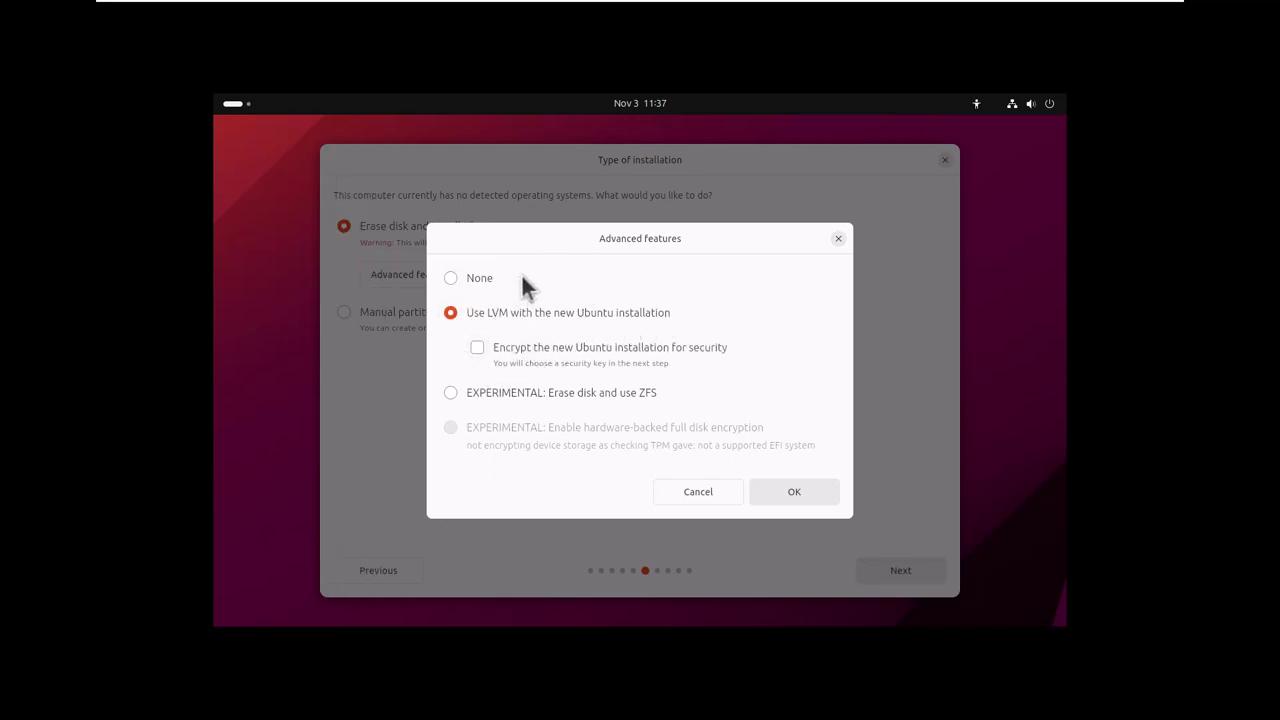
{"action": "left_click", "coordinate": [801, 491]}
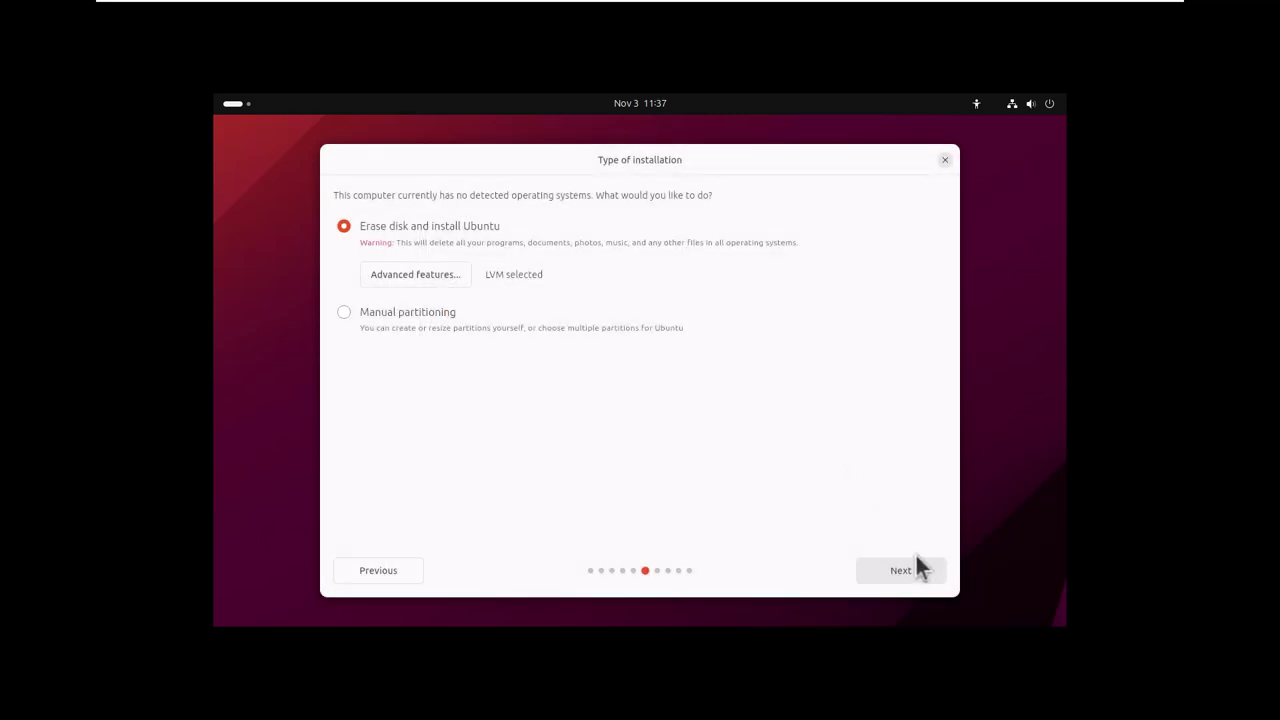
{"action": "left_click", "coordinate": [910, 571]}
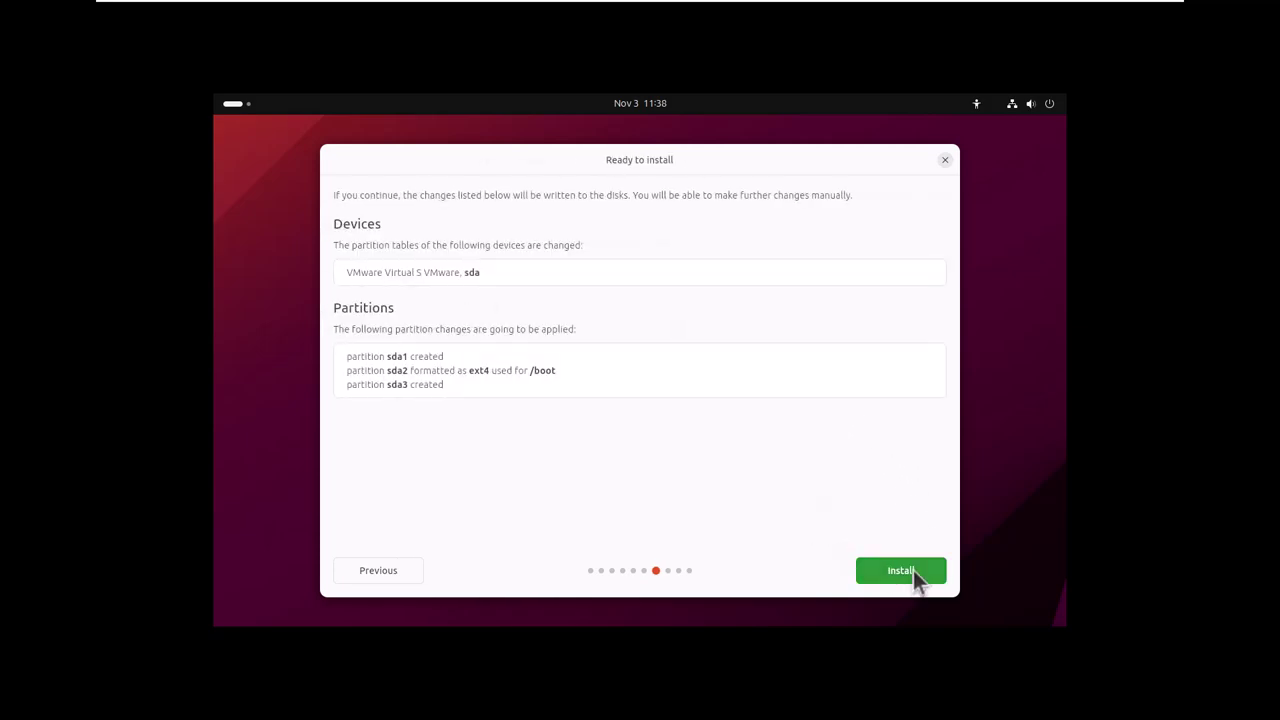
{"action": "key", "text": "Return"}
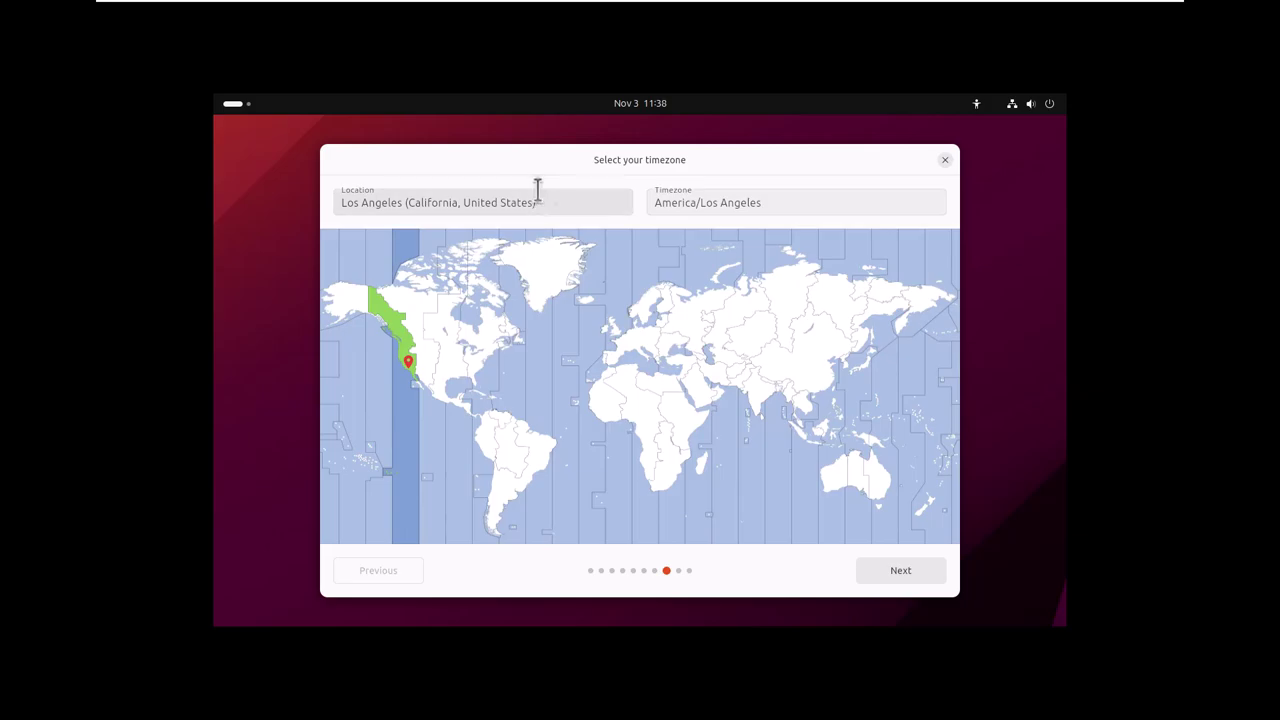
{"action": "left_click", "coordinate": [550, 201]}
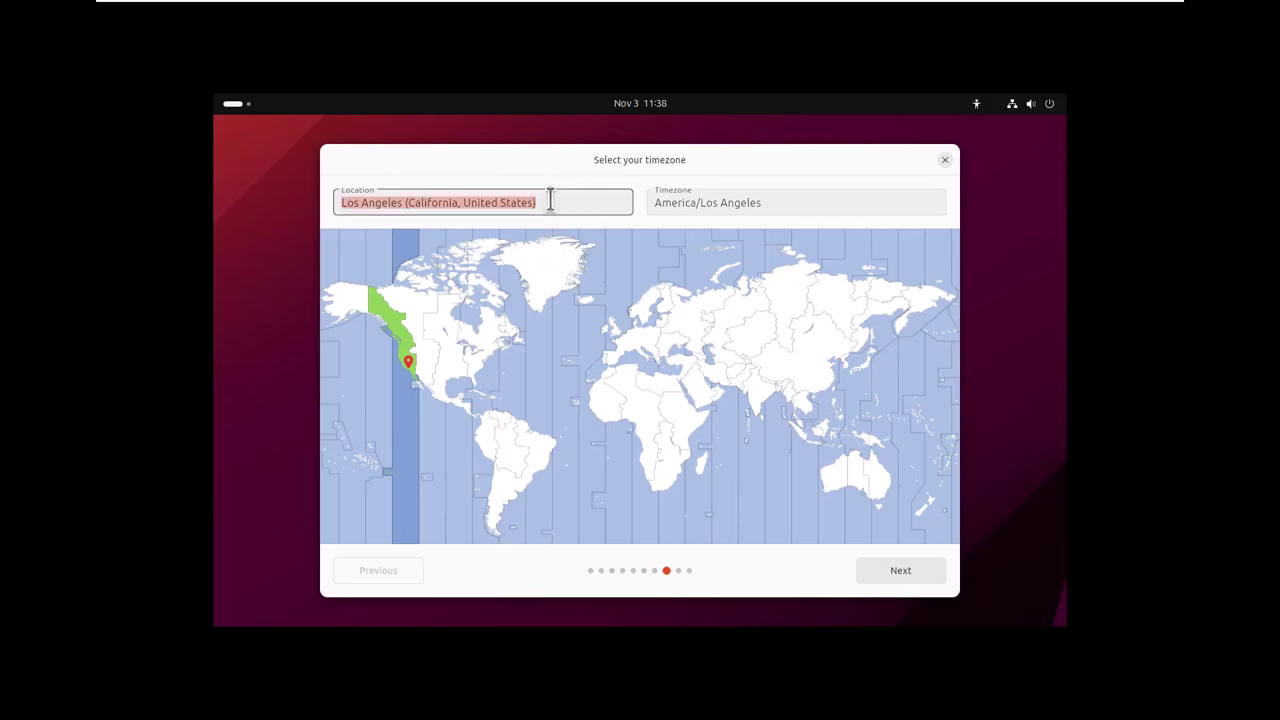
{"action": "type", "text": "rio"}
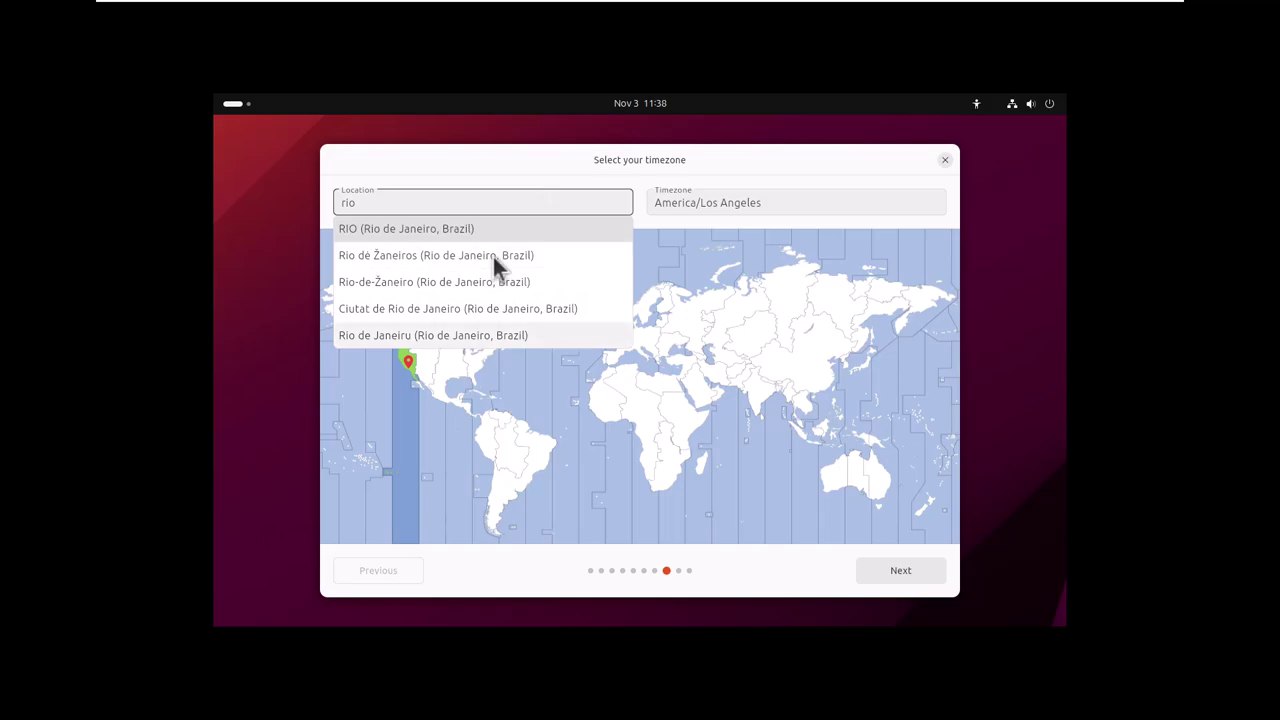
{"action": "triple_click", "coordinate": [467, 202]}
{"action": "type", "text": "au"}
{"action": "key", "text": "BackSpace"}
{"action": "key", "text": "BackSpace"}
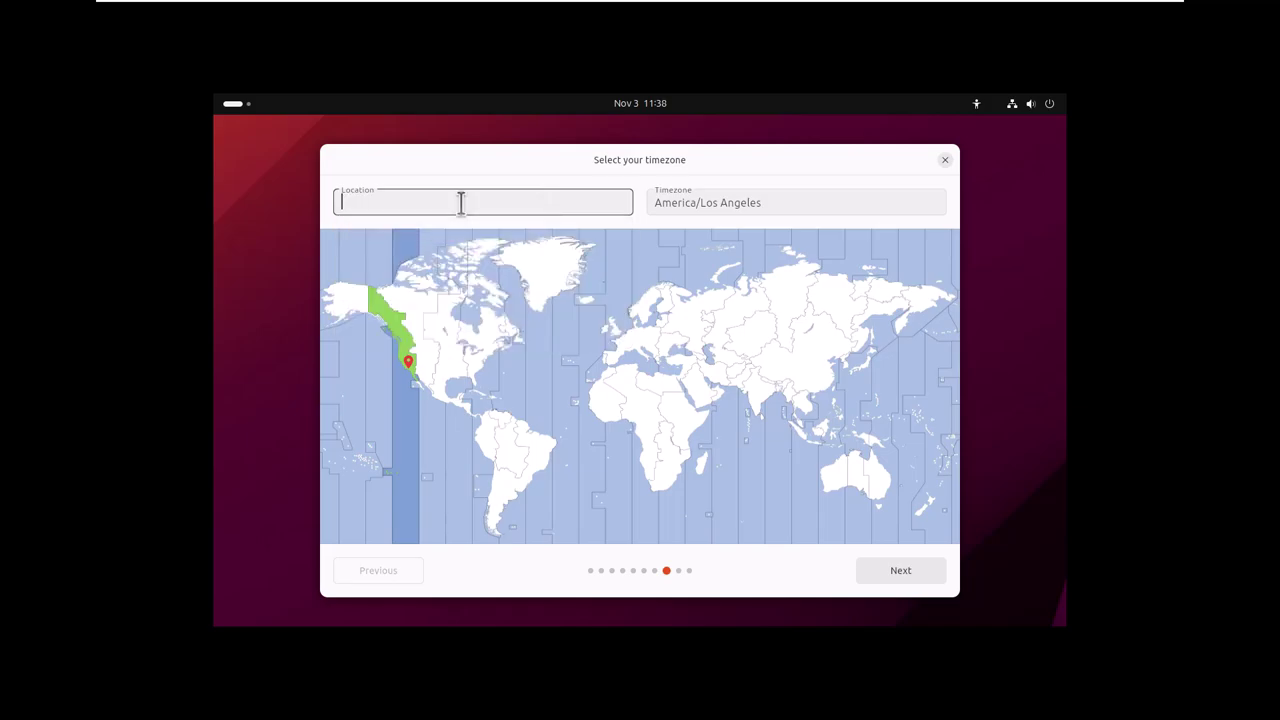
Try several time zones on the world map, pick one in the Greenland area, and continue to the account setup.
{"action": "left_click", "coordinate": [460, 282]}
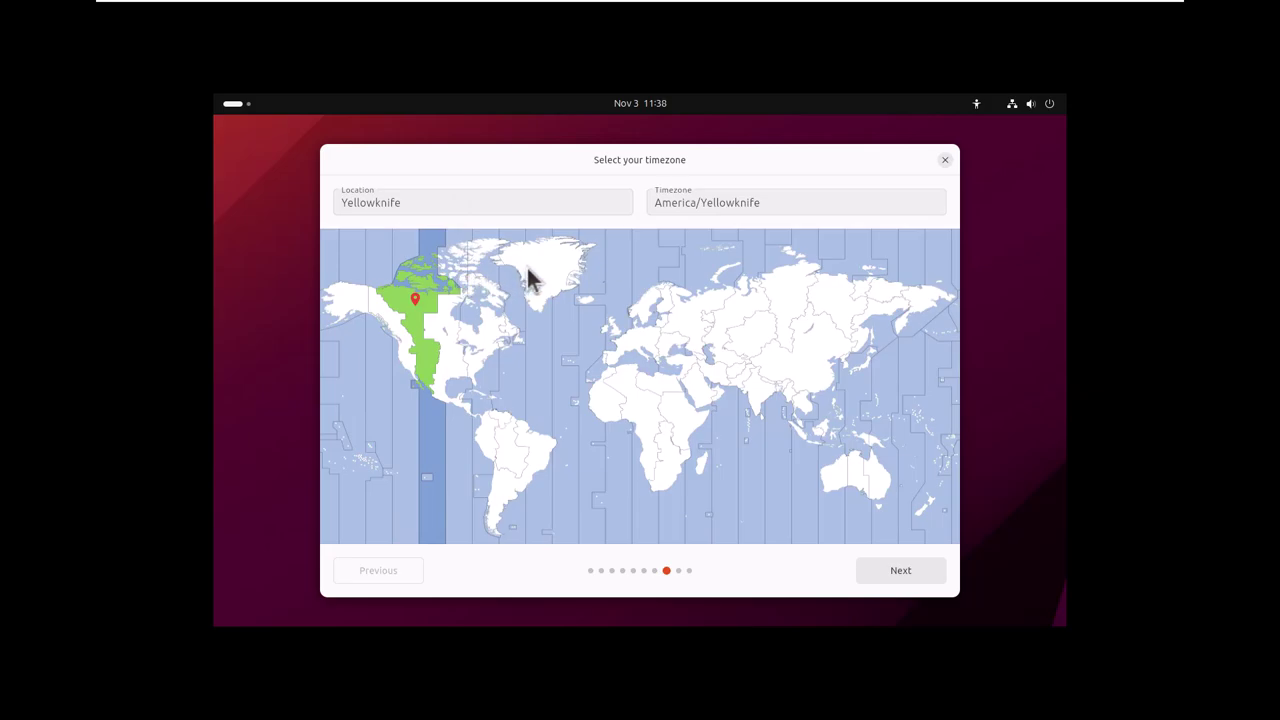
{"action": "left_click", "coordinate": [559, 259]}
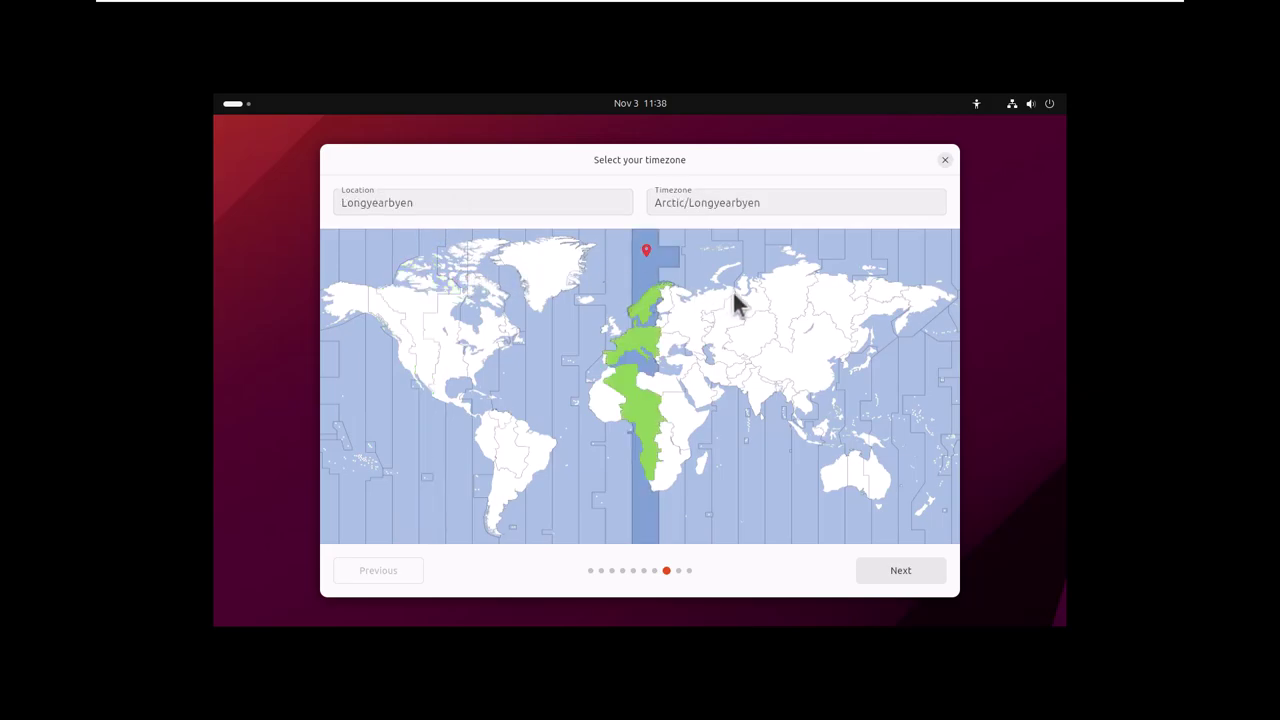
{"action": "left_click", "coordinate": [773, 300]}
{"action": "left_click", "coordinate": [724, 356]}
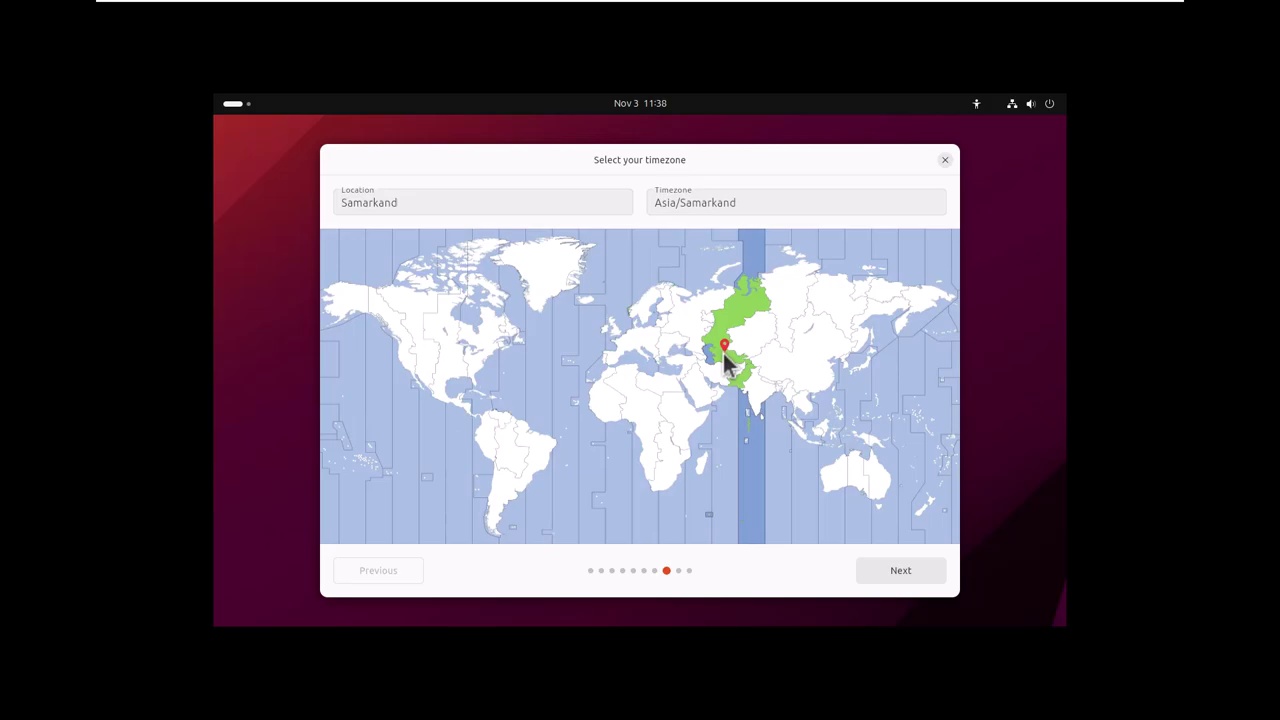
{"action": "left_click", "coordinate": [630, 391]}
{"action": "left_click", "coordinate": [471, 423]}
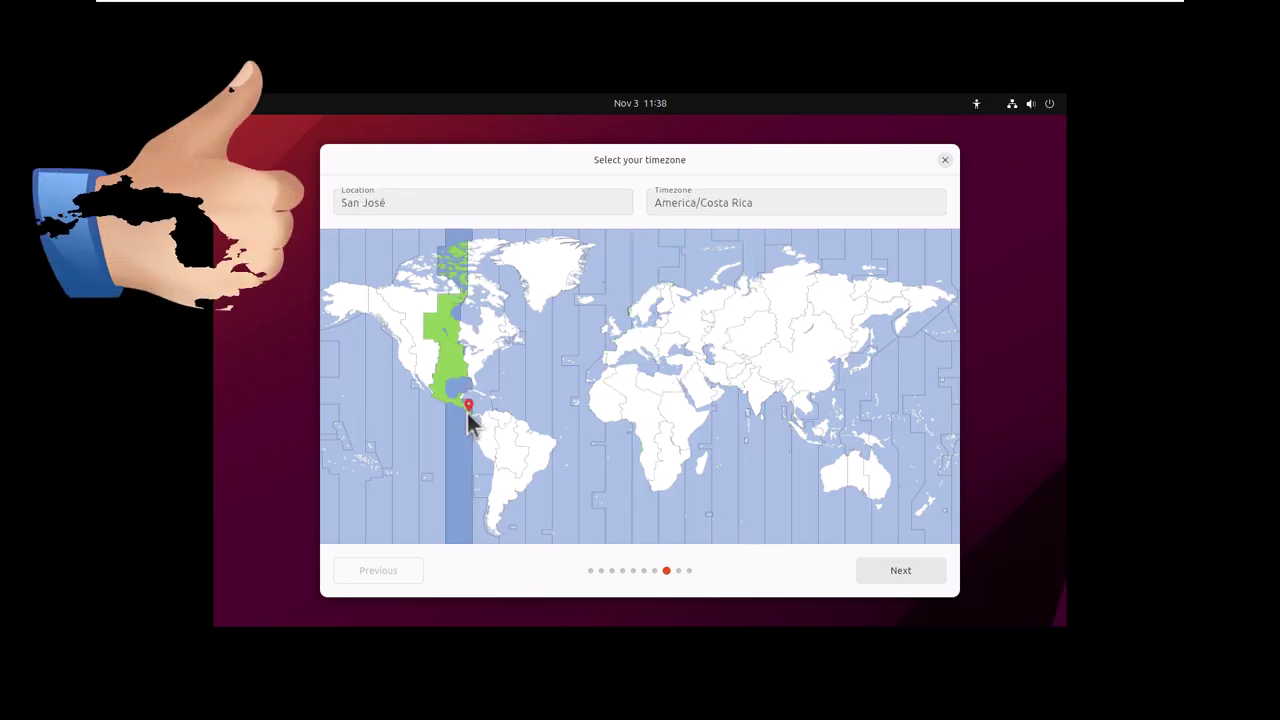
{"action": "left_click", "coordinate": [549, 293]}
{"action": "key", "text": "Return"}
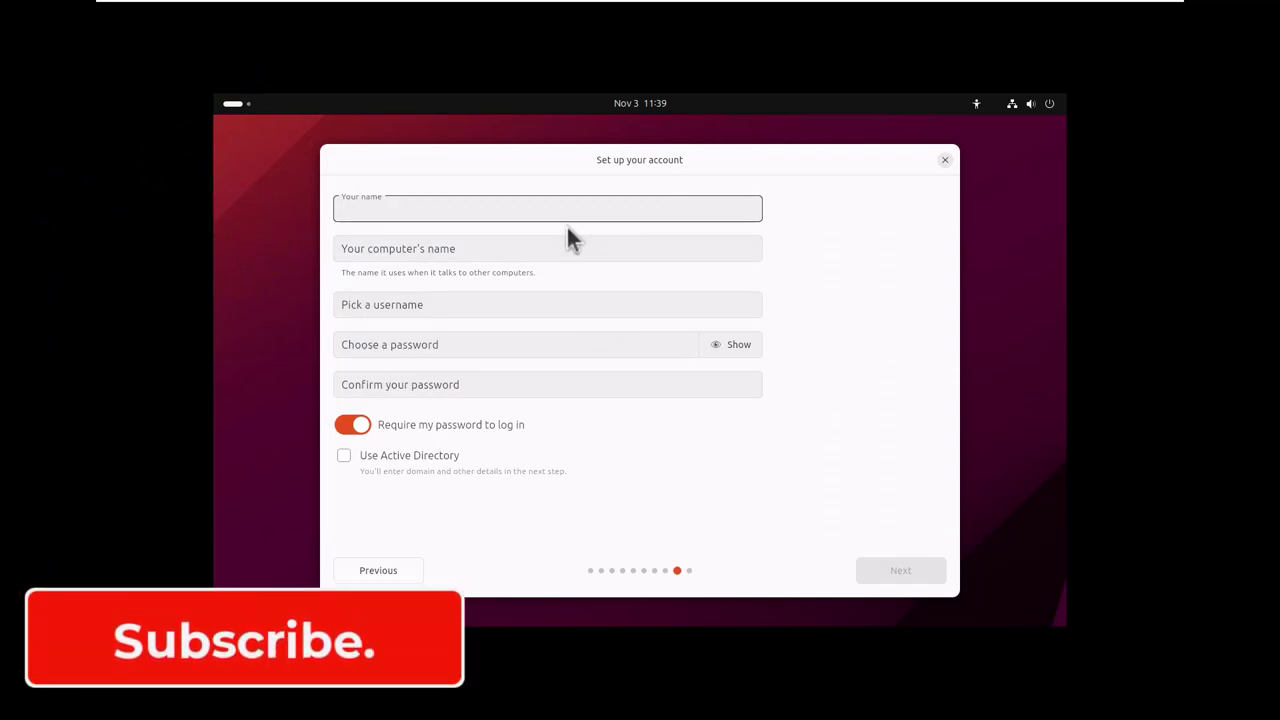
Enter techlistics as the account's display name and set the computer's name to ubuntu.
{"action": "type", "text": "techl"}
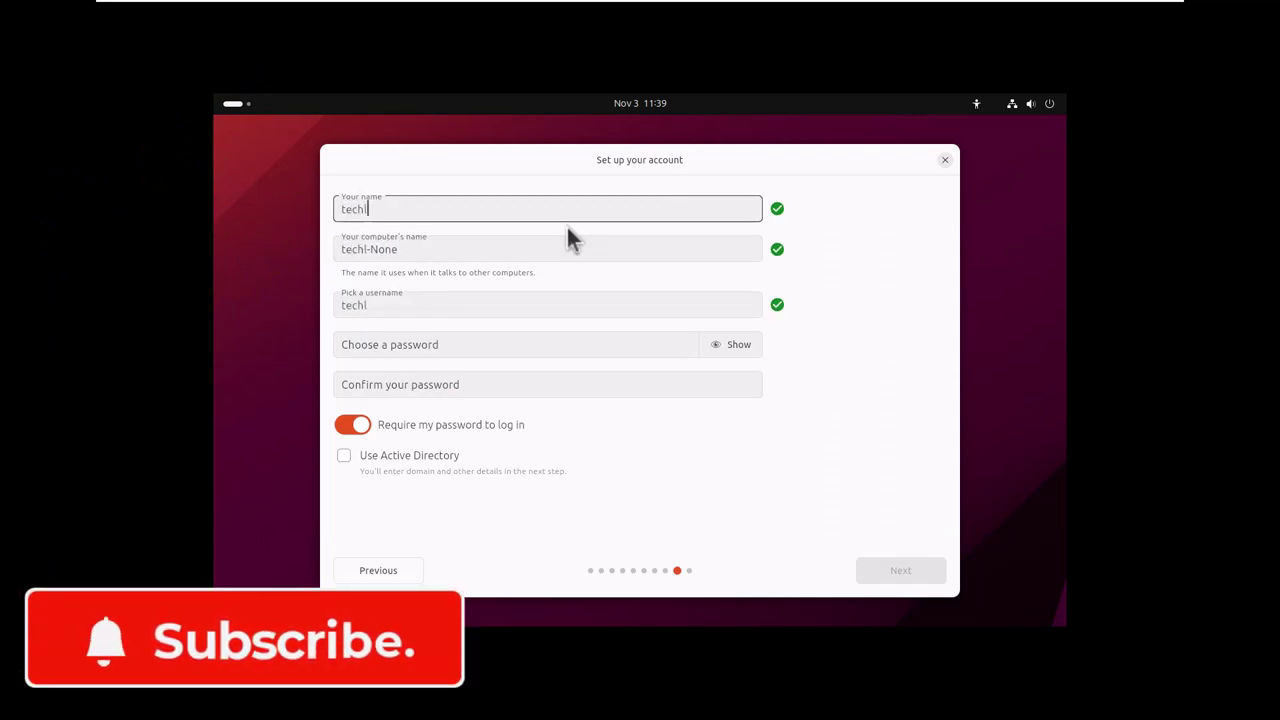
{"action": "type", "text": "istics"}
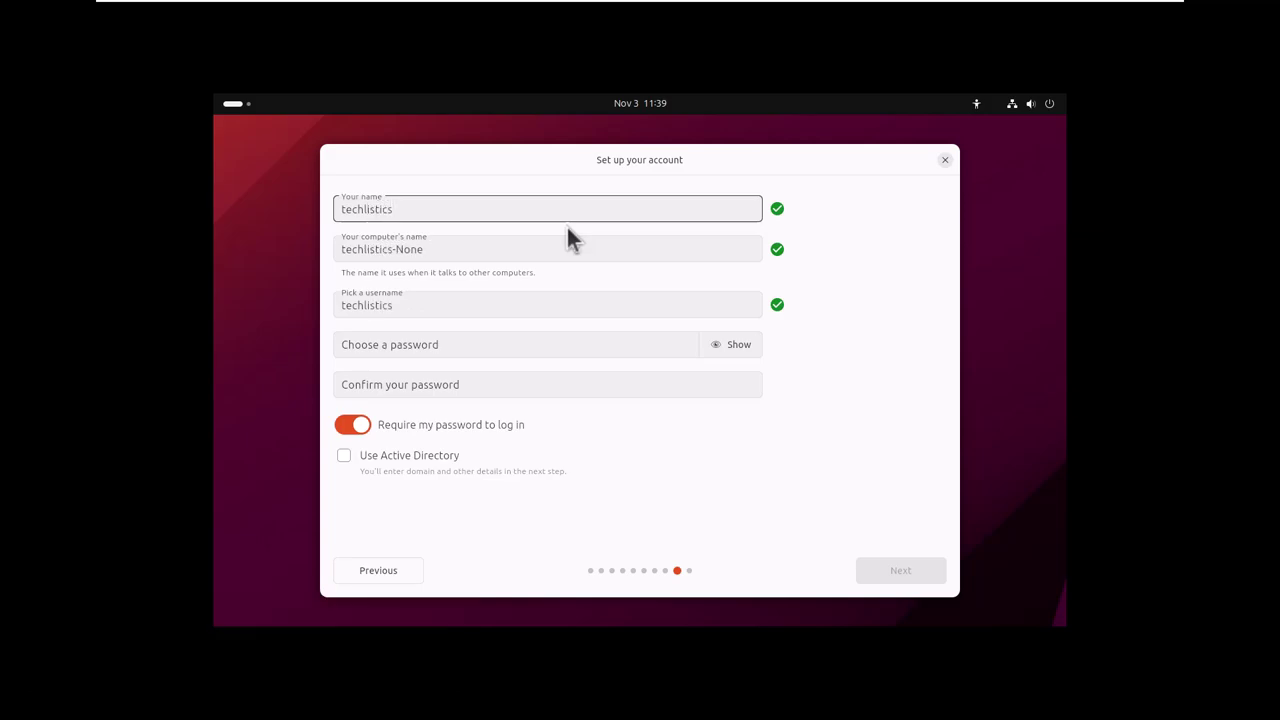
{"action": "left_click", "coordinate": [512, 247]}
{"action": "left_click", "coordinate": [512, 247]}
{"action": "key", "text": "BackSpace"}
{"action": "key", "text": "BackSpace"}
{"action": "key", "text": "BackSpace"}
{"action": "key", "text": "BackSpace"}
{"action": "key", "text": "BackSpace"}
{"action": "key", "text": "BackSpace"}
{"action": "key", "text": "BackSpace"}
{"action": "key", "text": "BackSpace"}
{"action": "key", "text": "BackSpace"}
{"action": "key", "text": "BackSpace"}
{"action": "key", "text": "BackSpace"}
{"action": "key", "text": "BackSpace"}
{"action": "key", "text": "BackSpace"}
{"action": "key", "text": "BackSpace"}
{"action": "key", "text": "BackSpace"}
{"action": "key", "text": "BackSpace"}
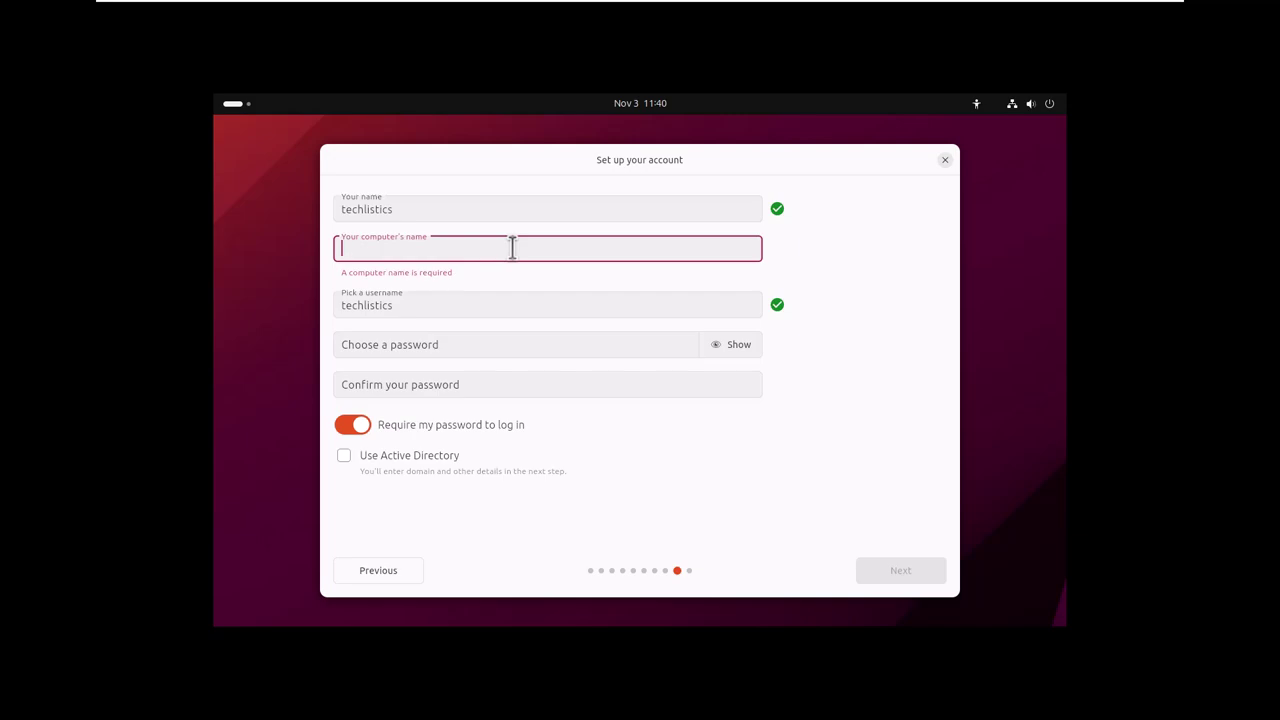
{"action": "type", "text": "t"}
{"action": "key", "text": "BackSpace"}
{"action": "type", "text": "ubuntu"}
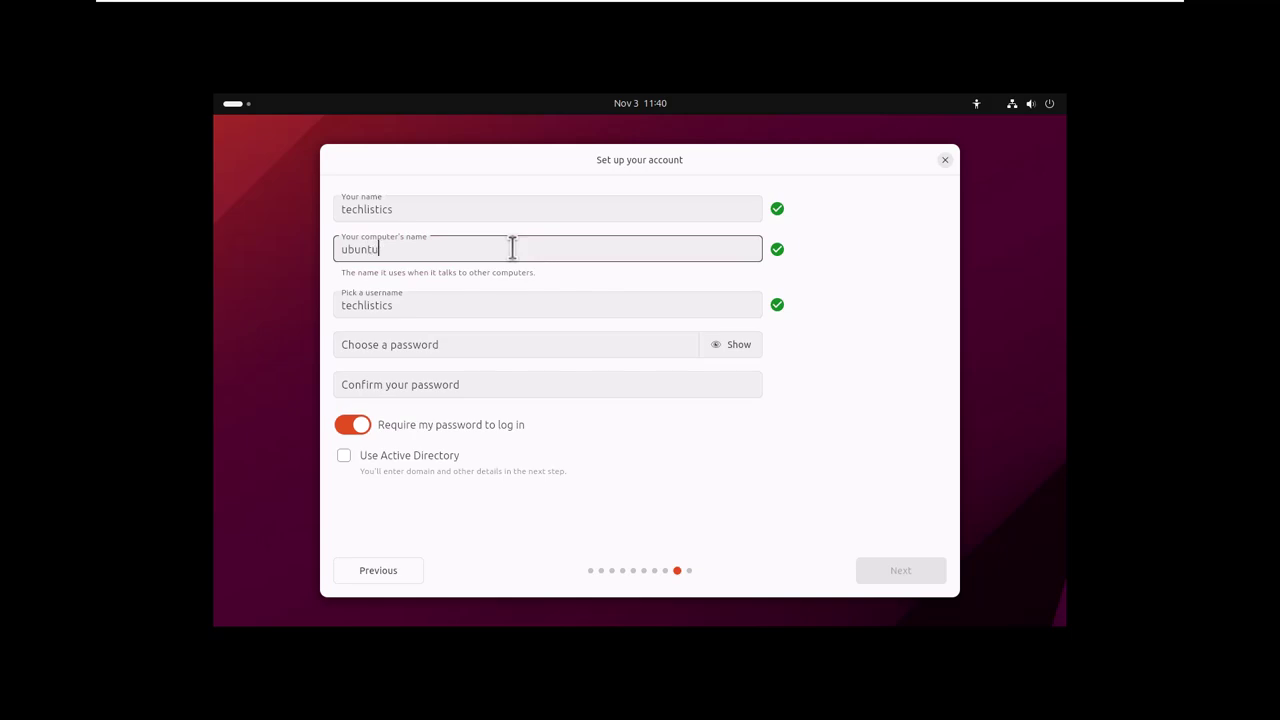
Replace the suggested username with autodidact.
{"action": "left_click", "coordinate": [470, 305]}
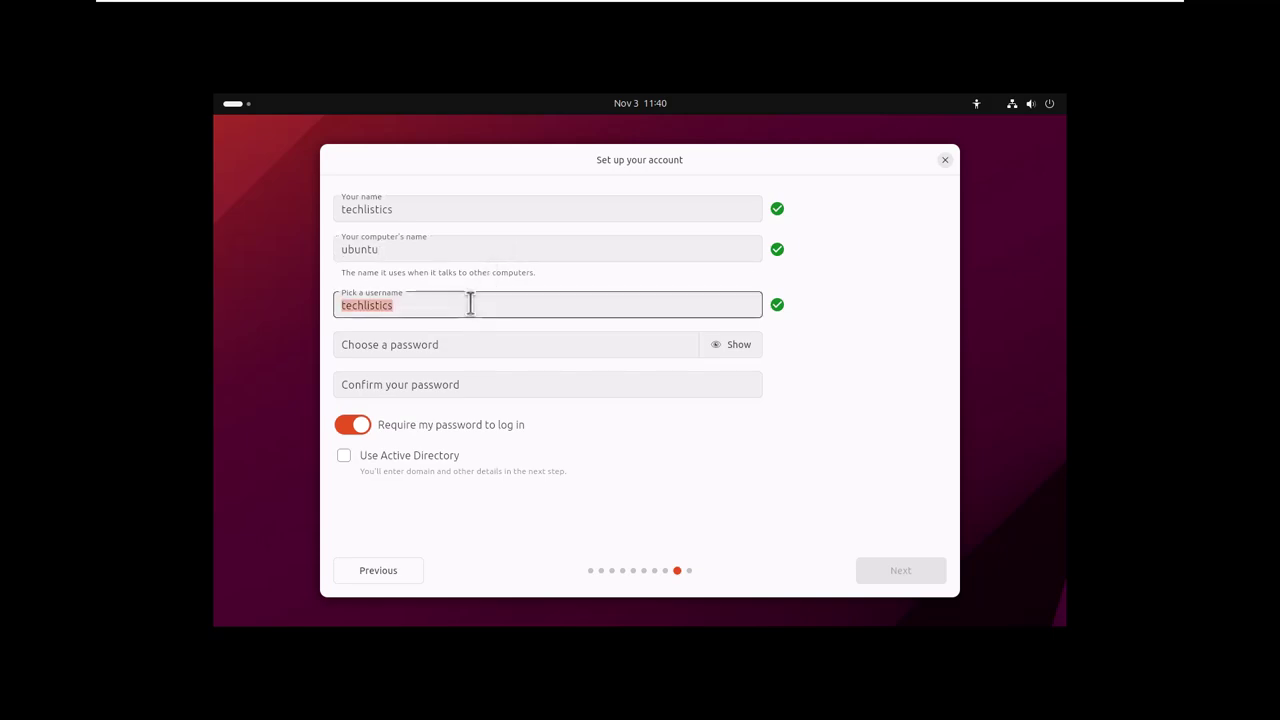
{"action": "key", "text": "BackSpace"}
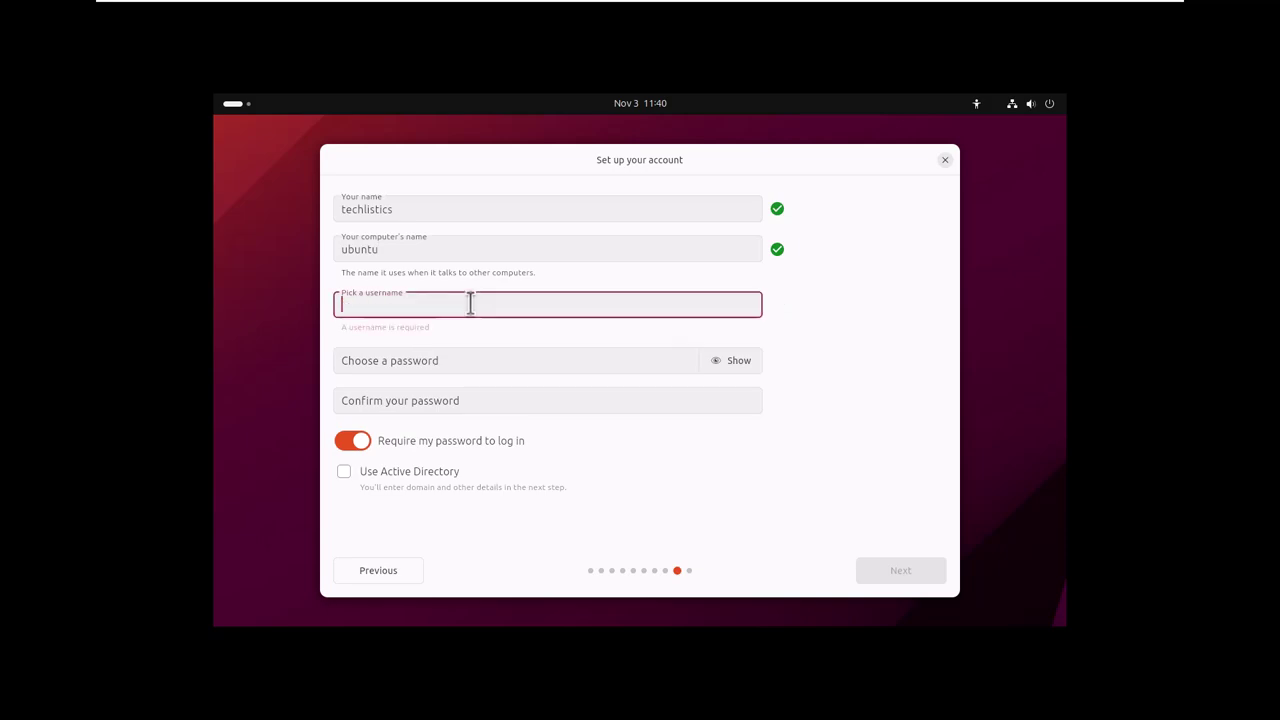
{"action": "type", "text": "aut"}
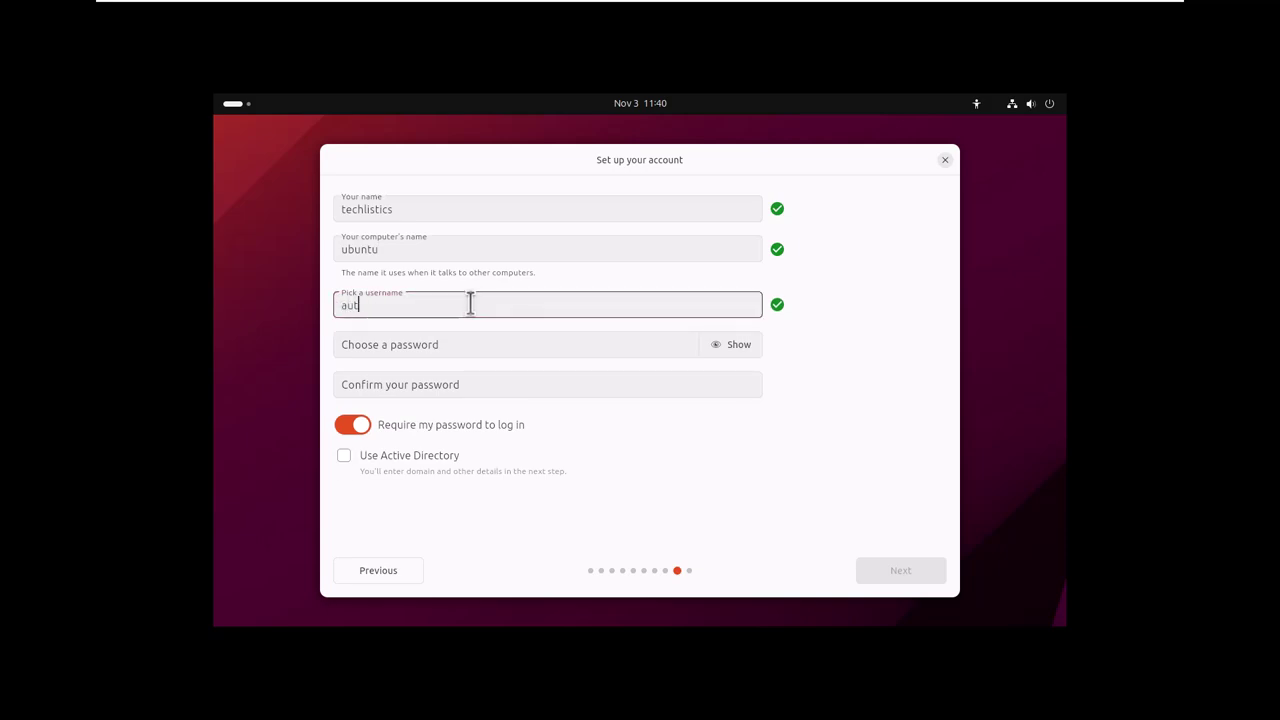
{"action": "type", "text": "odidact"}
Enter the account password and repeat it in the confirmation field.
{"action": "left_click", "coordinate": [466, 343]}
{"action": "type", "text": "•••••"}
{"action": "key", "text": "Tab"}
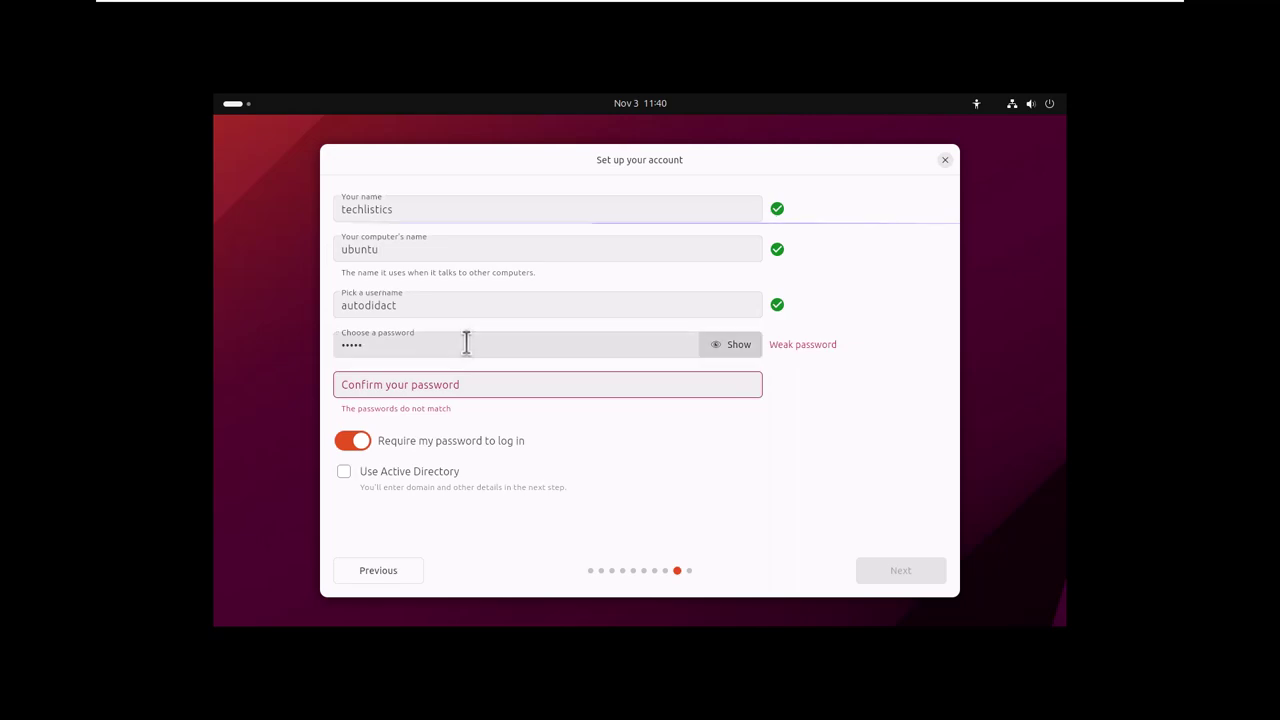
{"action": "key", "text": "Tab"}
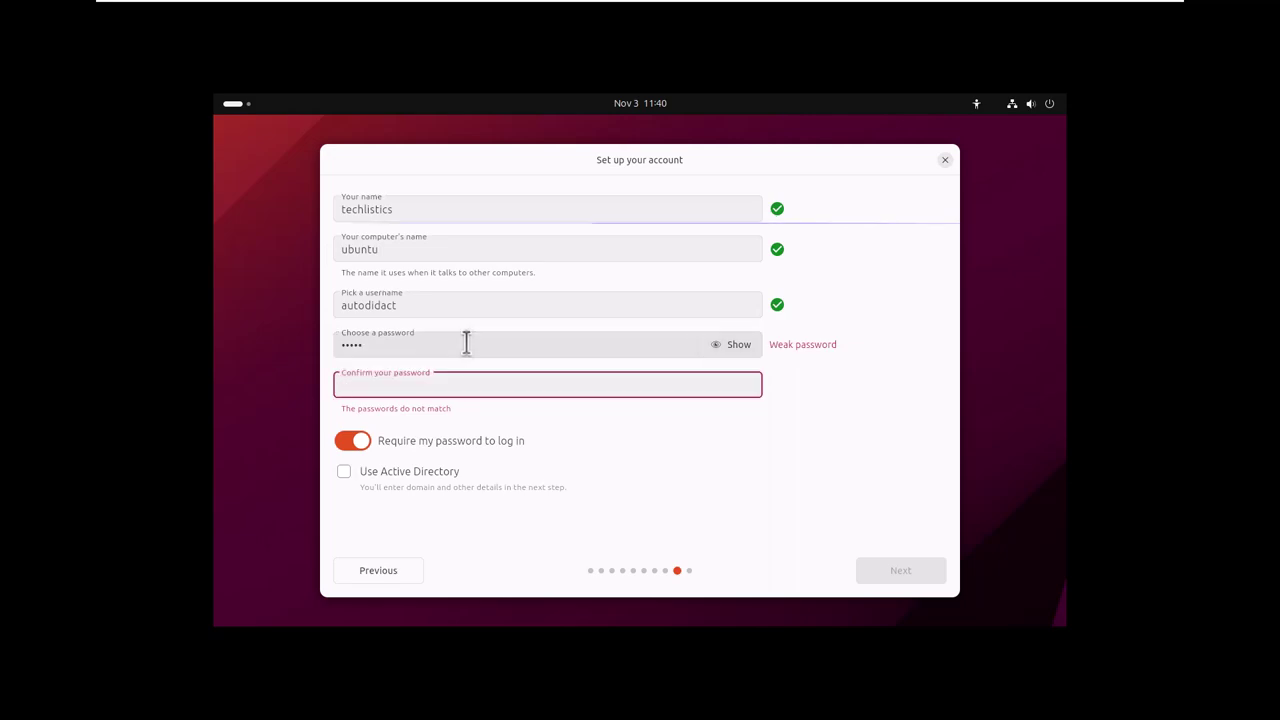
{"action": "type", "text": "••••"}
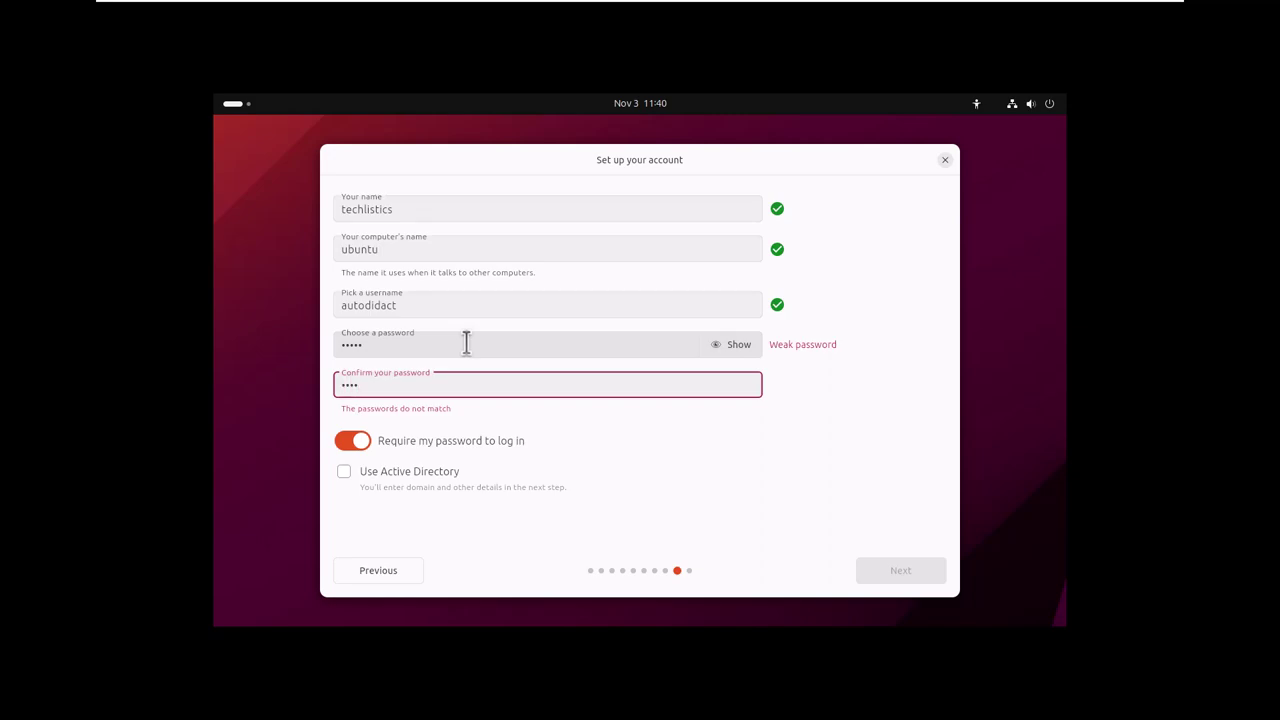
{"action": "type", "text": "•"}
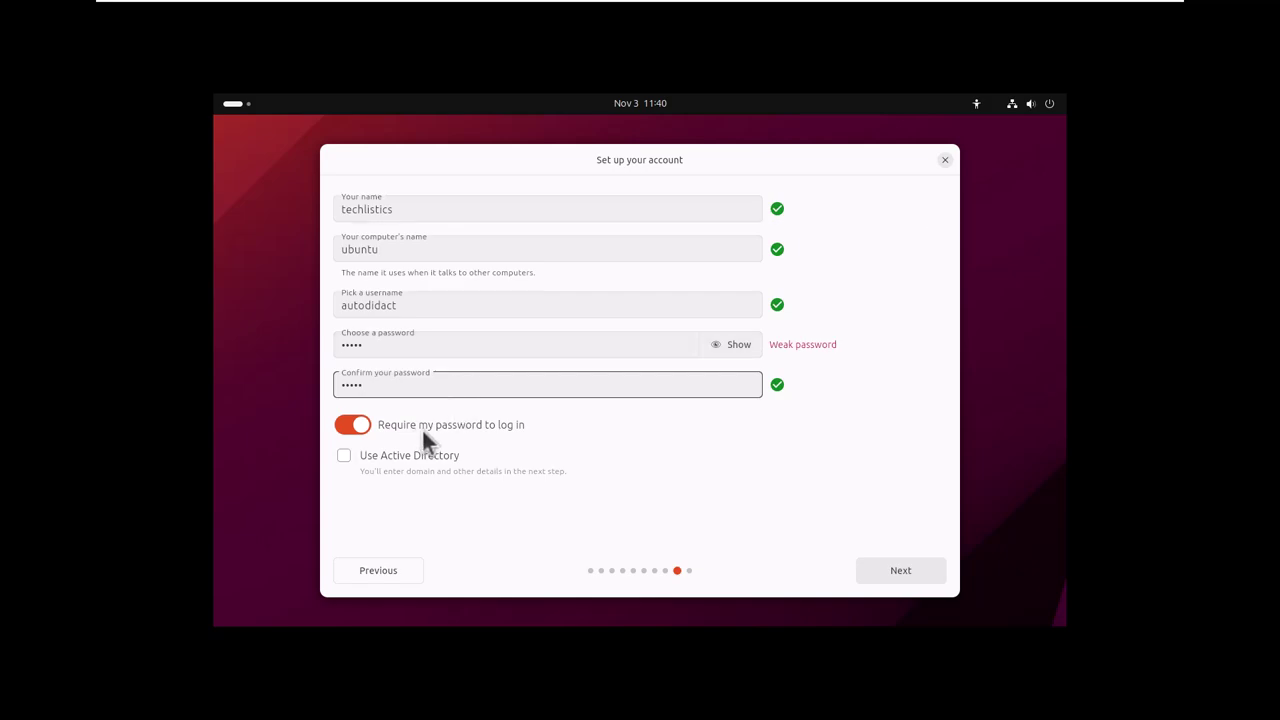
Turn the password requirement at login off and back on, and continue to the theme selection.
{"action": "left_click", "coordinate": [349, 427]}
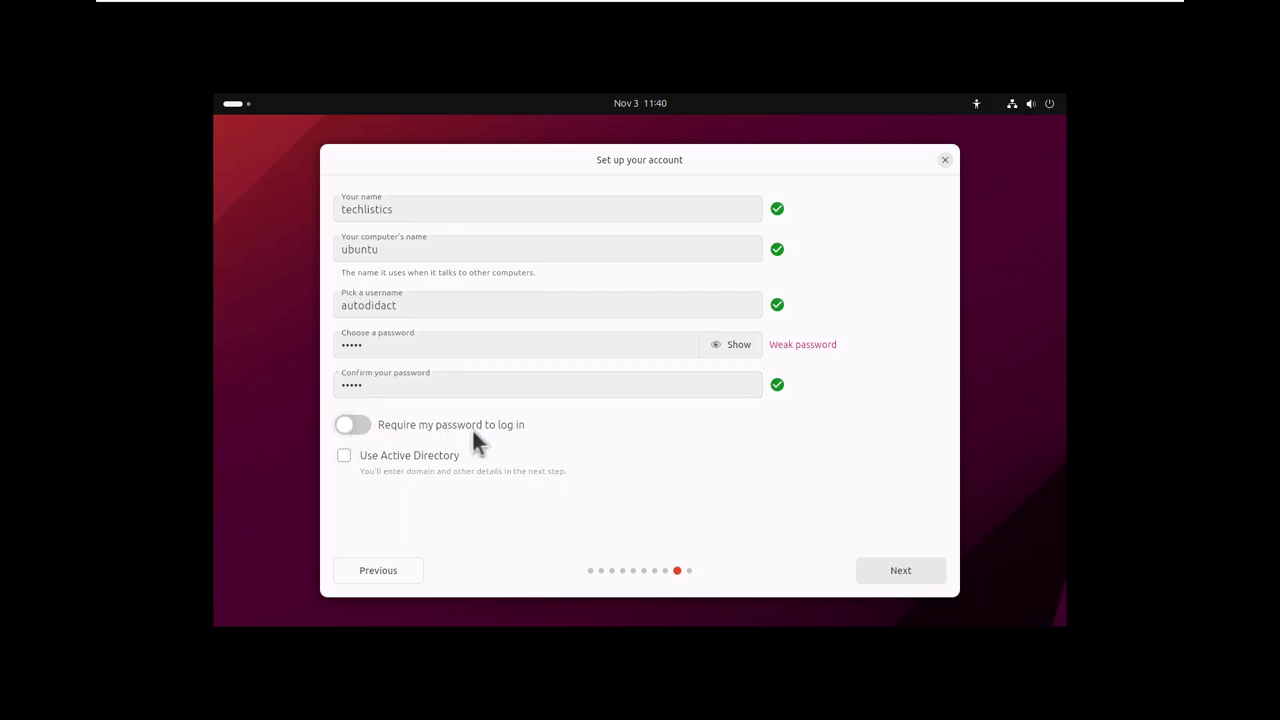
{"action": "left_click", "coordinate": [365, 427]}
{"action": "left_click", "coordinate": [901, 569]}
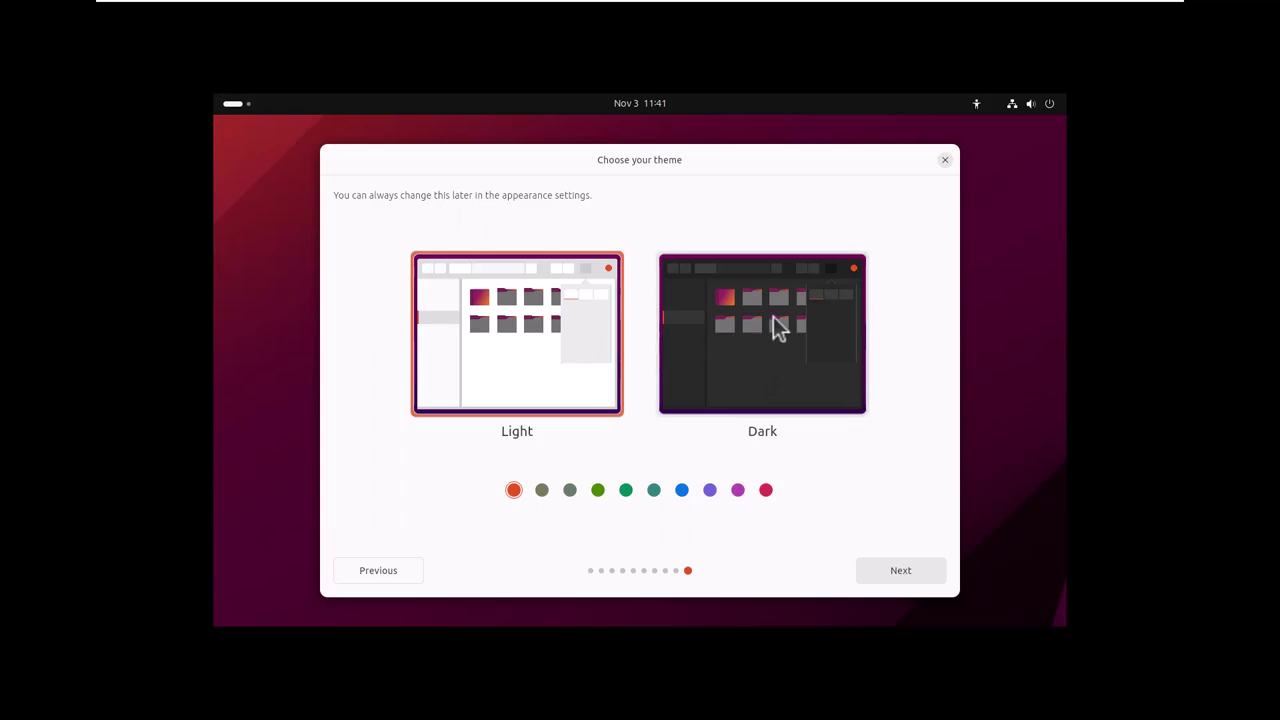
Try the Dark theme, set the accent colour to crimson, choose the Light theme, and continue with the installation.
{"action": "left_click", "coordinate": [769, 394]}
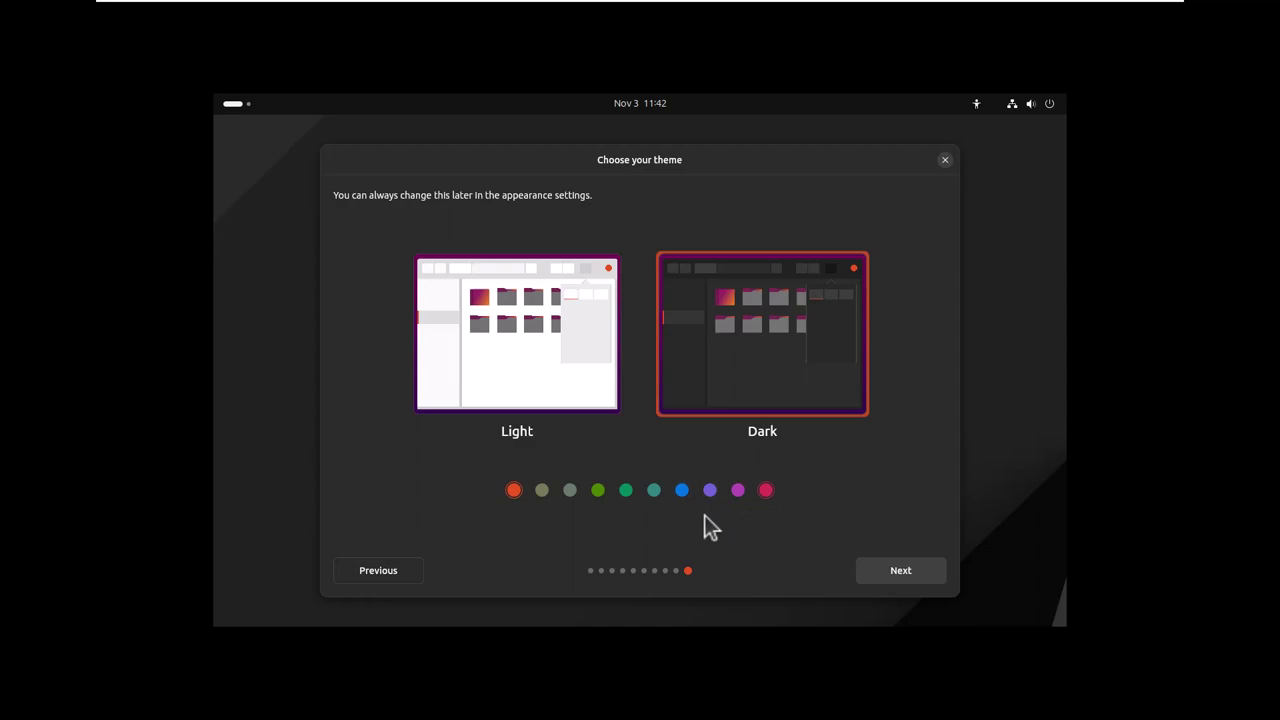
{"action": "key", "text": "space"}
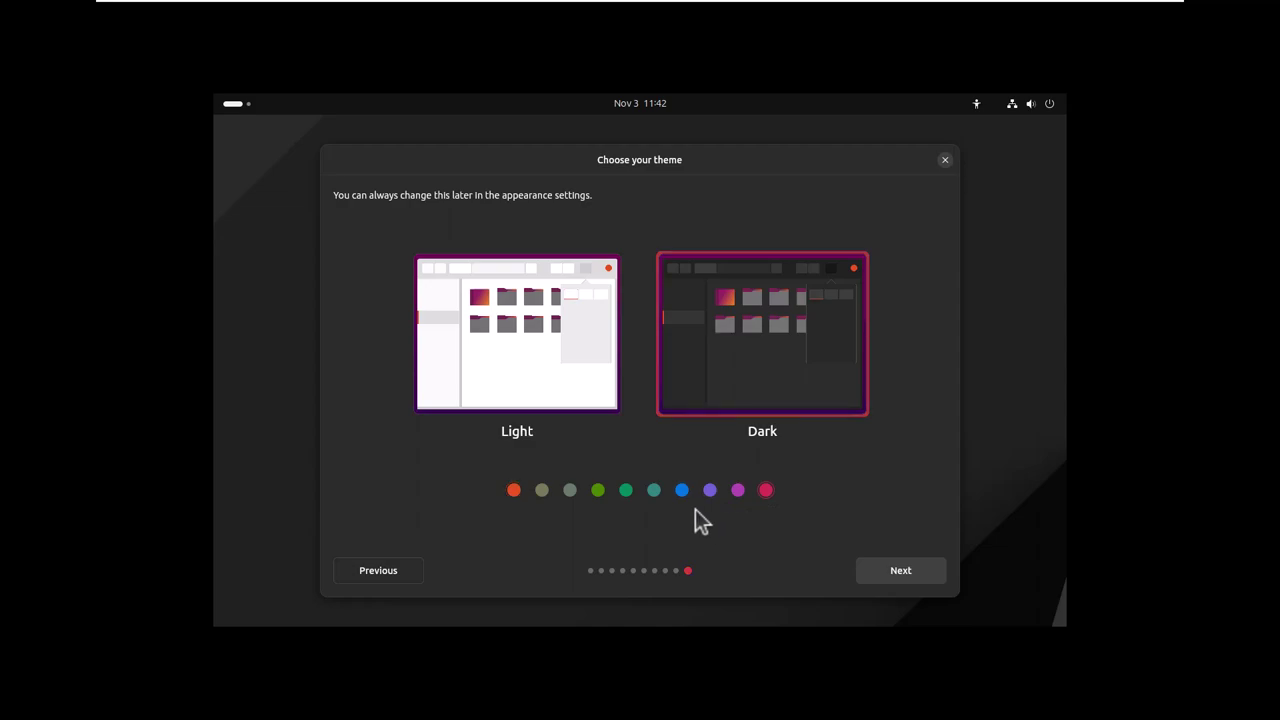
{"action": "left_click", "coordinate": [545, 358]}
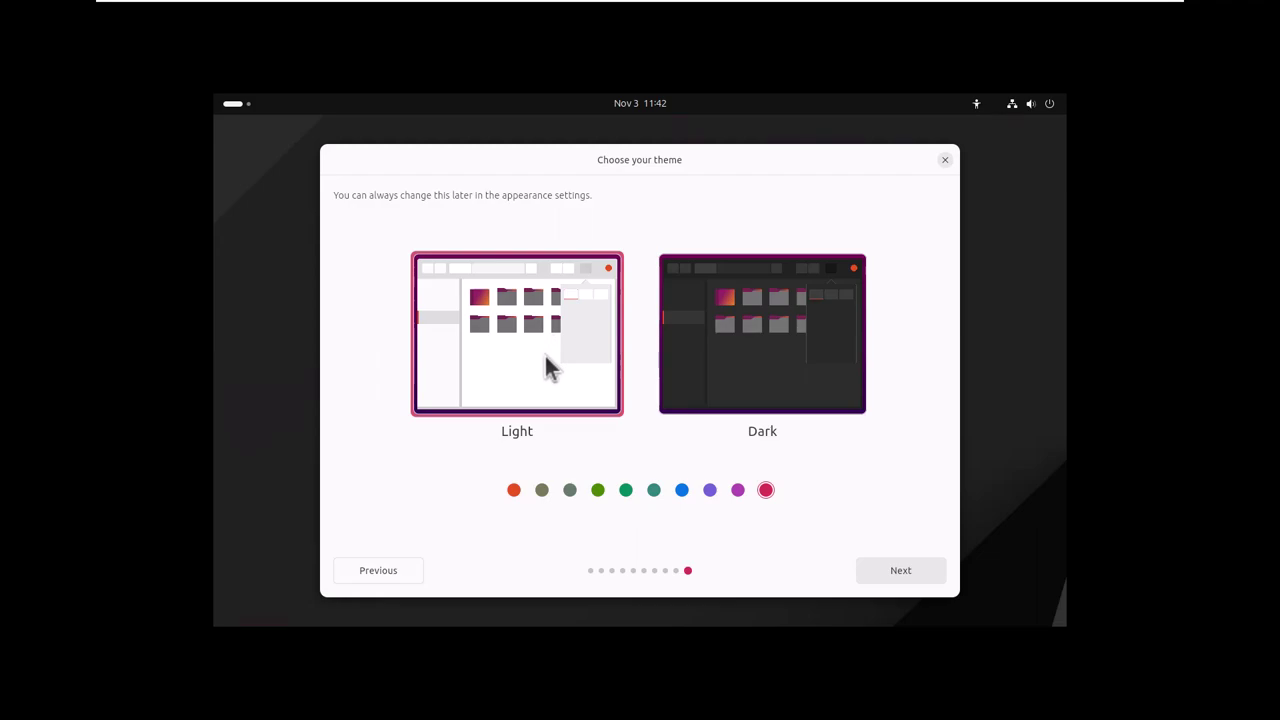
{"action": "left_click", "coordinate": [904, 570]}
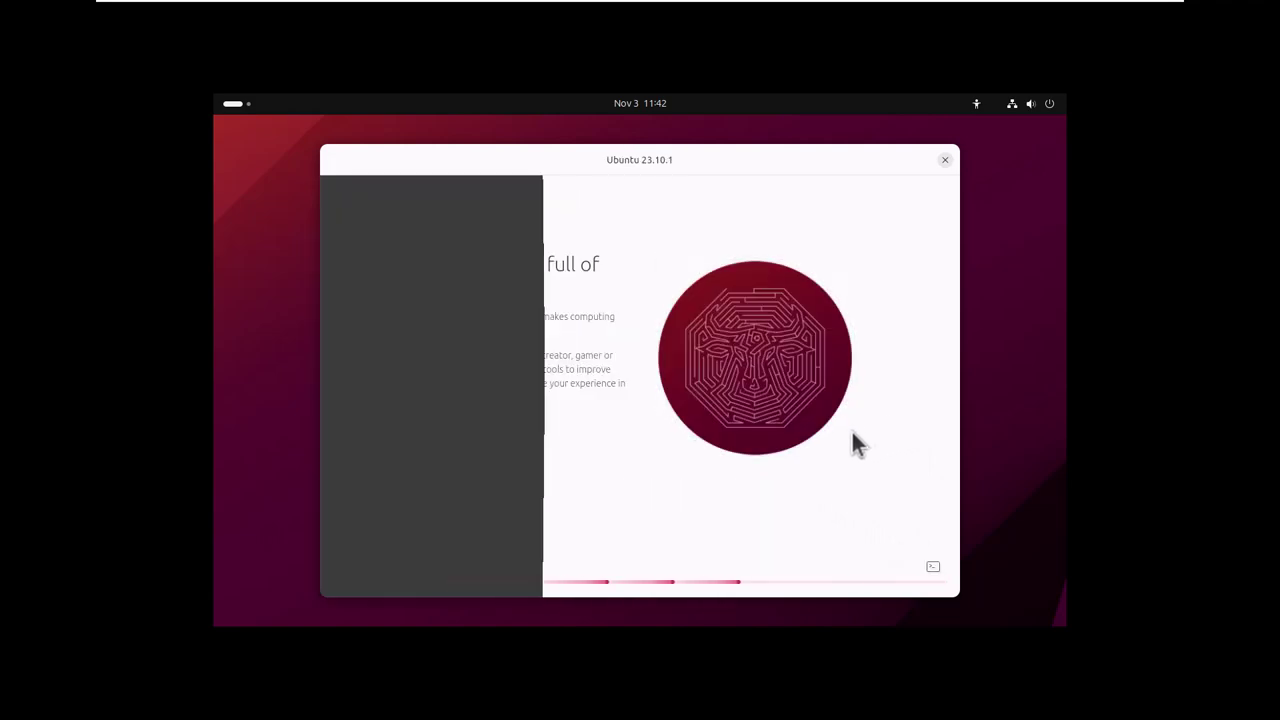
Examine the installation log while the system installs, switching between it and the slideshow.
{"action": "left_click", "coordinate": [813, 444]}
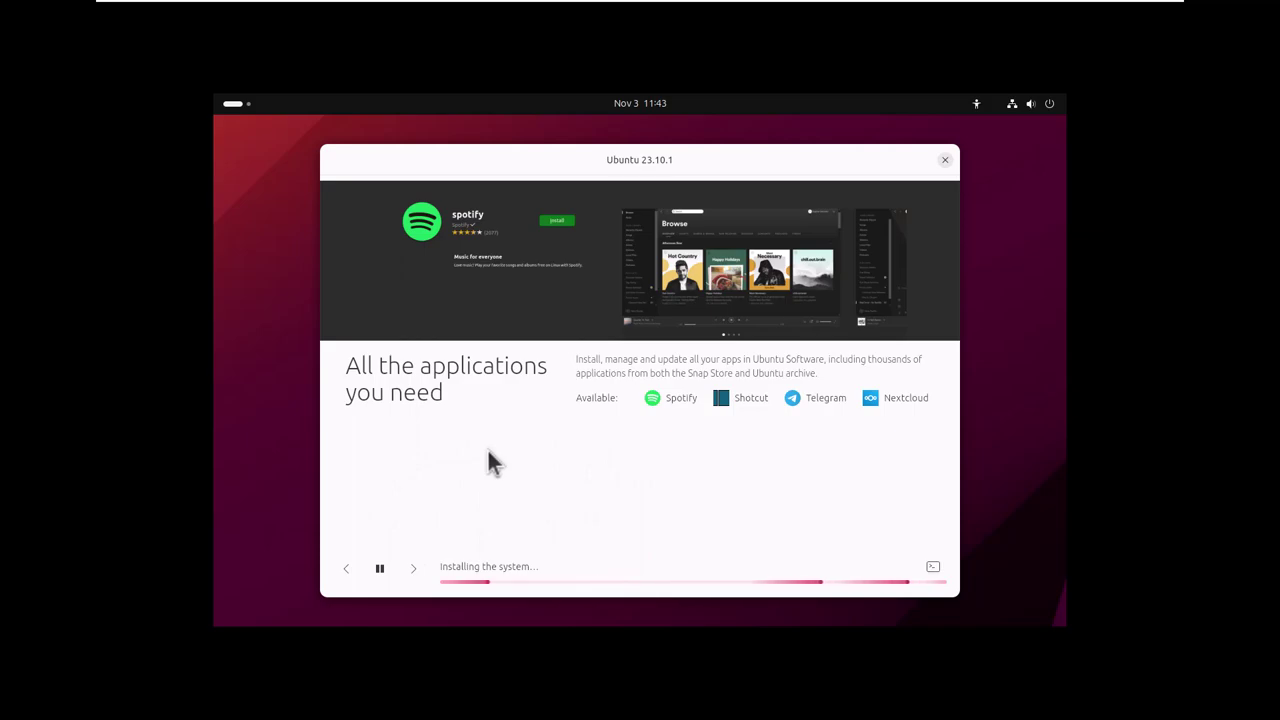
{"action": "left_click", "coordinate": [932, 568]}
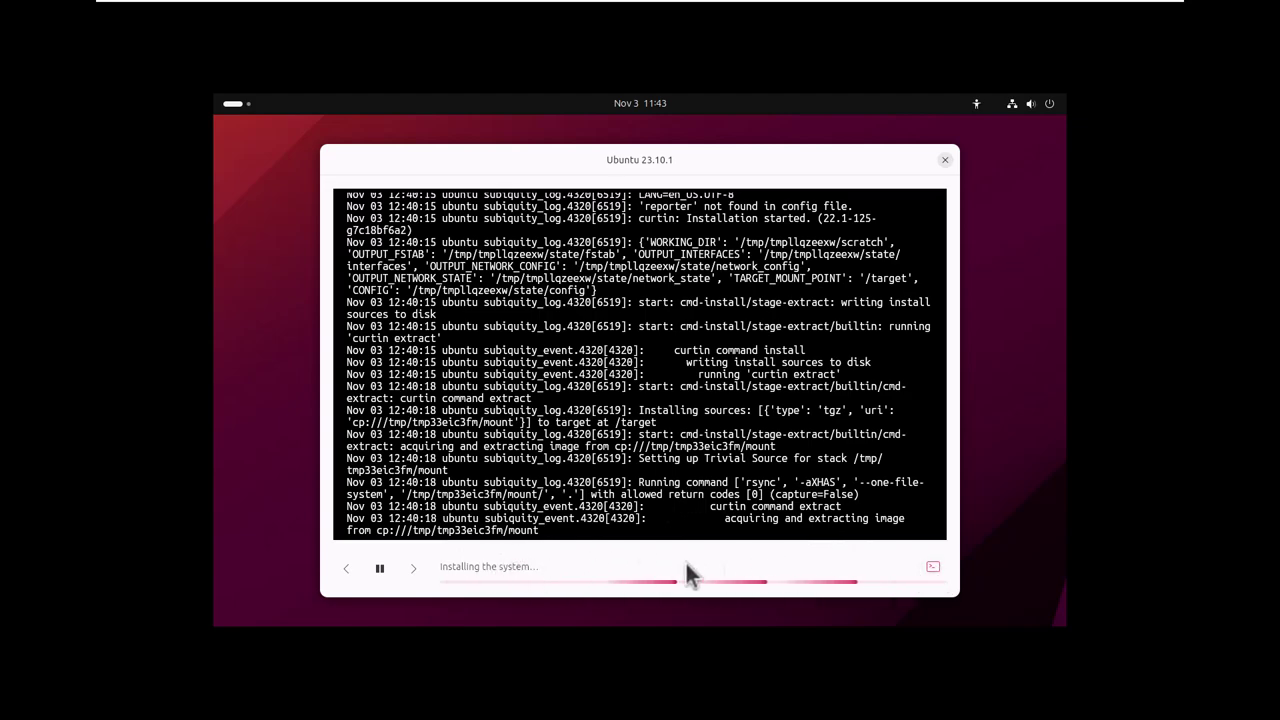
{"action": "left_click", "coordinate": [933, 567]}
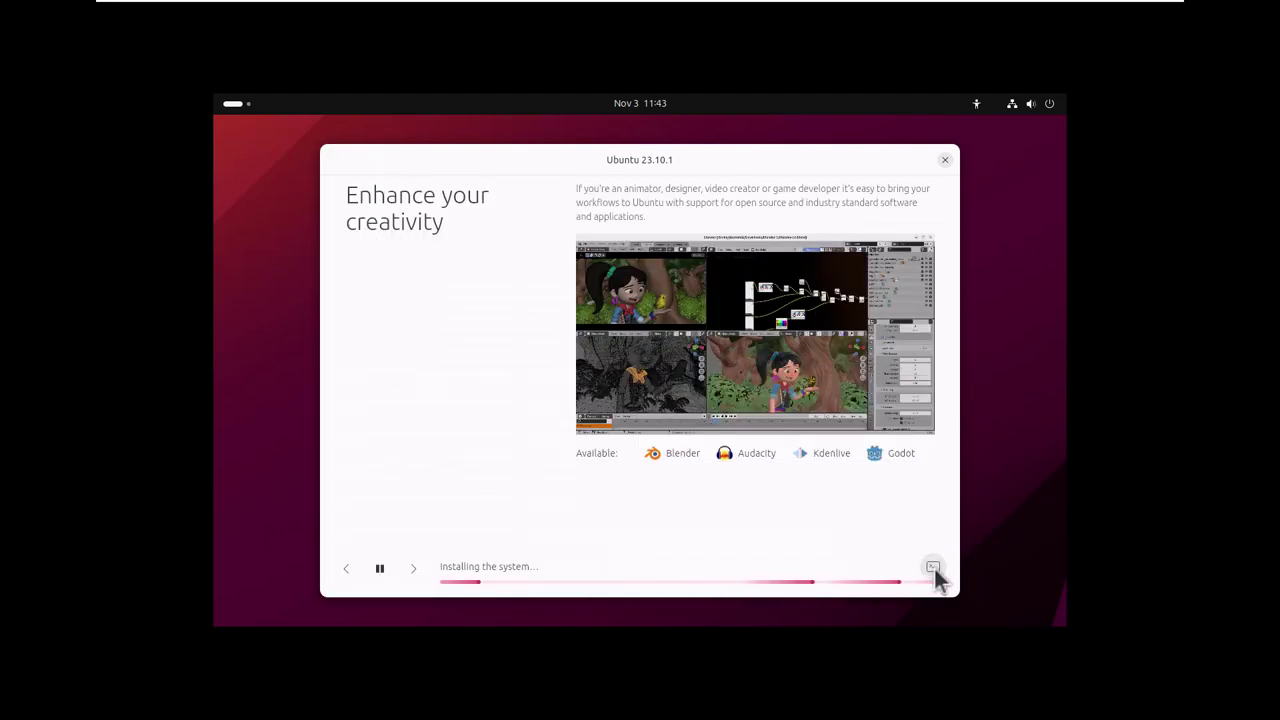
{"action": "left_click", "coordinate": [933, 567]}
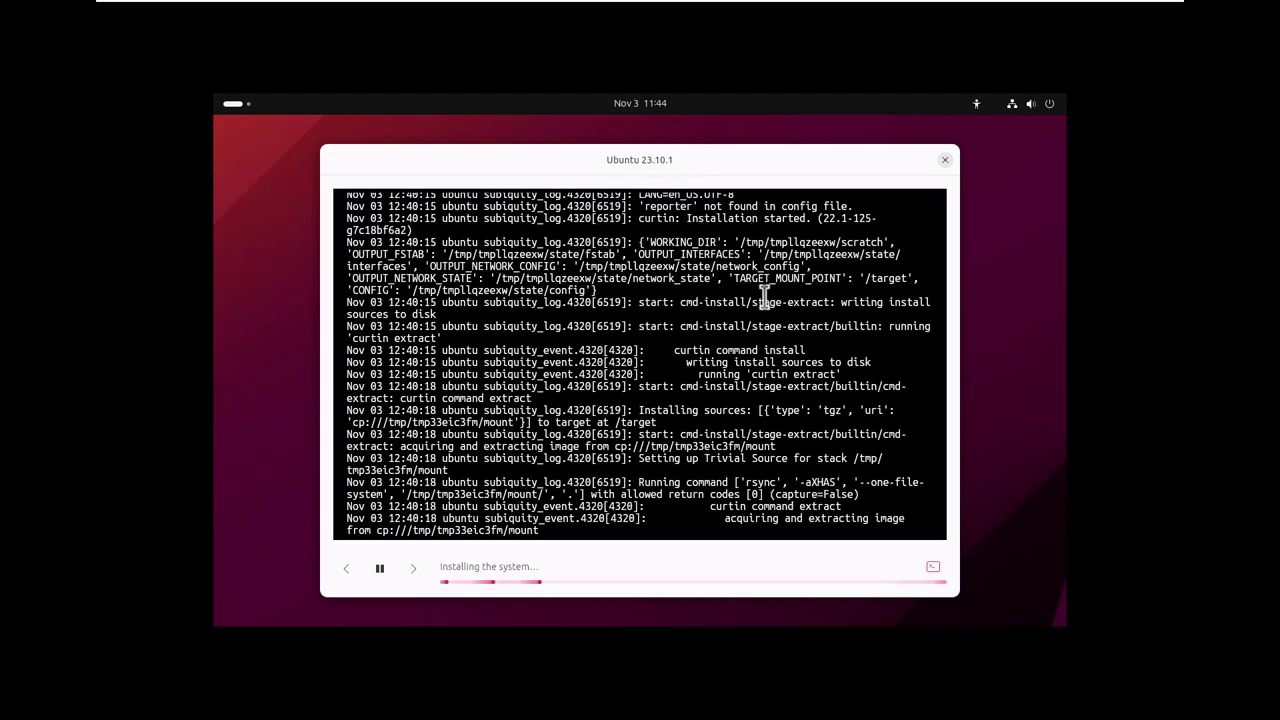
{"action": "left_click", "coordinate": [933, 567]}
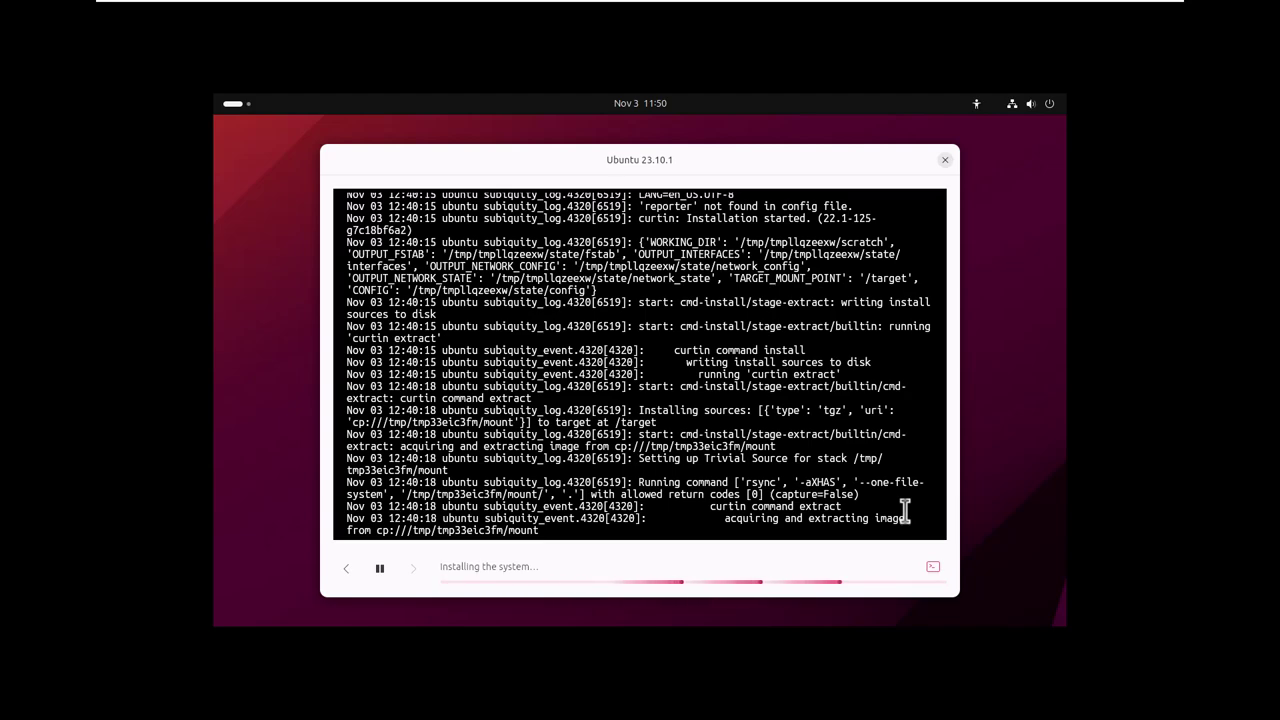
Follow the remaining installation progress in the log and the slideshow until the installation completes.
{"action": "left_click", "coordinate": [969, 521]}
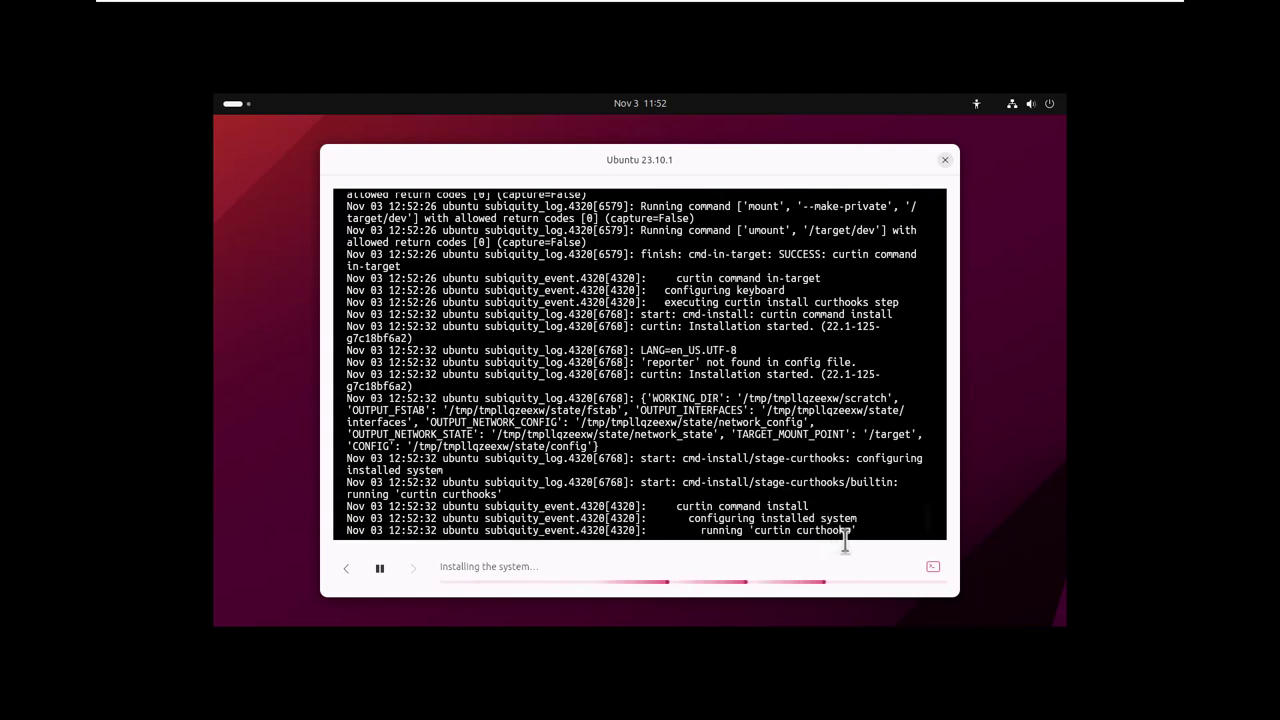
{"action": "left_click", "coordinate": [933, 568]}
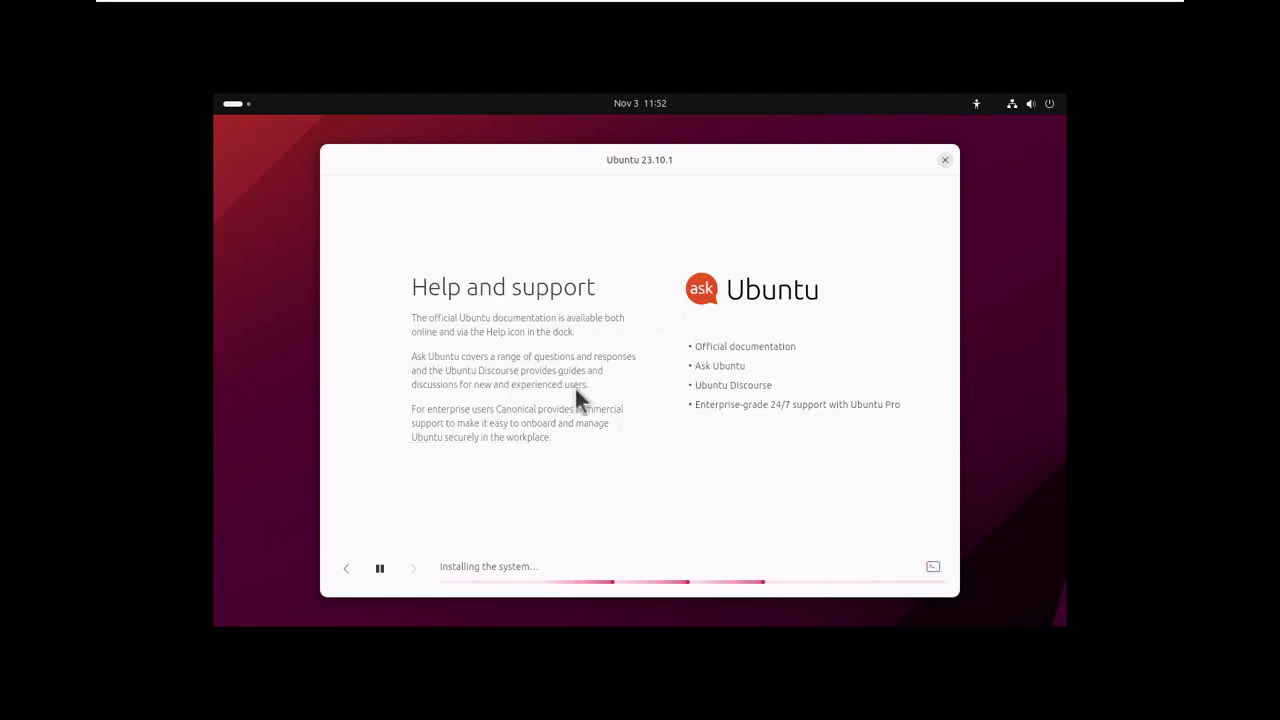
{"action": "left_click", "coordinate": [933, 567]}
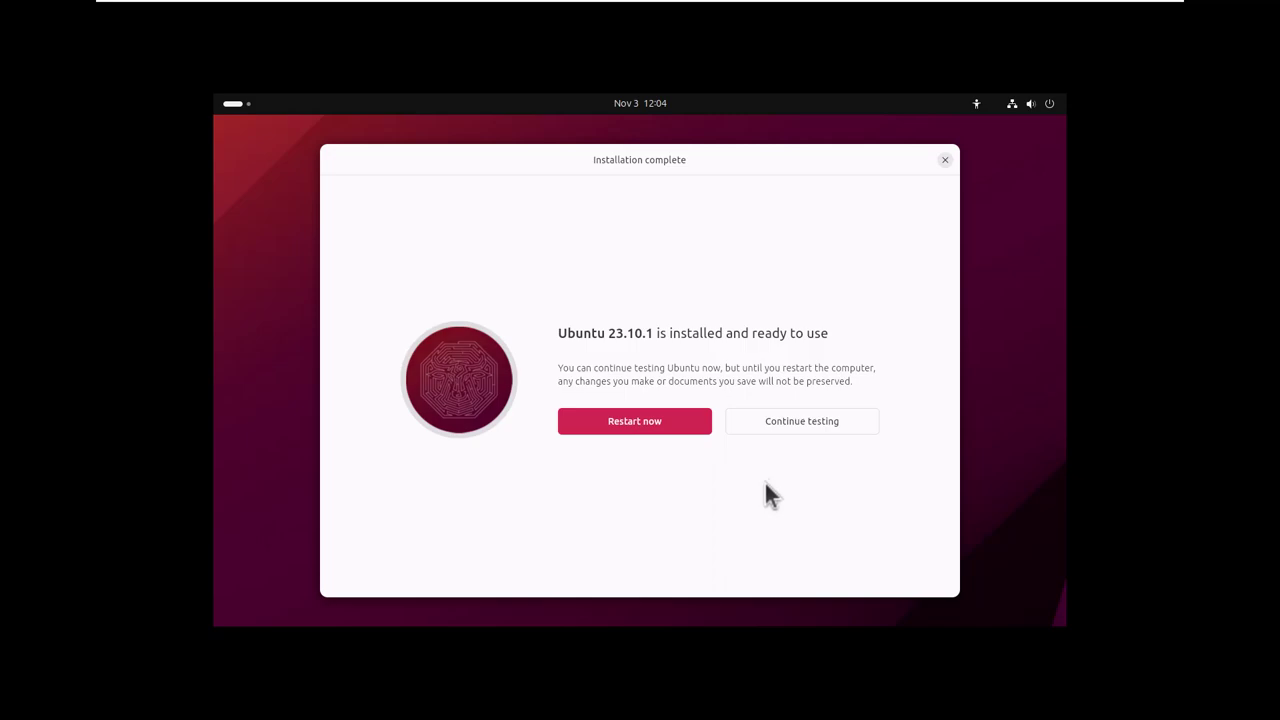
Remove the CD/DVD (SATA) drive from the virtual machine's hardware settings and restart the newly installed system.
{"action": "mouse_move", "coordinate": [489, 3]}
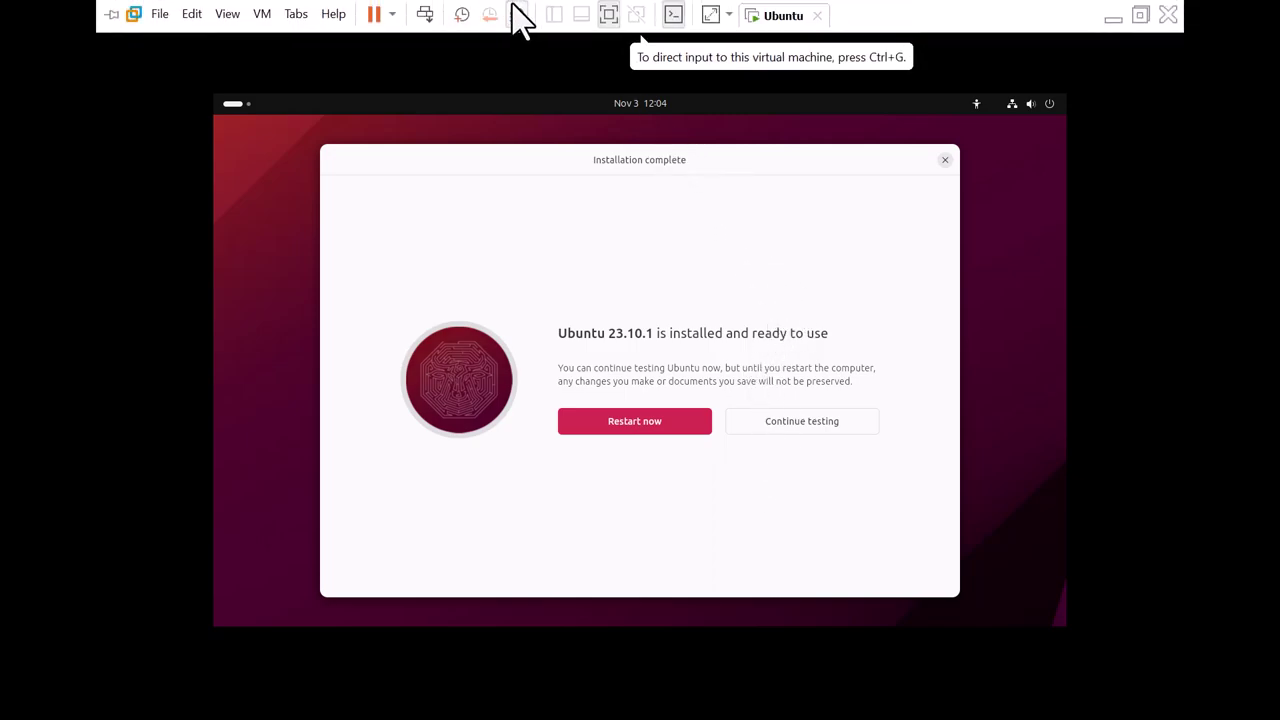
{"action": "left_click", "coordinate": [262, 14]}
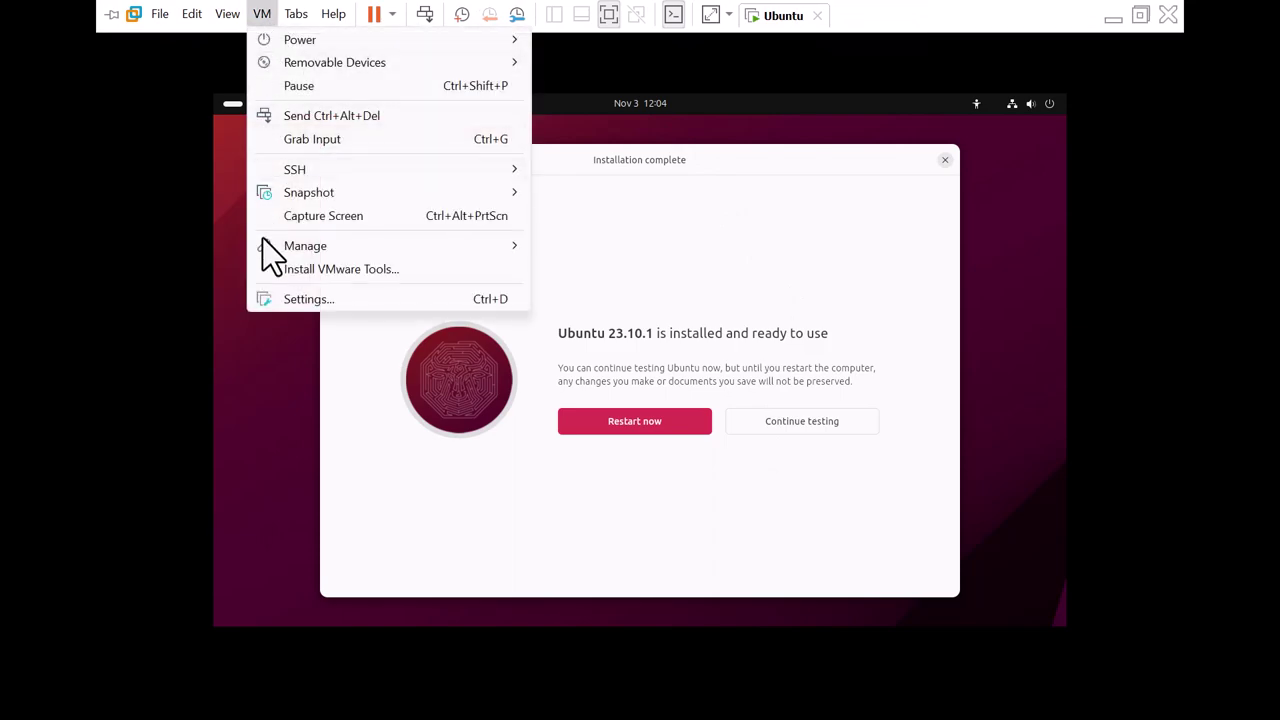
{"action": "left_click", "coordinate": [288, 304]}
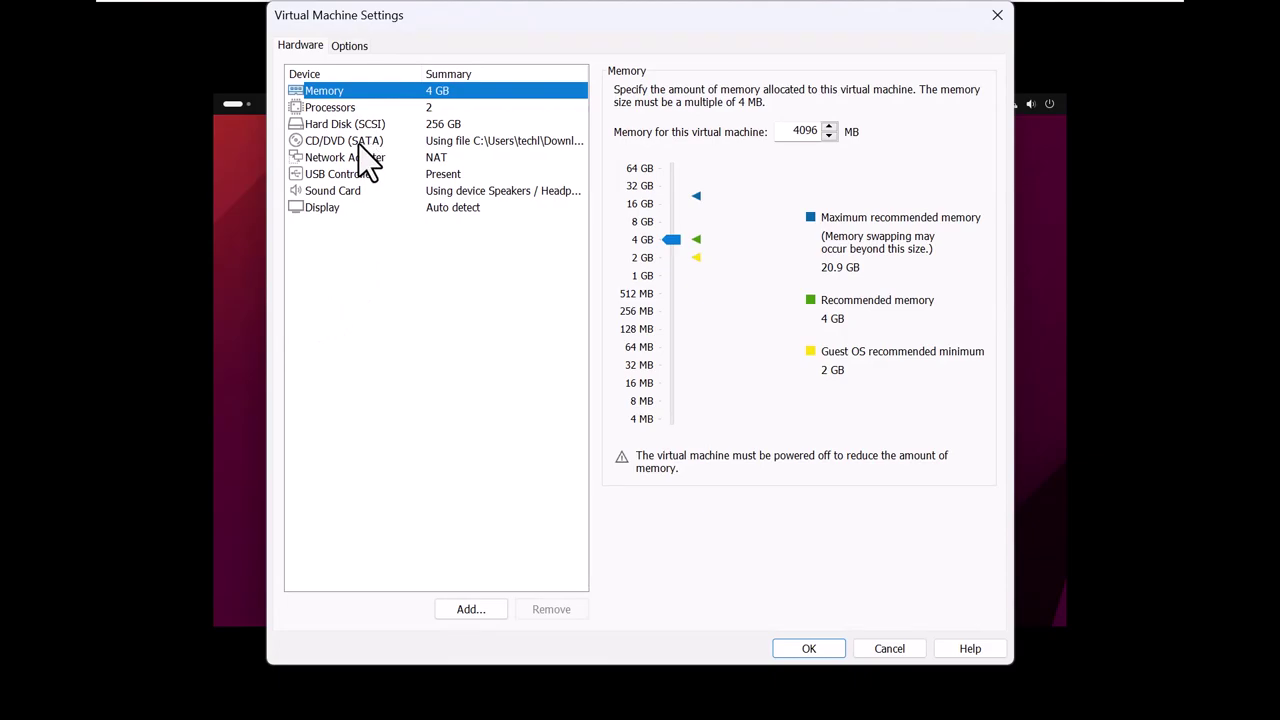
{"action": "left_click", "coordinate": [358, 143]}
{"action": "left_click", "coordinate": [548, 609]}
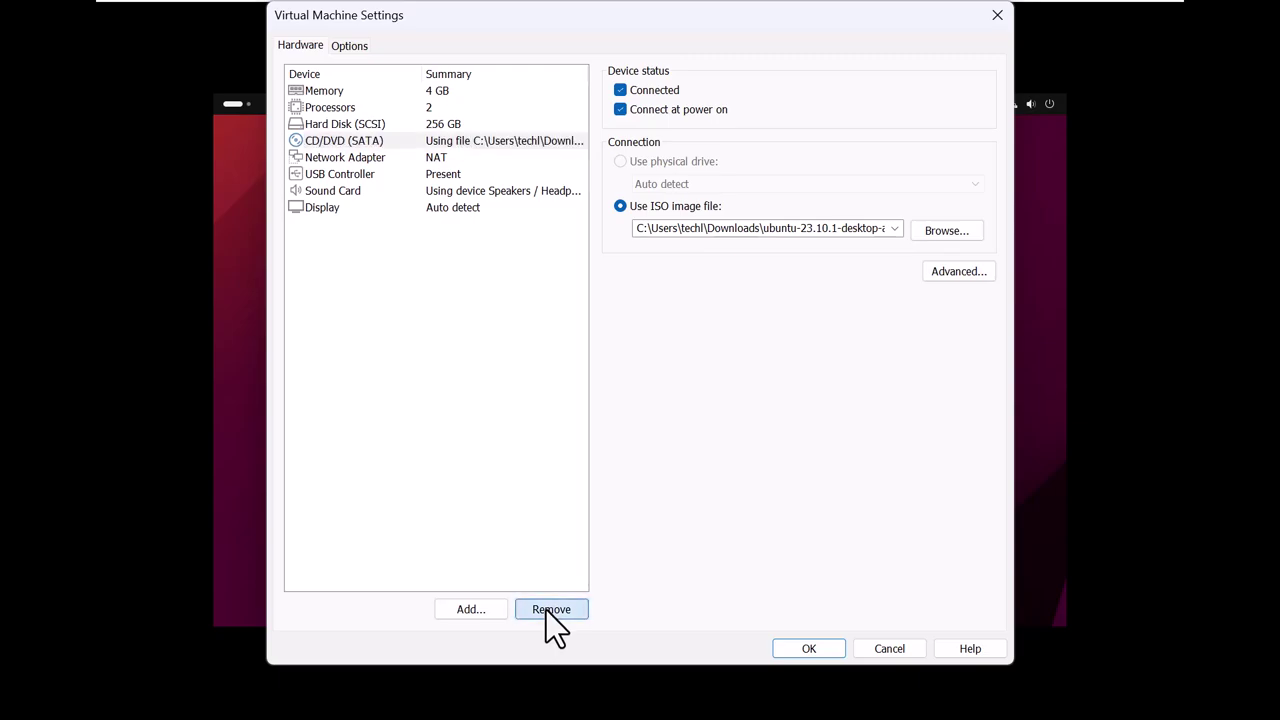
{"action": "left_click", "coordinate": [811, 656]}
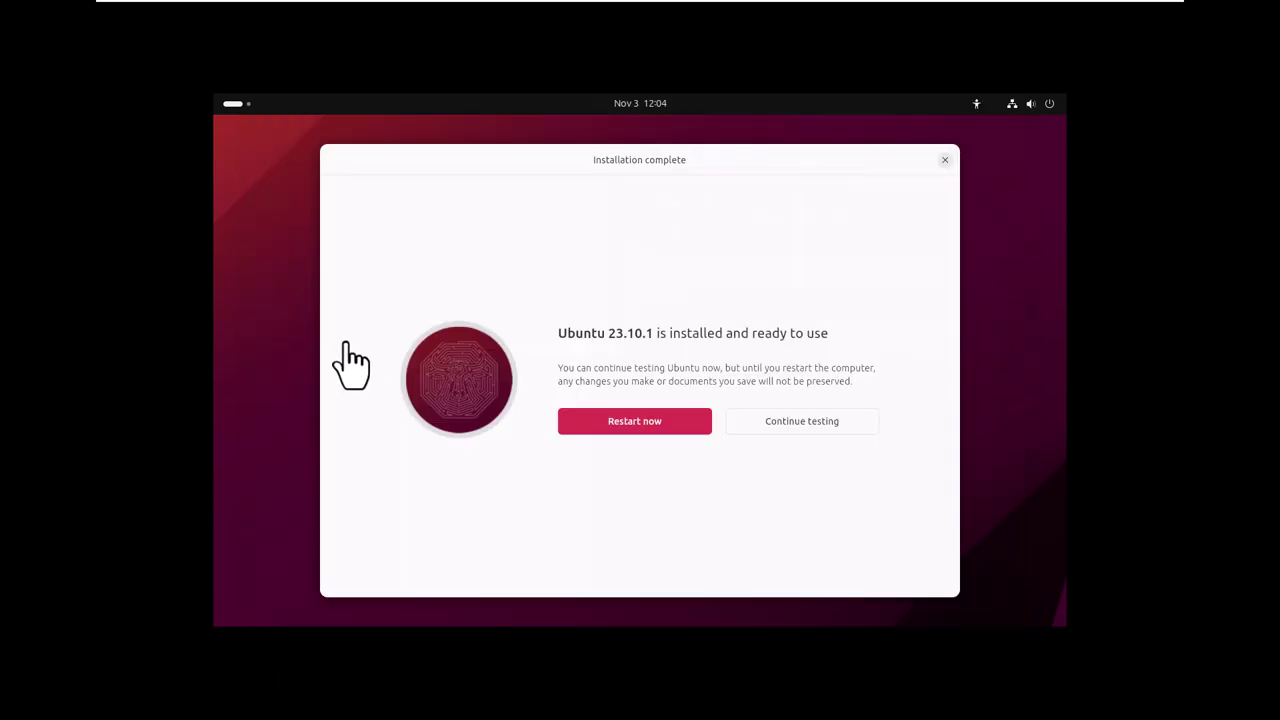
{"action": "left_click", "coordinate": [609, 291]}
{"action": "left_click", "coordinate": [818, 418]}
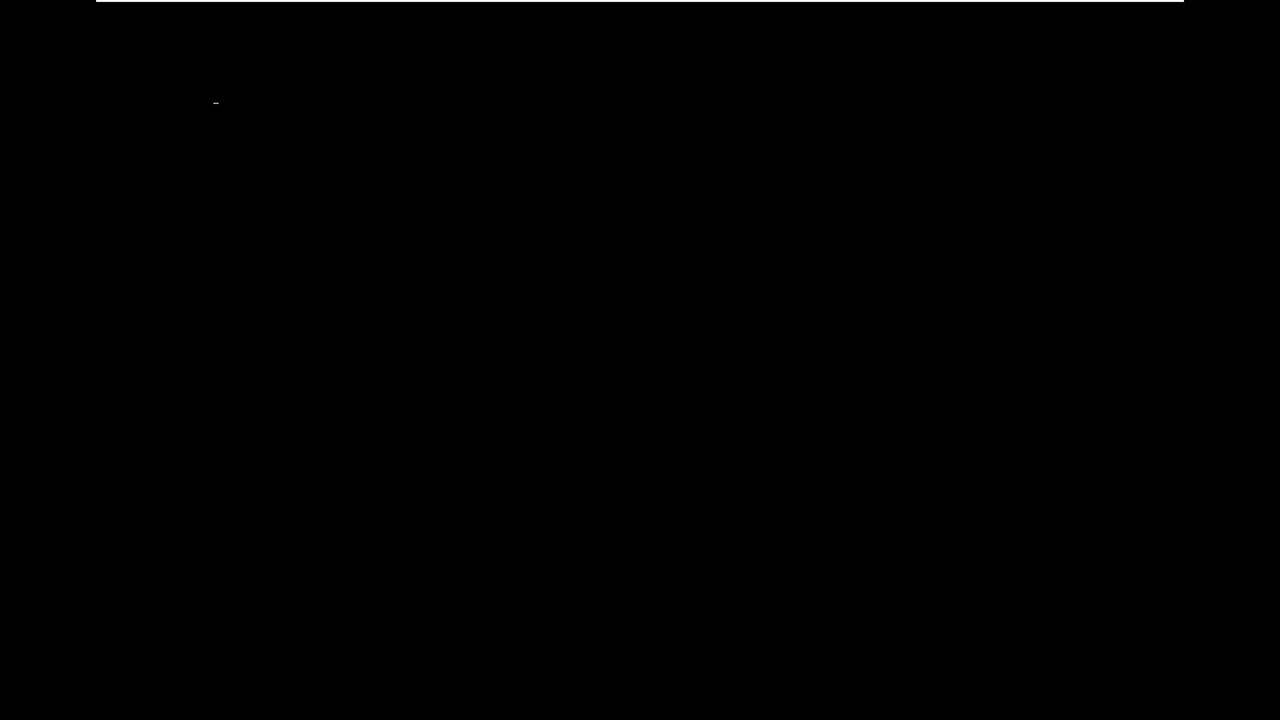
Check the device list in the virtual machine's hardware settings for the CD/DVD drive, and close the settings.
{"action": "mouse_move", "coordinate": [391, 4]}
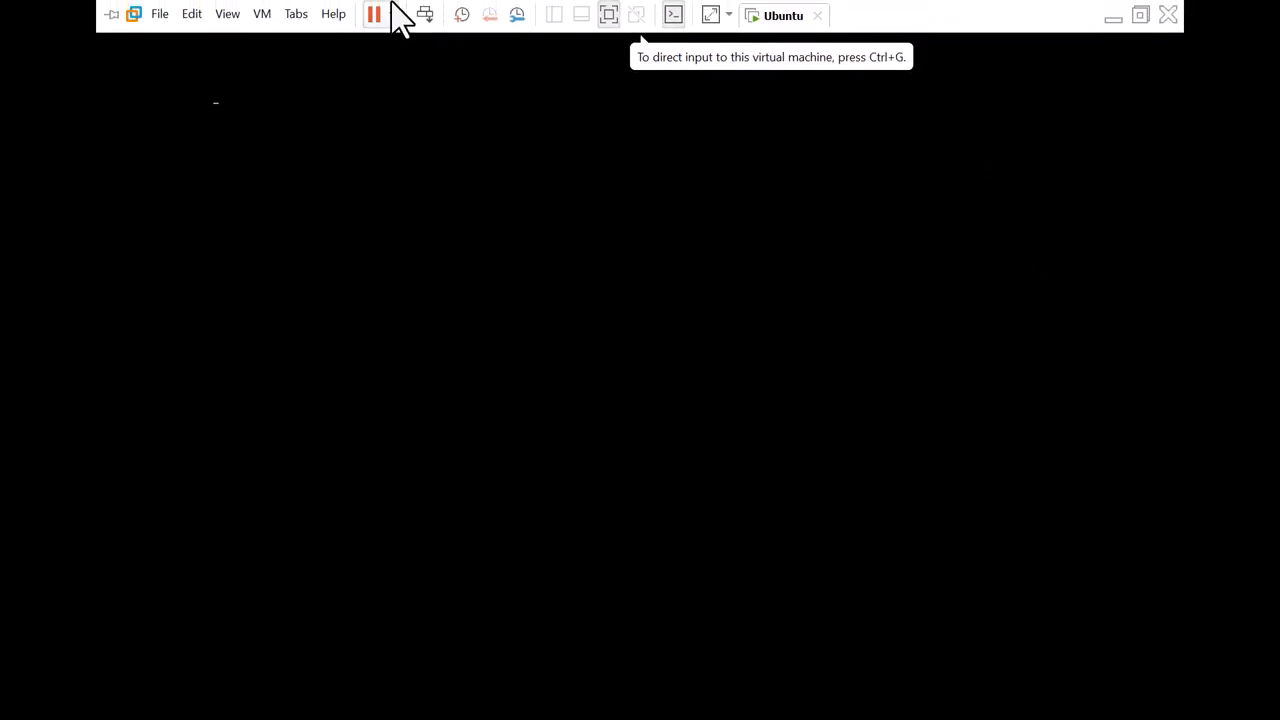
{"action": "left_click", "coordinate": [263, 20]}
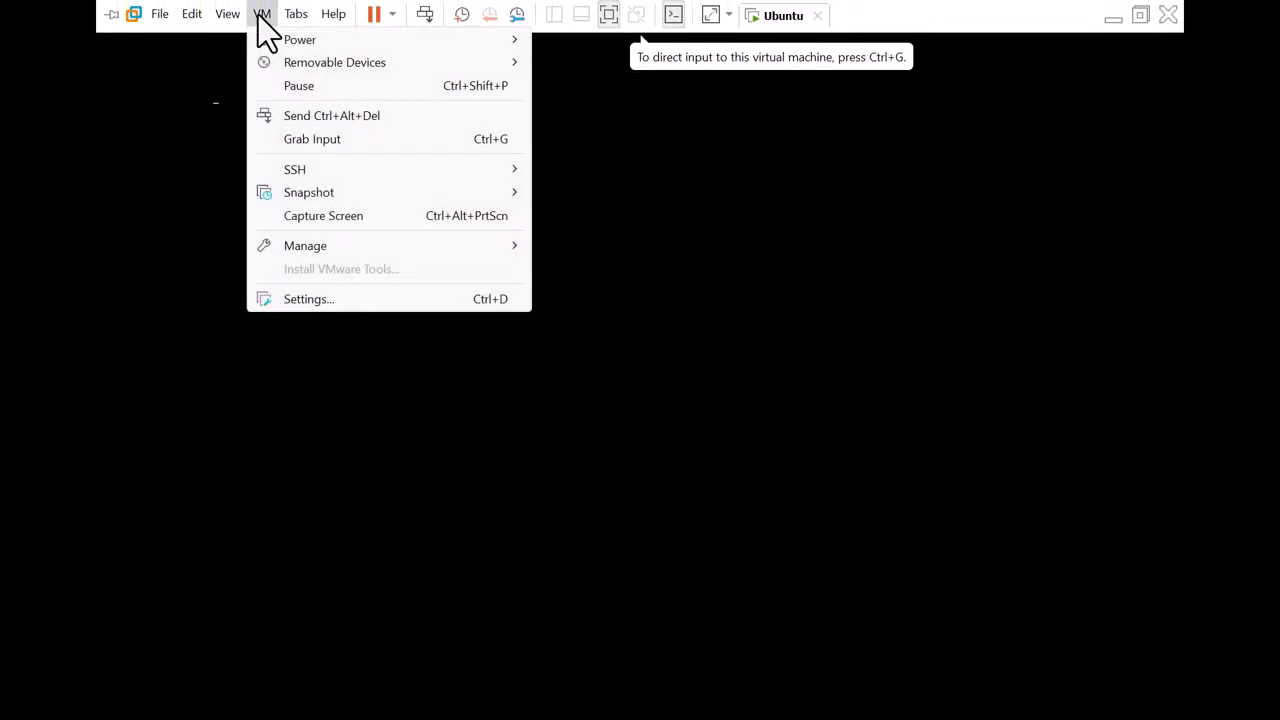
{"action": "left_click", "coordinate": [300, 300]}
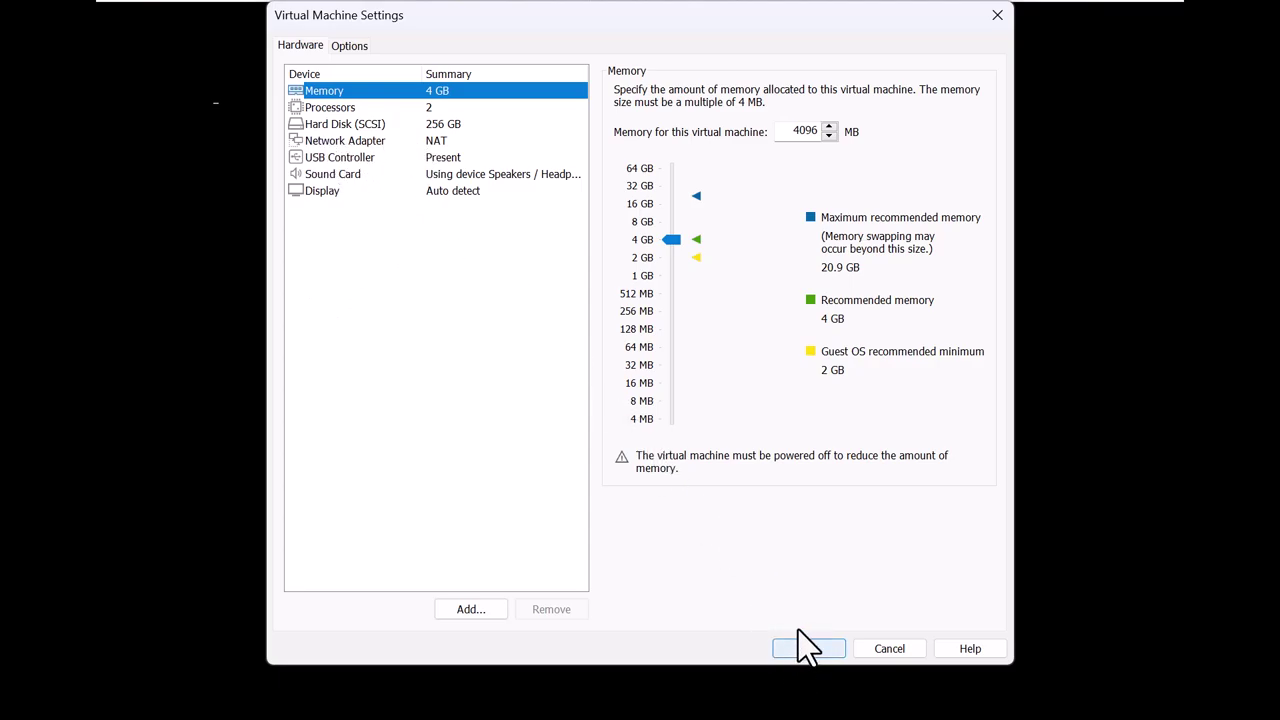
{"action": "left_click", "coordinate": [997, 15]}
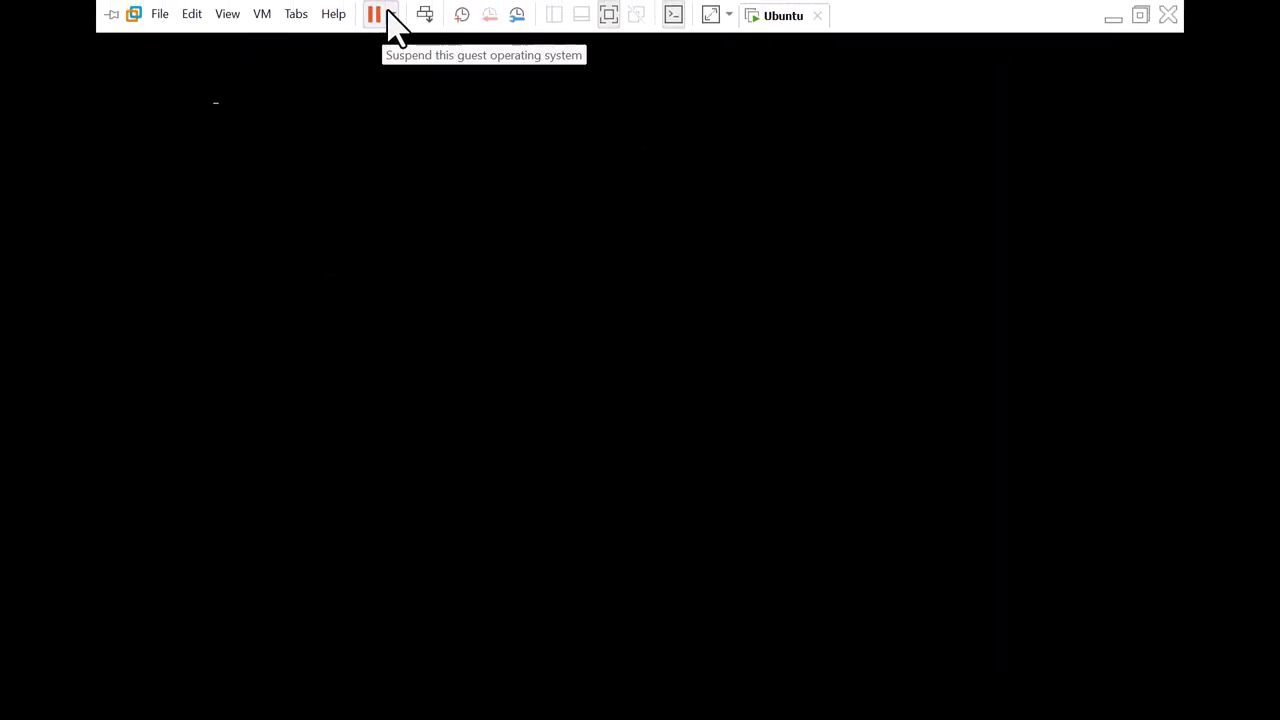
Power off the Ubuntu virtual machine, confirm the shutdown, and power it on again.
{"action": "left_click", "coordinate": [391, 14]}
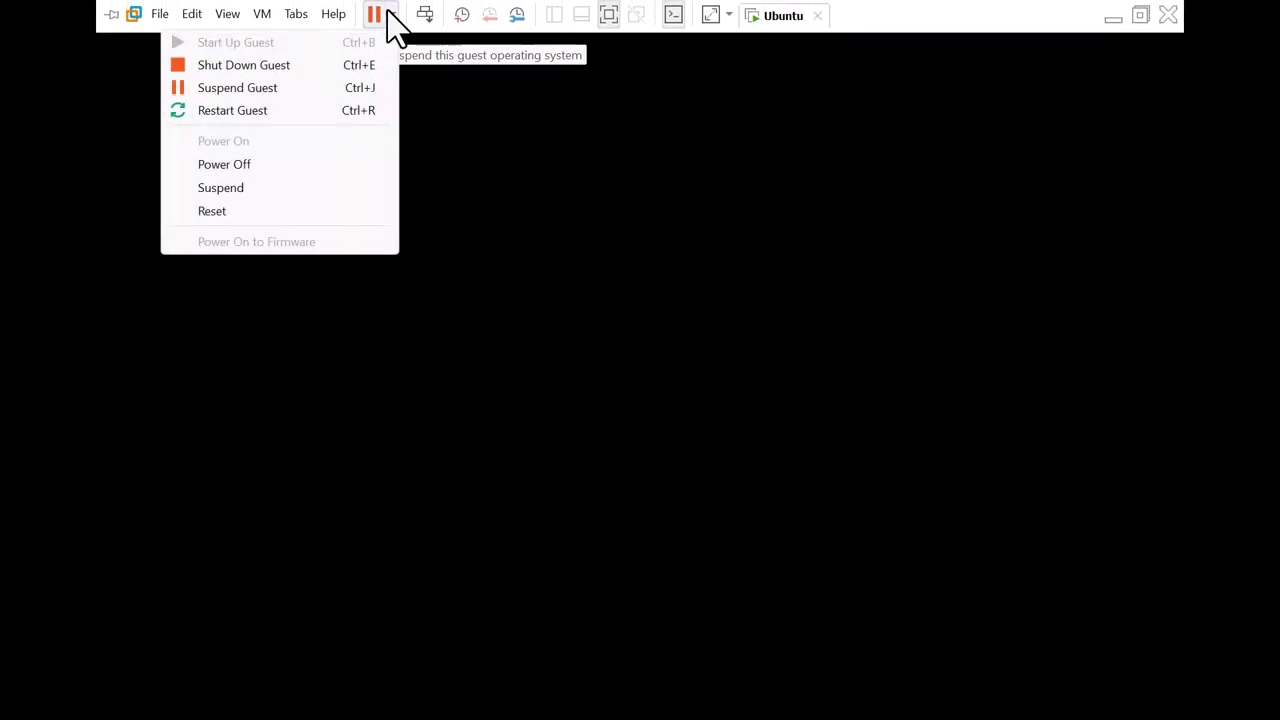
{"action": "left_click", "coordinate": [254, 164]}
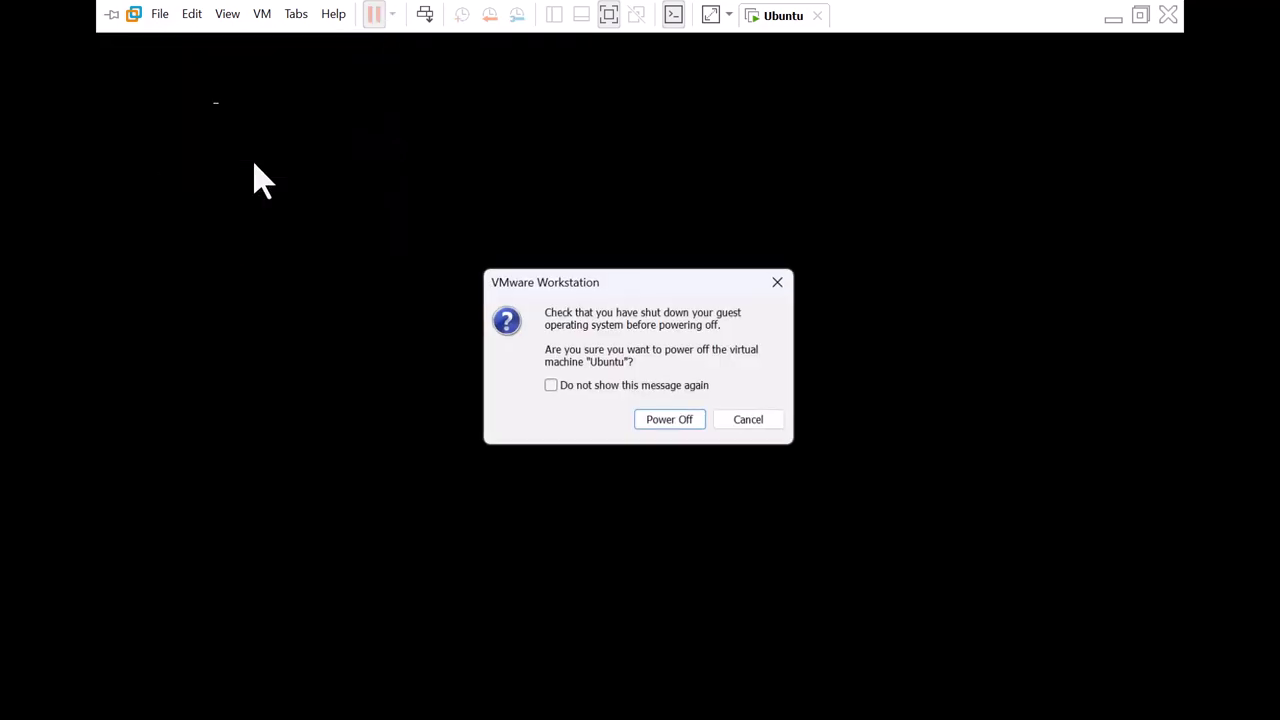
{"action": "left_click", "coordinate": [677, 426]}
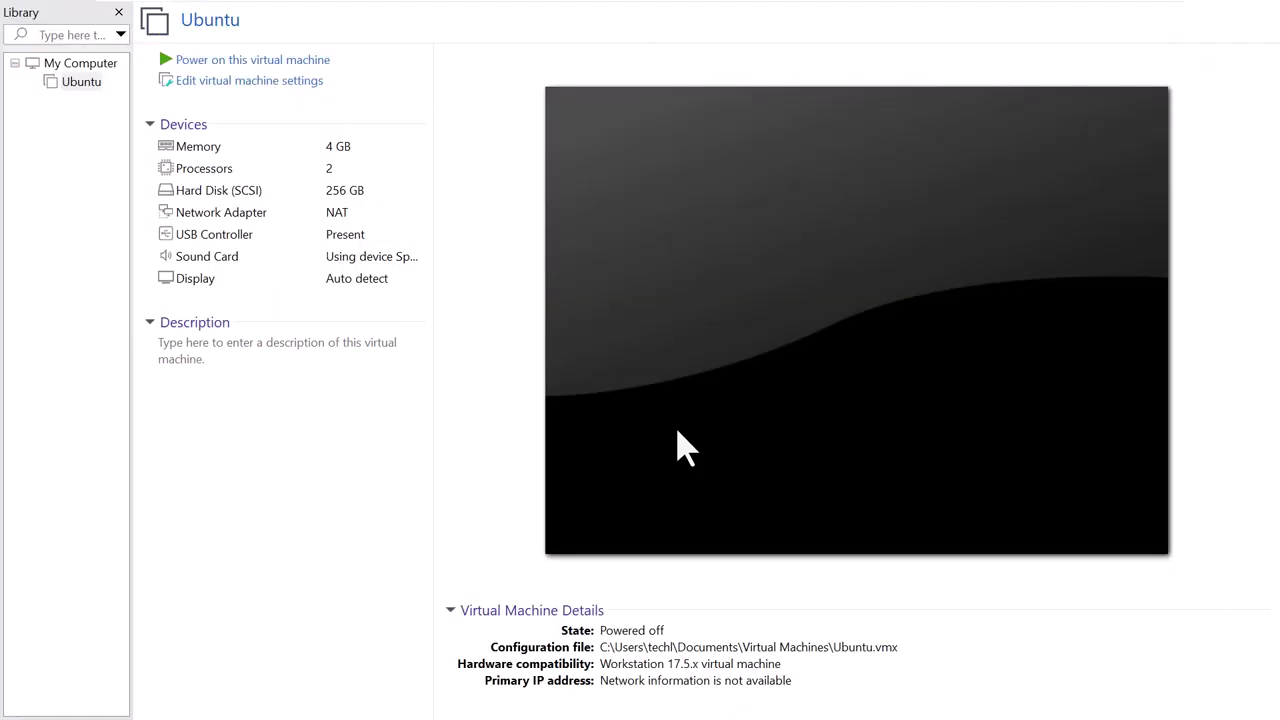
{"action": "left_click", "coordinate": [310, 60]}
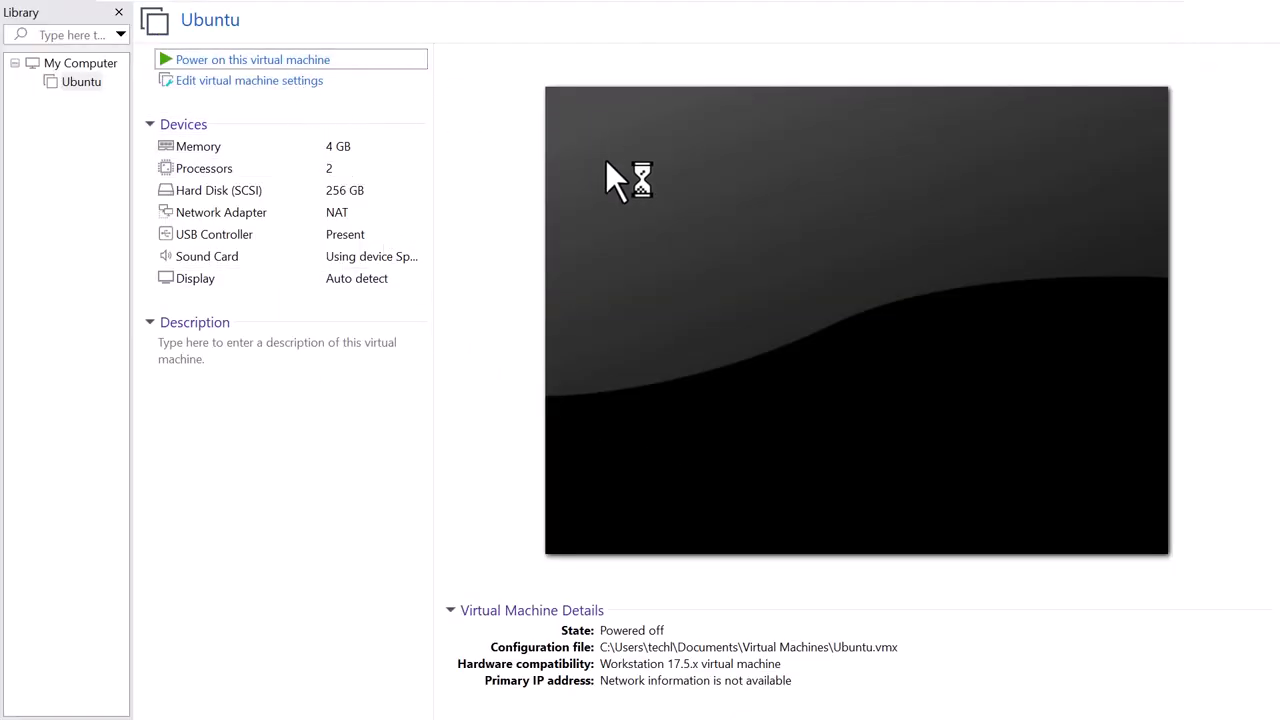